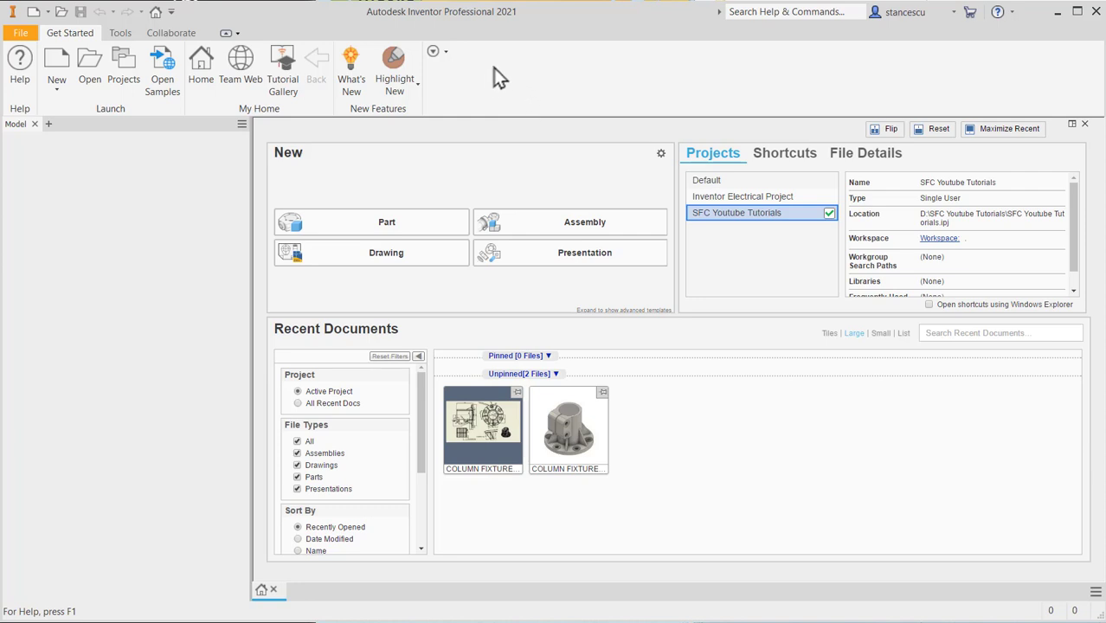
# Step: Set the application's UI theme to Dark (pre-release) and accept the pre-release notice
pyautogui.click(20, 32)
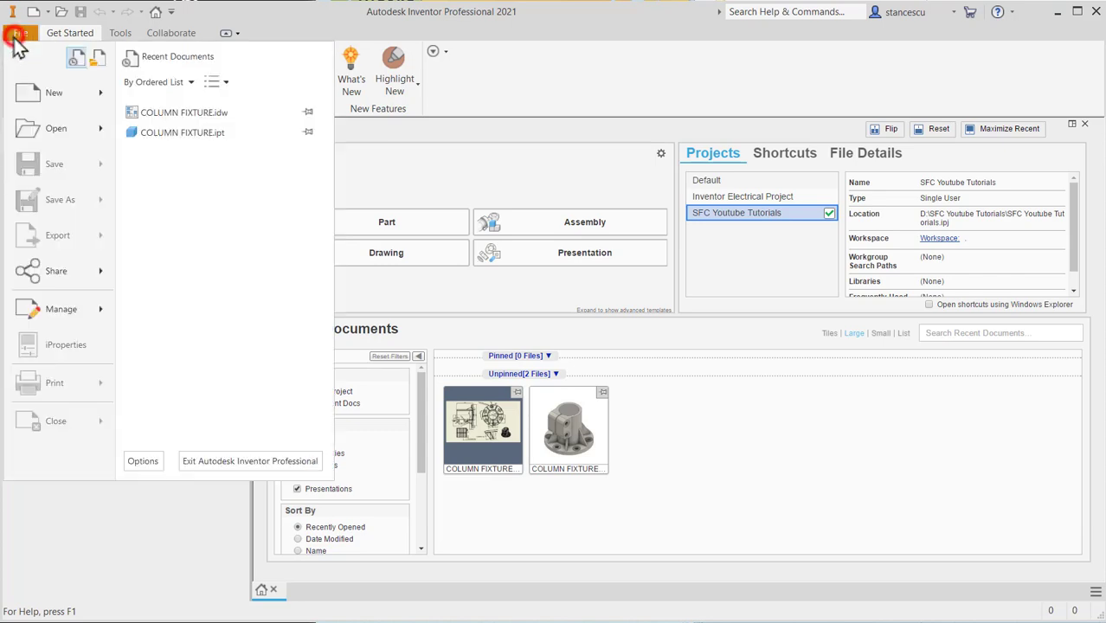
pyautogui.click(141, 462)
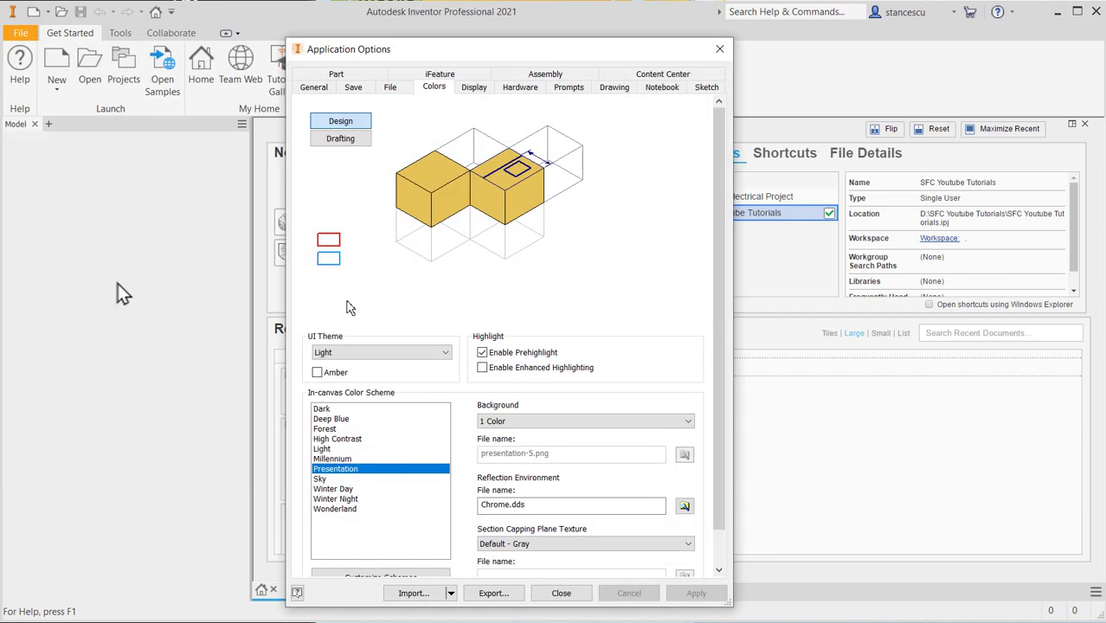
pyautogui.click(445, 352)
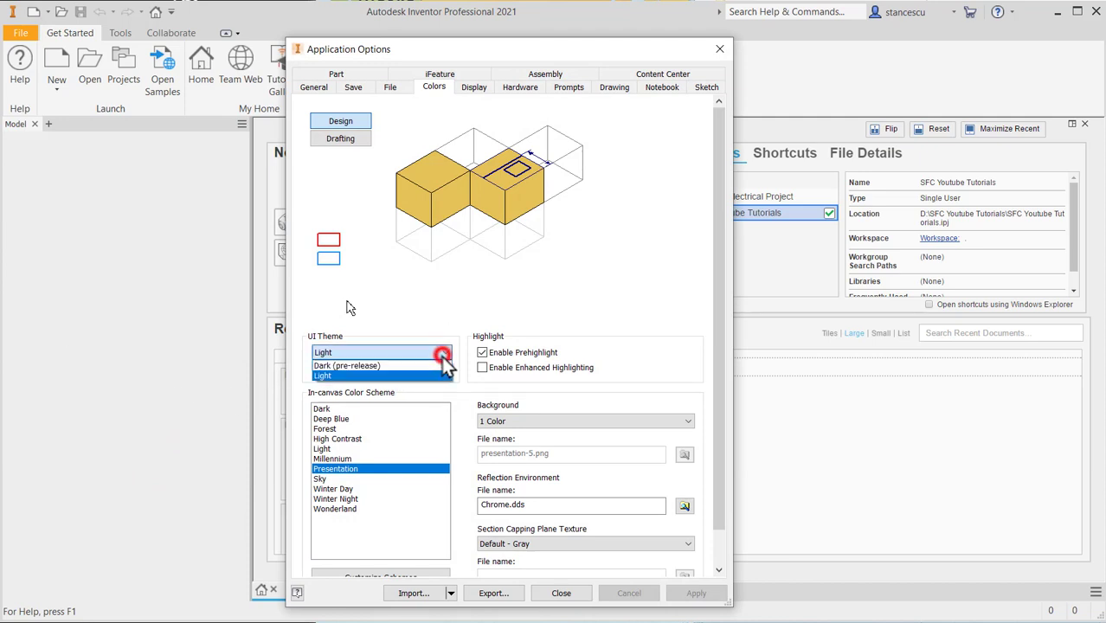
pyautogui.click(379, 366)
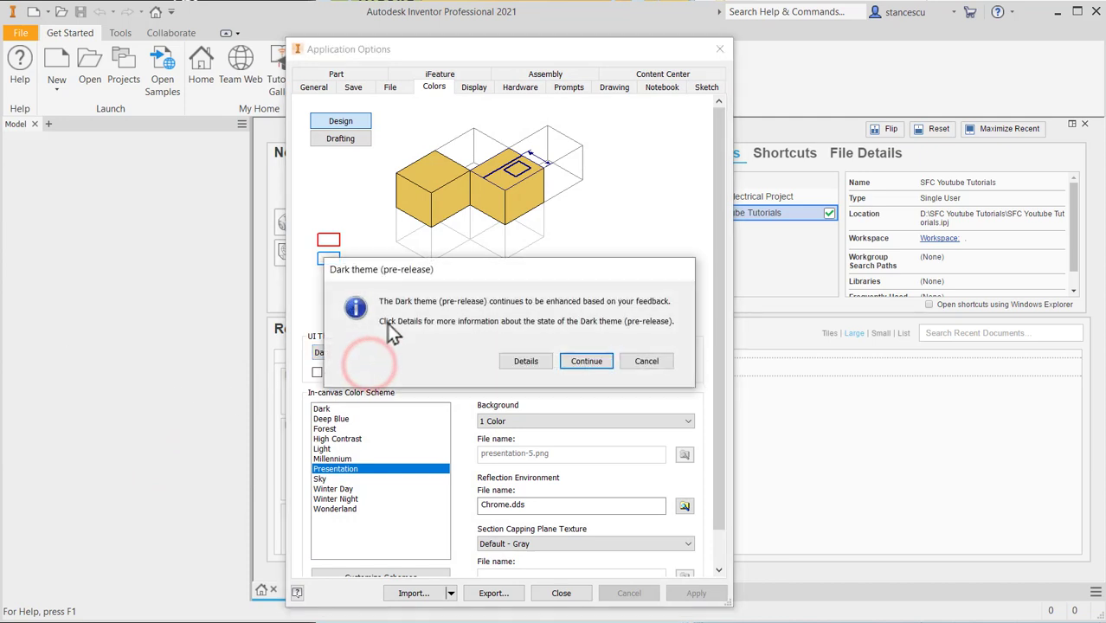
pyautogui.moveTo(508, 267); pyautogui.dragTo(509, 152)
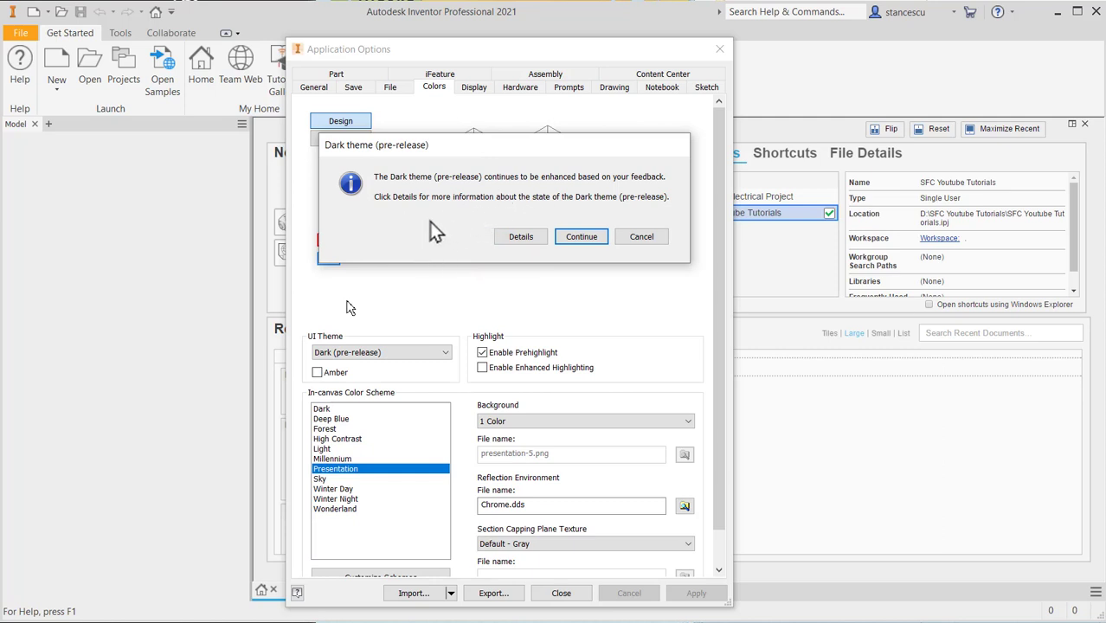
pyautogui.click(581, 238)
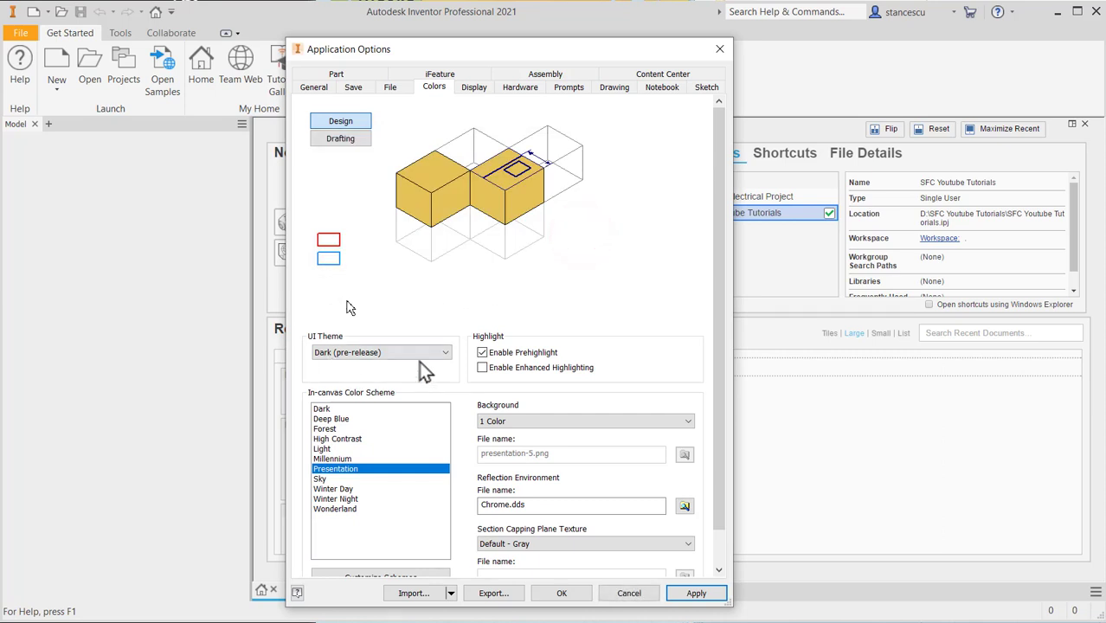
# Step: Choose the Dark in-canvas color scheme, apply it and close the application options
pyautogui.click(320, 409)
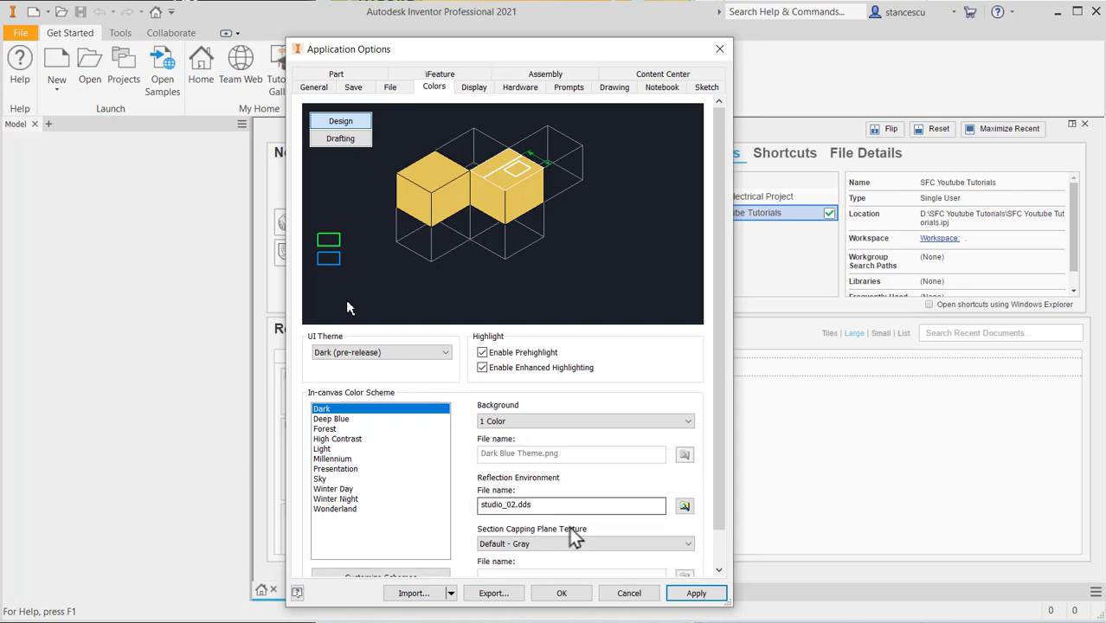
pyautogui.click(690, 594)
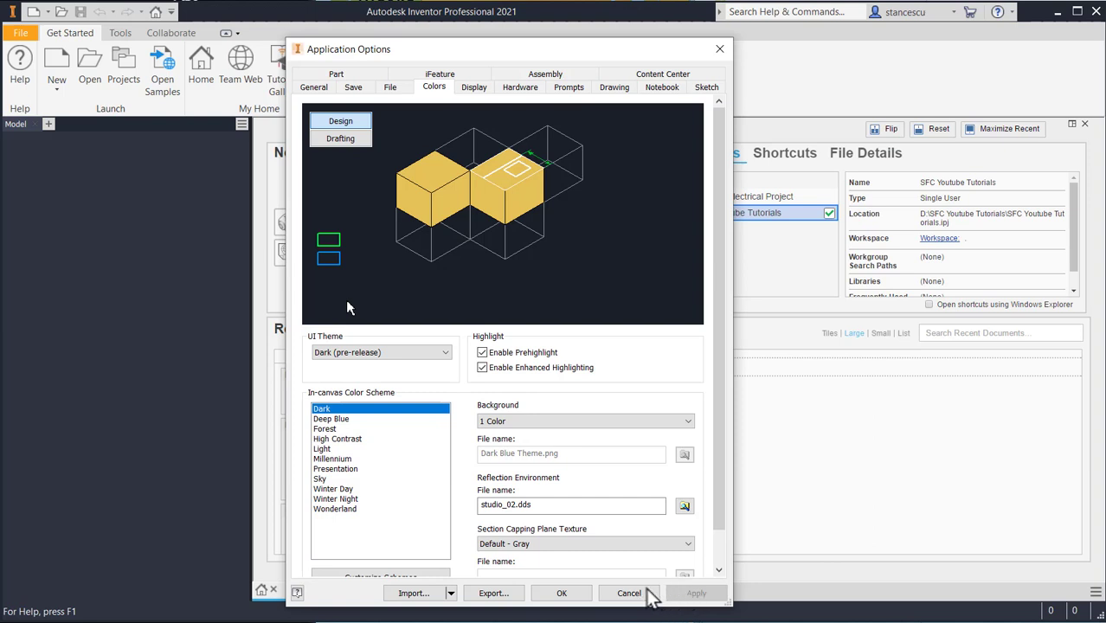
pyautogui.click(562, 594)
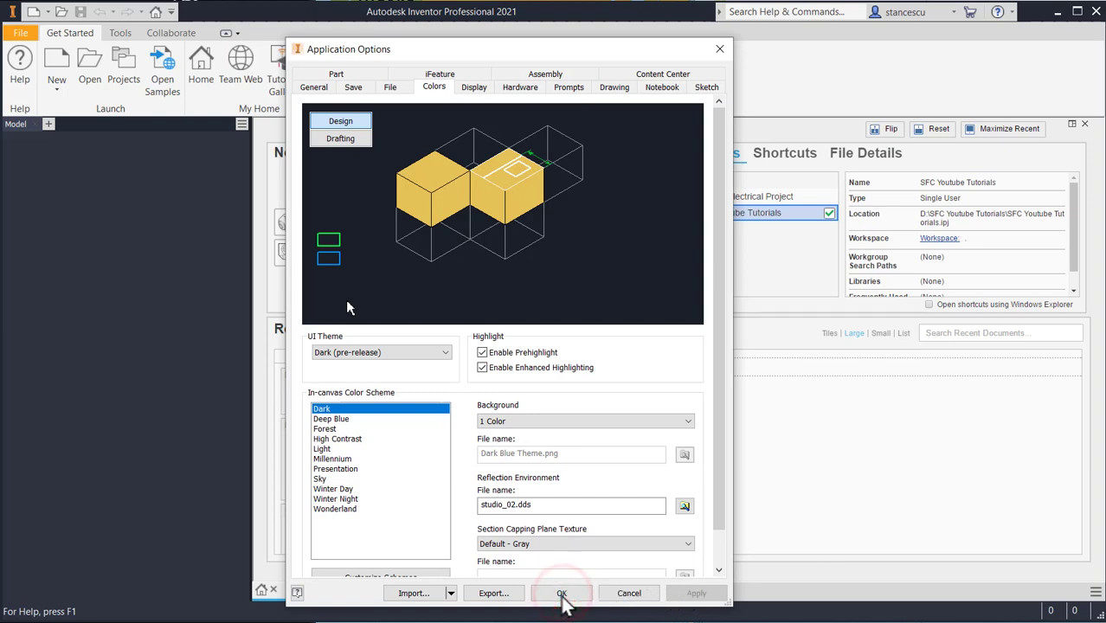
pyautogui.click(562, 594)
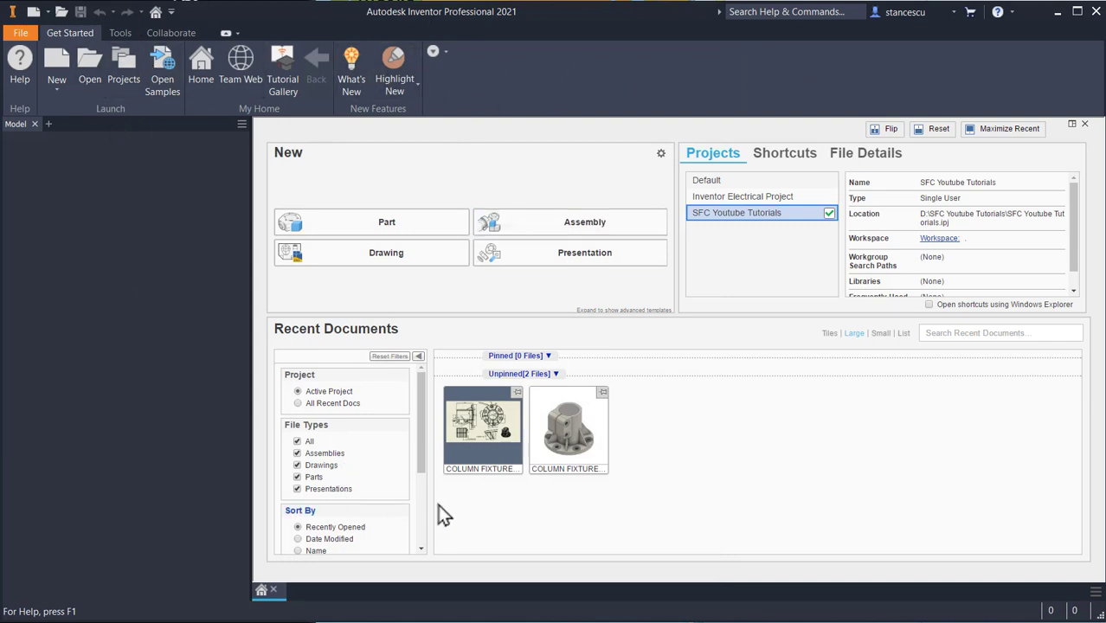
# Step: Open the recent part COLUMN FIXTURE.ipt and view the side of its clamp block
pyautogui.moveTo(567, 439)
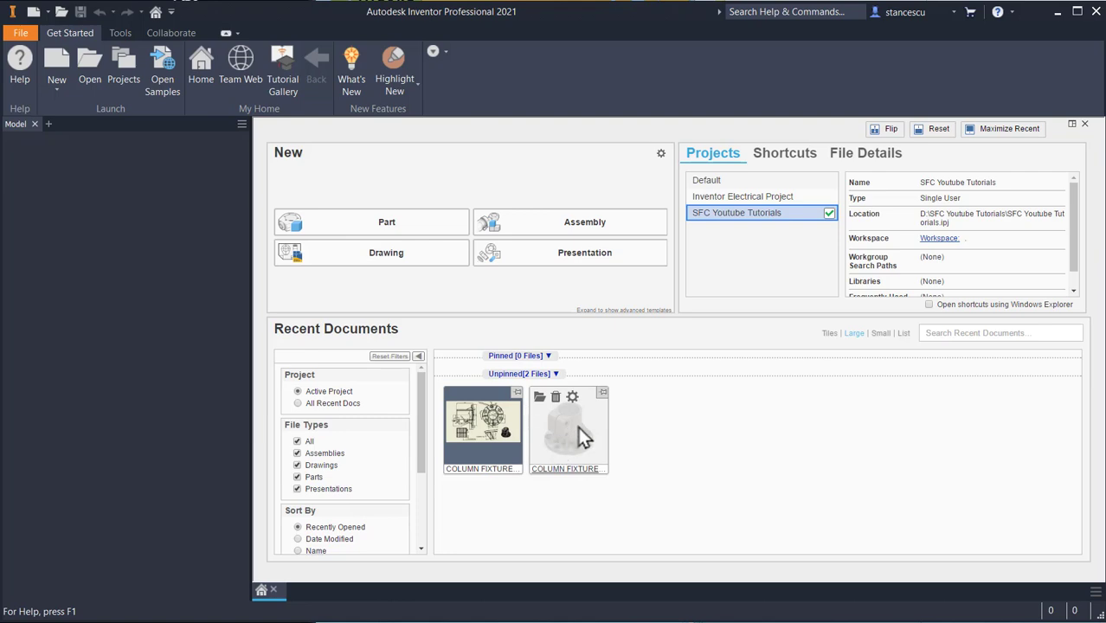
pyautogui.click(570, 442)
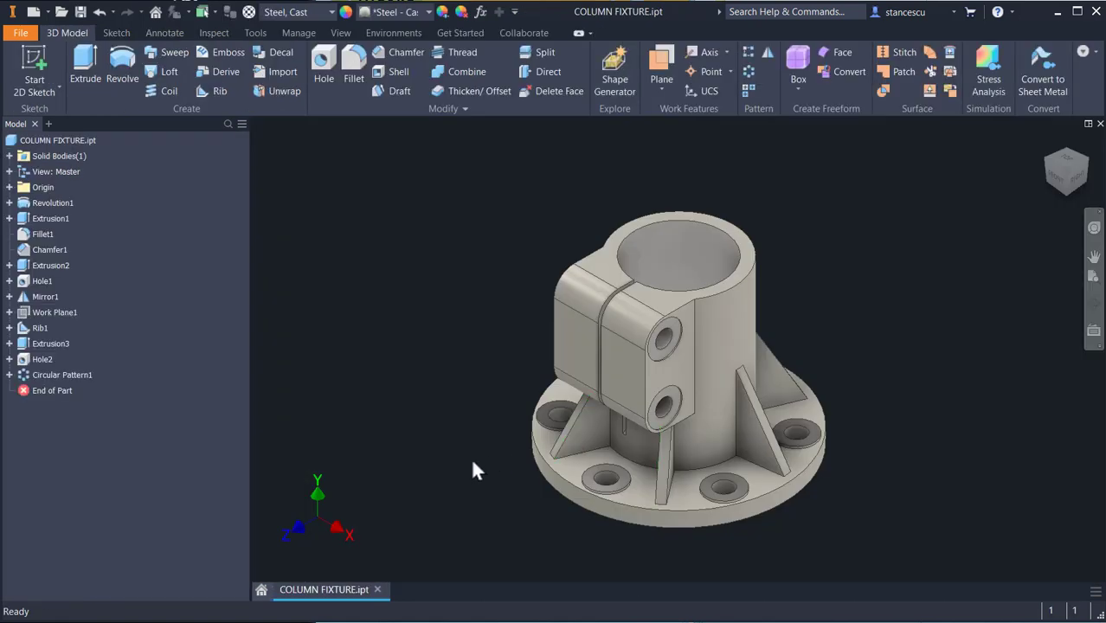
pyautogui.keyDown('shift'); pyautogui.moveTo(822, 461); pyautogui.dragTo(780, 424, button='middle'); pyautogui.keyUp('shift')
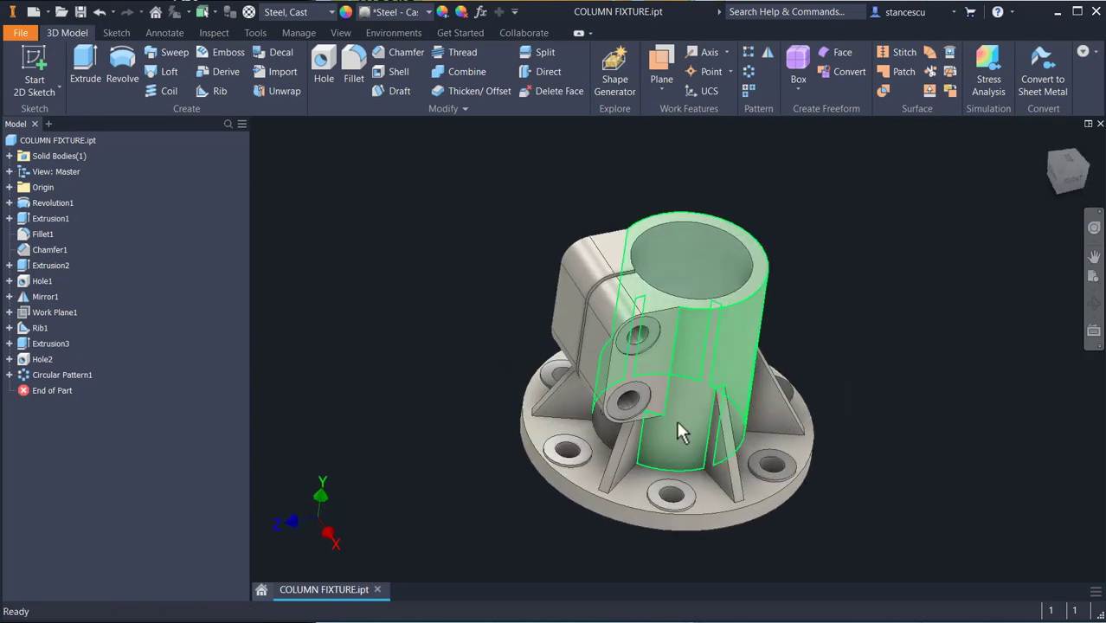
# Step: Start a sketch on the clamp block's flat side face and draw a vertical line between the face's upper and lower edges
pyautogui.click(650, 363)
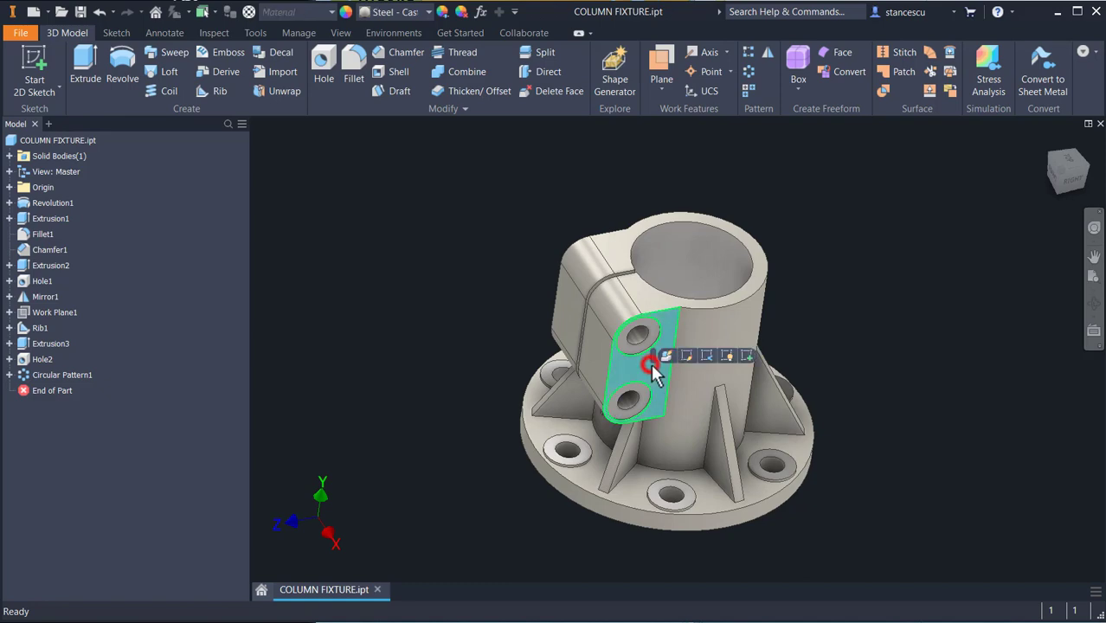
pyautogui.click(747, 356)
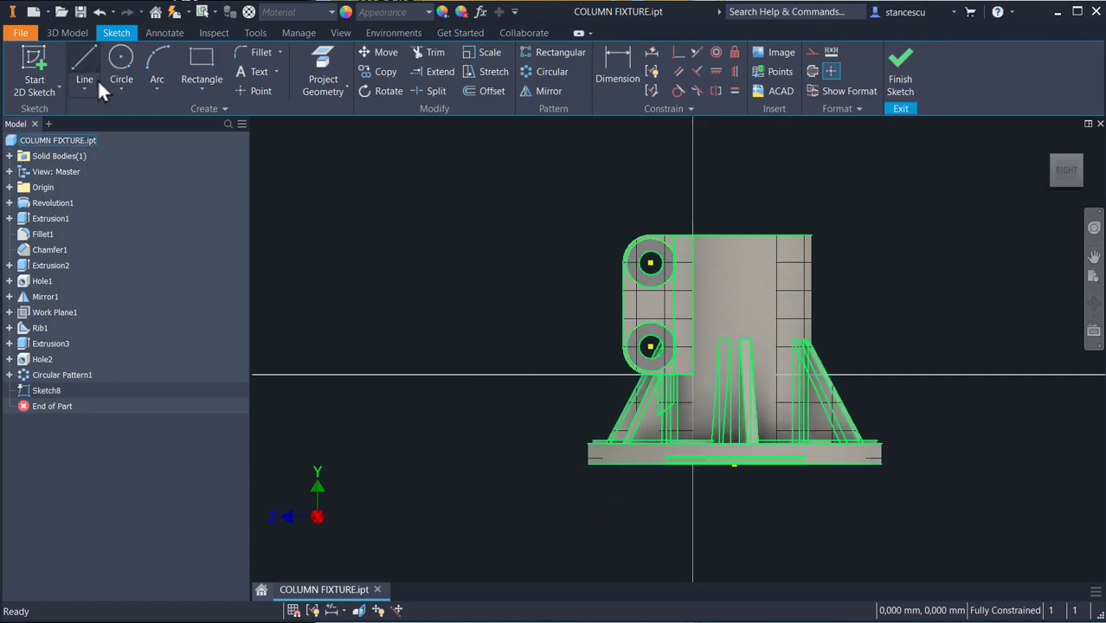
pyautogui.scroll(3, 655, 314)
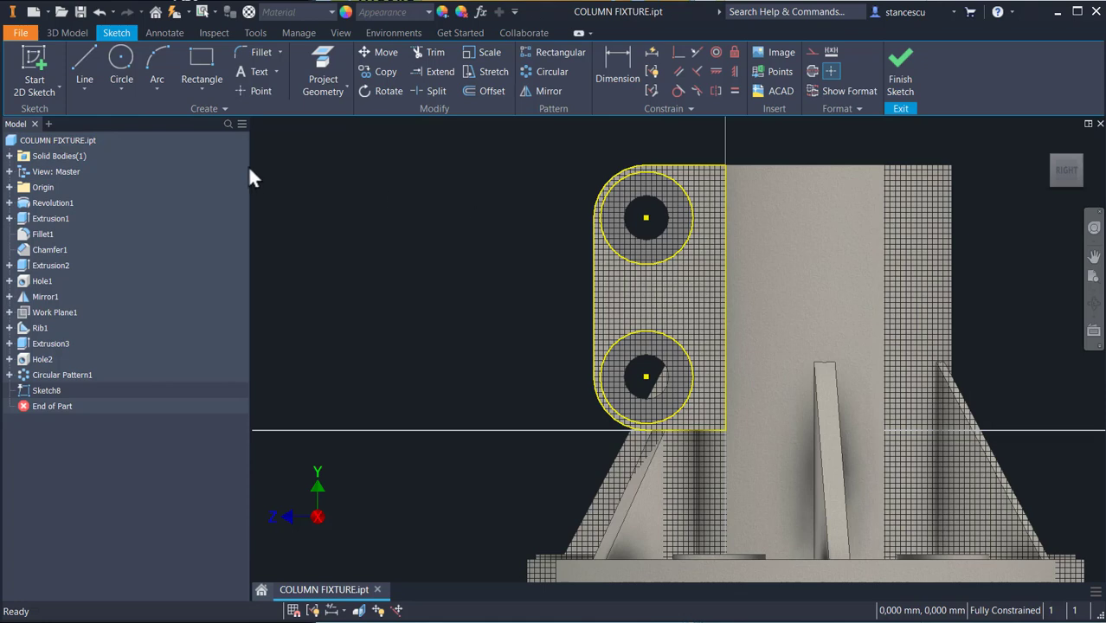
pyautogui.click(87, 57)
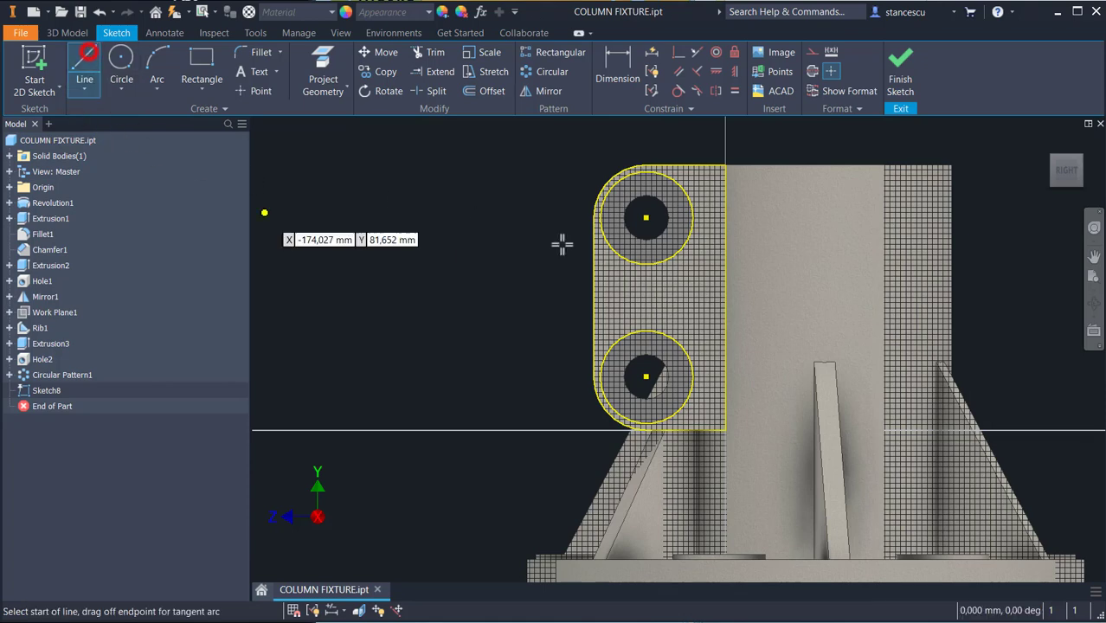
pyautogui.click(710, 162)
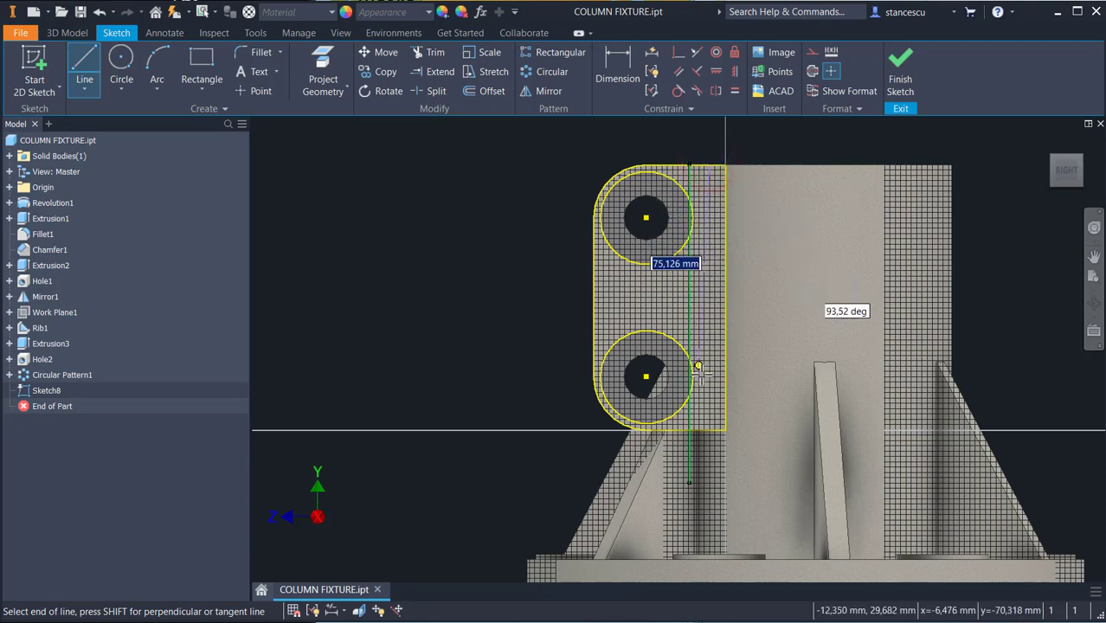
pyautogui.click(709, 428)
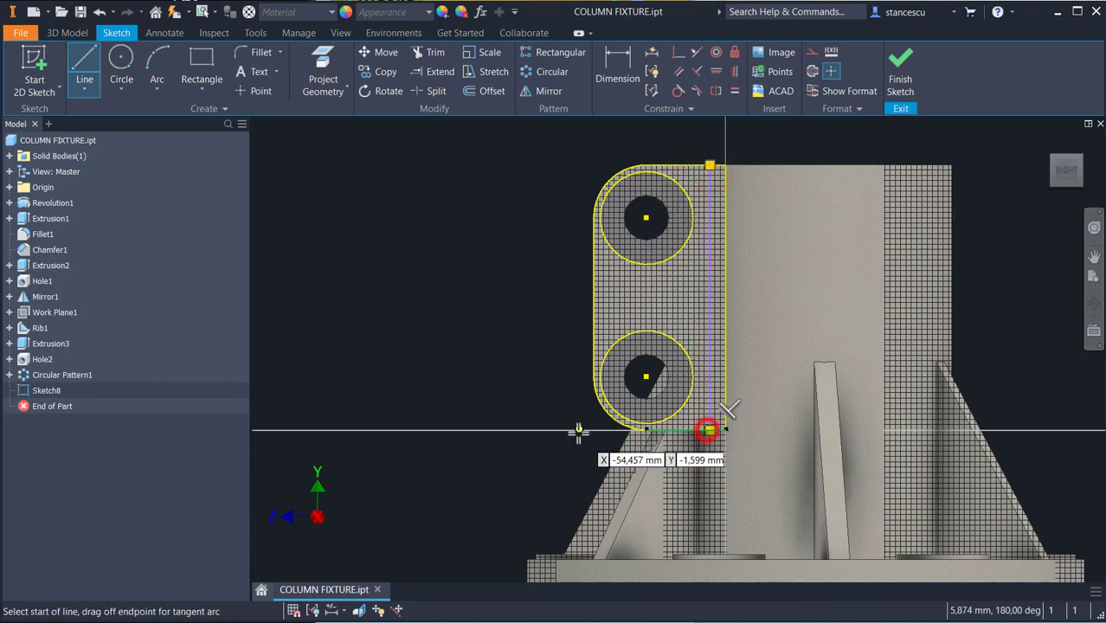
# Step: Draw a loose slanted line outside the part and undo it
pyautogui.click(387, 212)
pyautogui.click(449, 324)
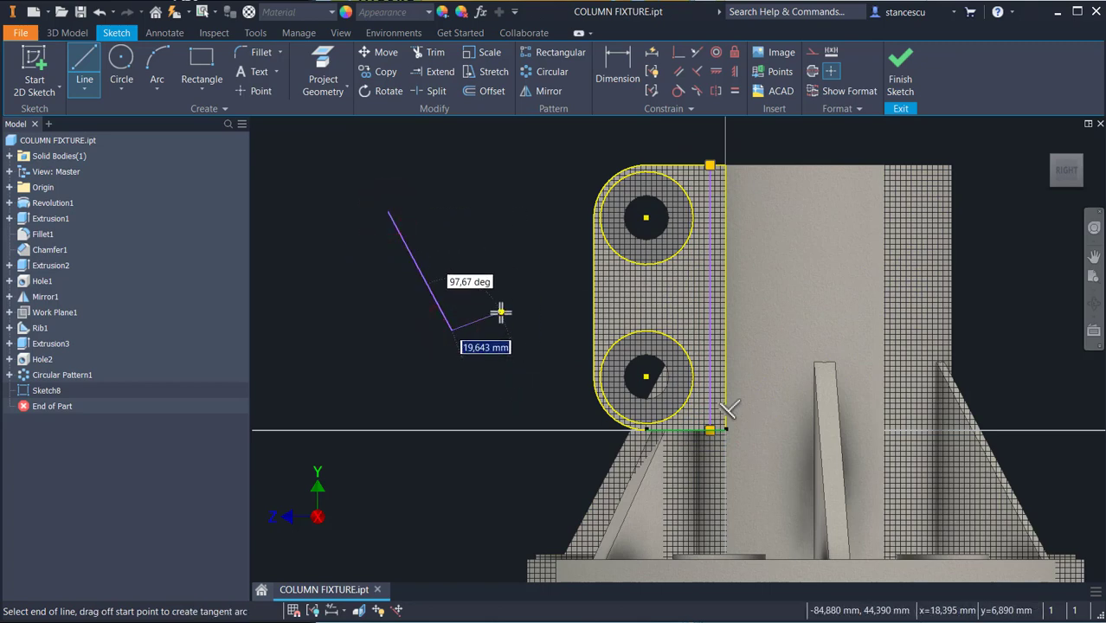
pyautogui.press('Escape')
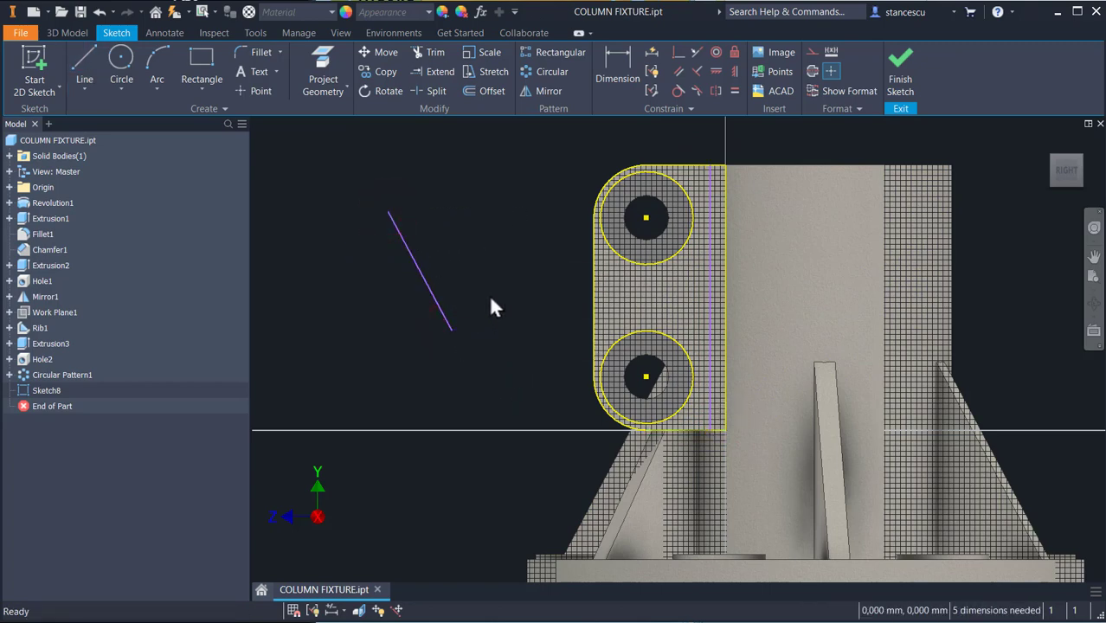
pyautogui.hotkey('ctrl', 'z')
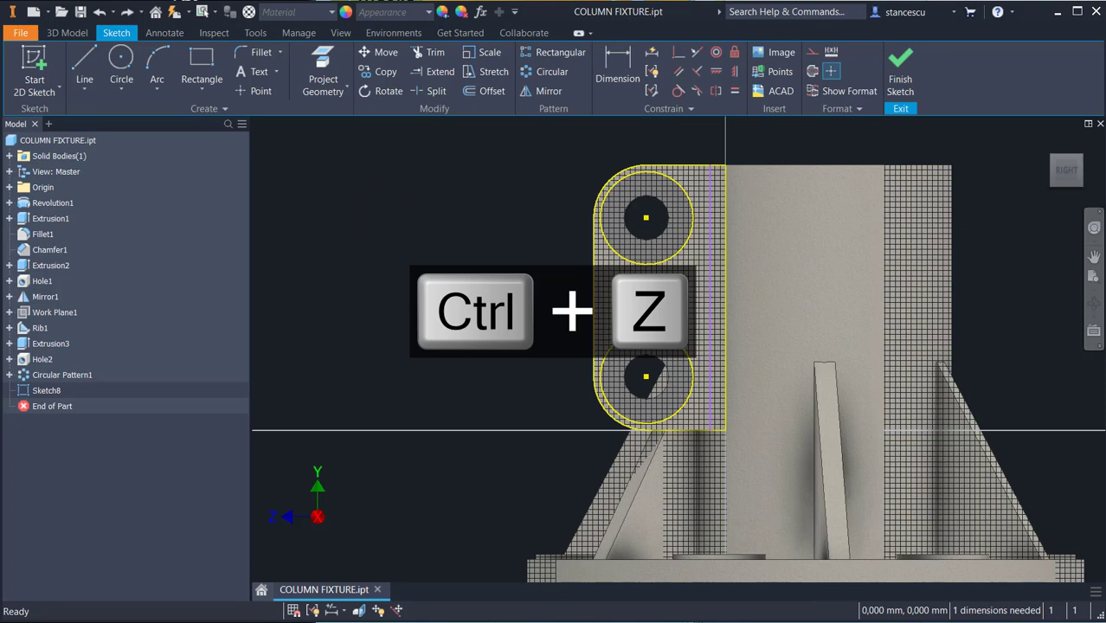
# Step: Finish the sketch and extrude the clamp-face profile around the two holes 10 mm outward, joined to the body
pyautogui.click(900, 72)
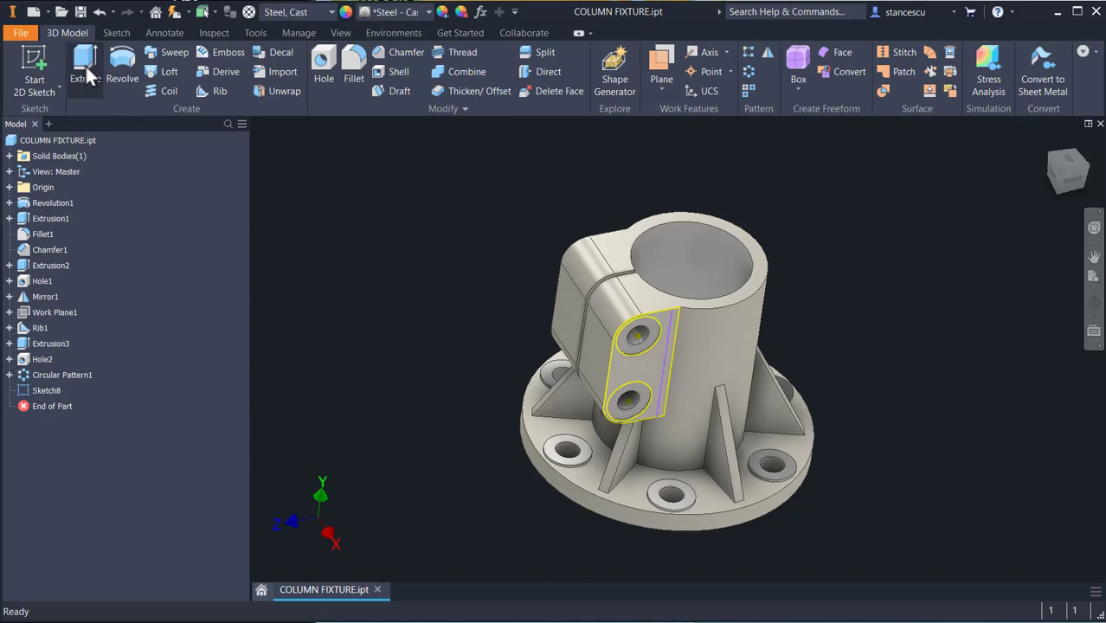
pyautogui.click(85, 69)
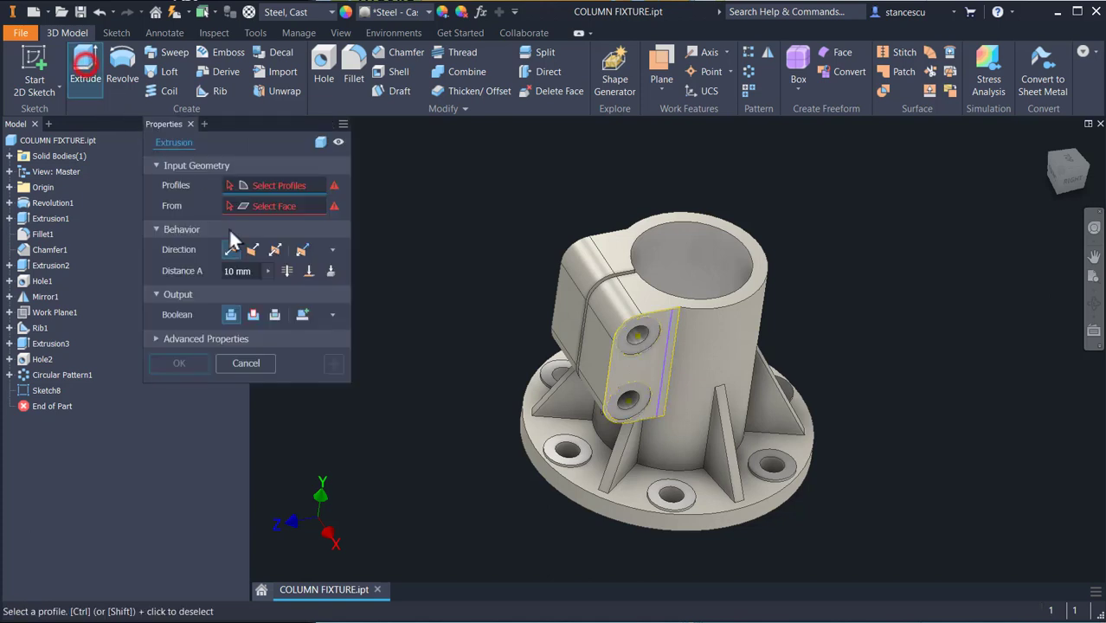
pyautogui.click(634, 370)
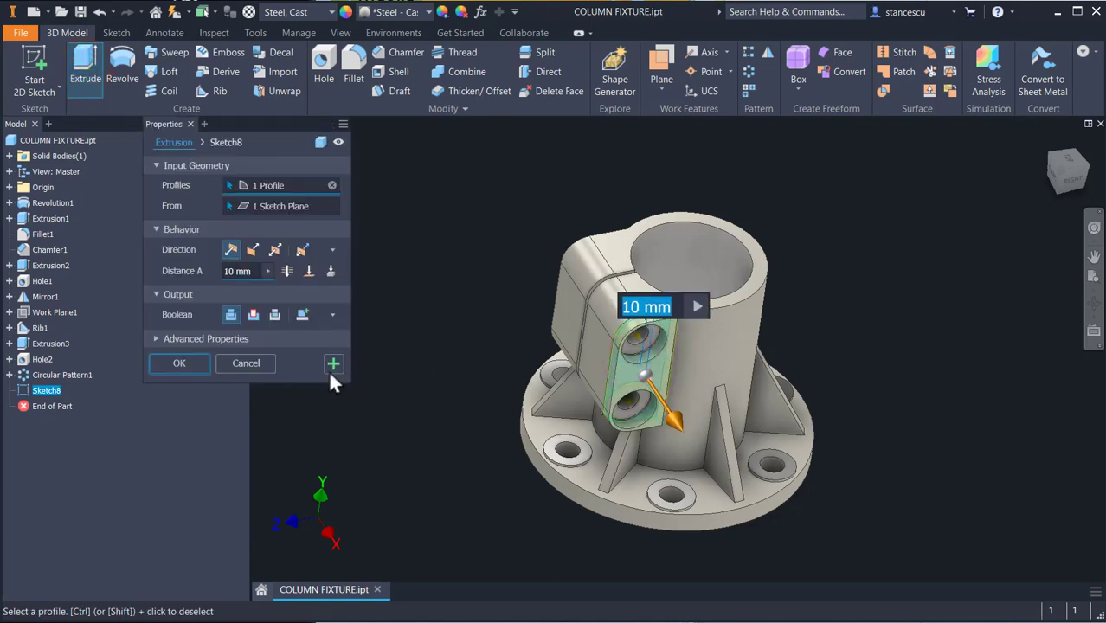
pyautogui.click(178, 363)
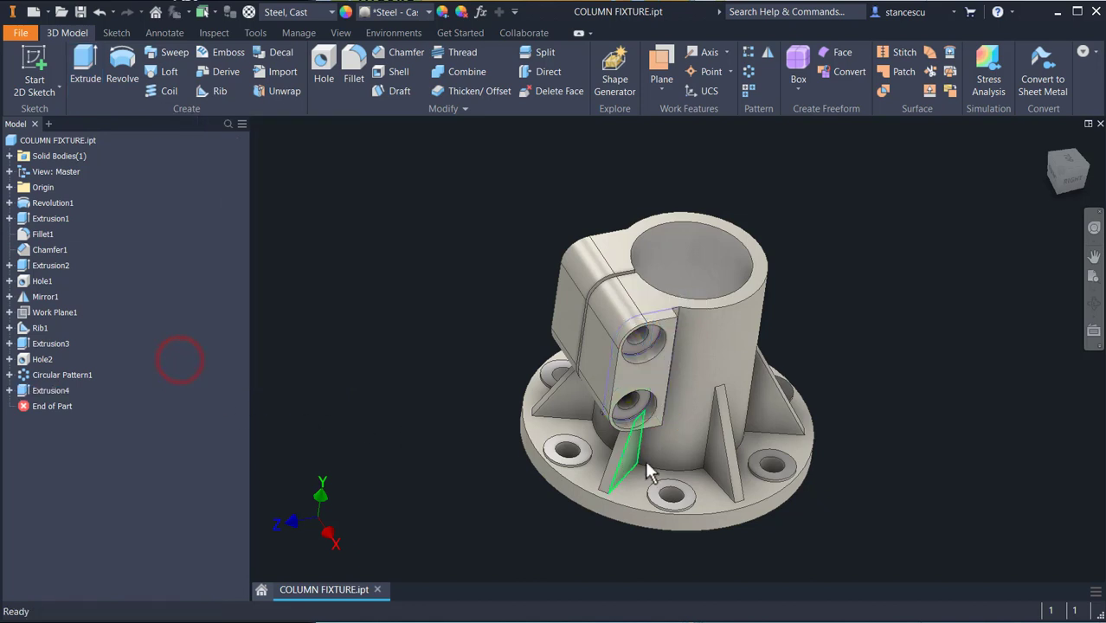
# Step: Examine the extruded clamp face and its two holes up close from several angles
pyautogui.scroll(3, 628, 414)
pyautogui.scroll(2, 698, 400)
pyautogui.keyDown('shift'); pyautogui.moveTo(692, 422); pyautogui.dragTo(608, 422, button='middle'); pyautogui.keyUp('shift')
pyautogui.scroll(-5, 607, 422)
pyautogui.moveTo(662, 383); pyautogui.dragTo(671, 421, button='middle')
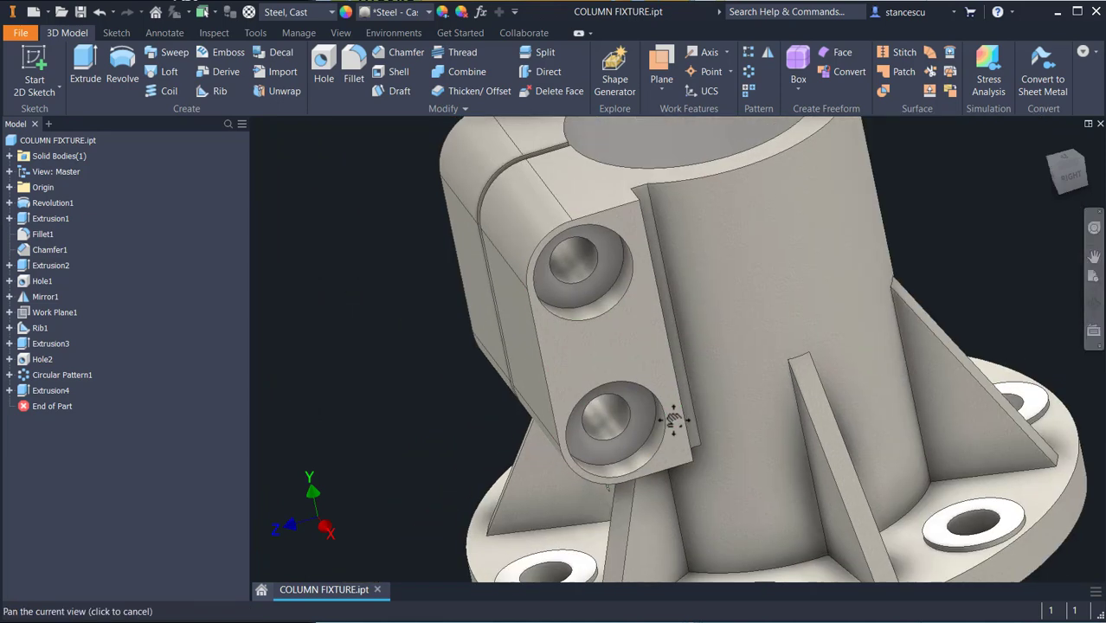
pyautogui.scroll(3, 509, 385)
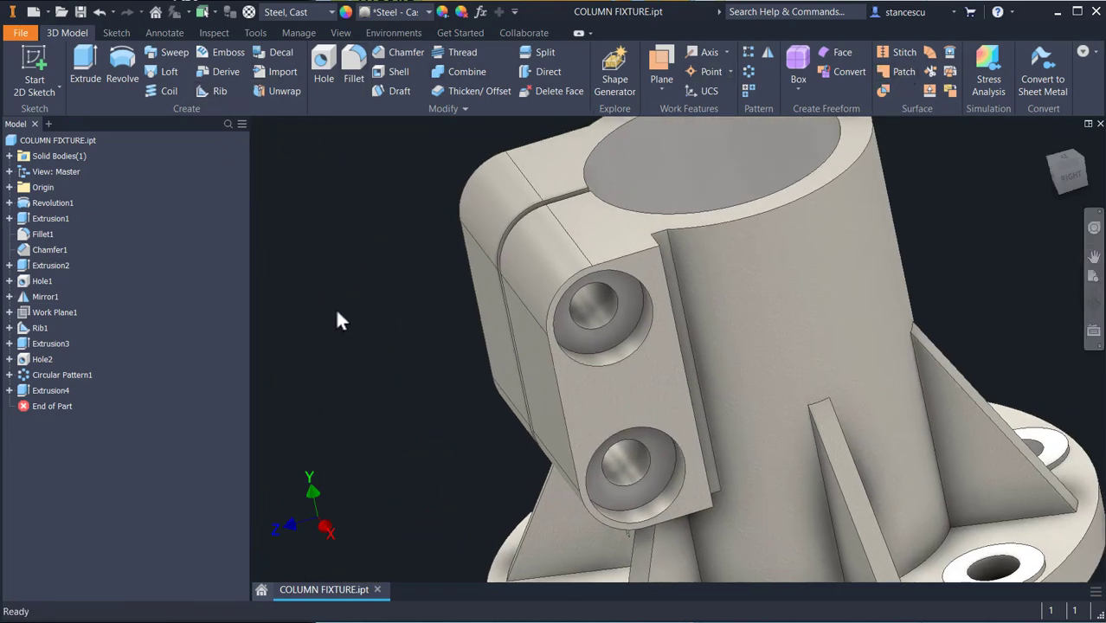
# Step: Open the drawing COLUMN FIXTURE.idw from the project folder to view it in the dark theme
pyautogui.click(57, 140)
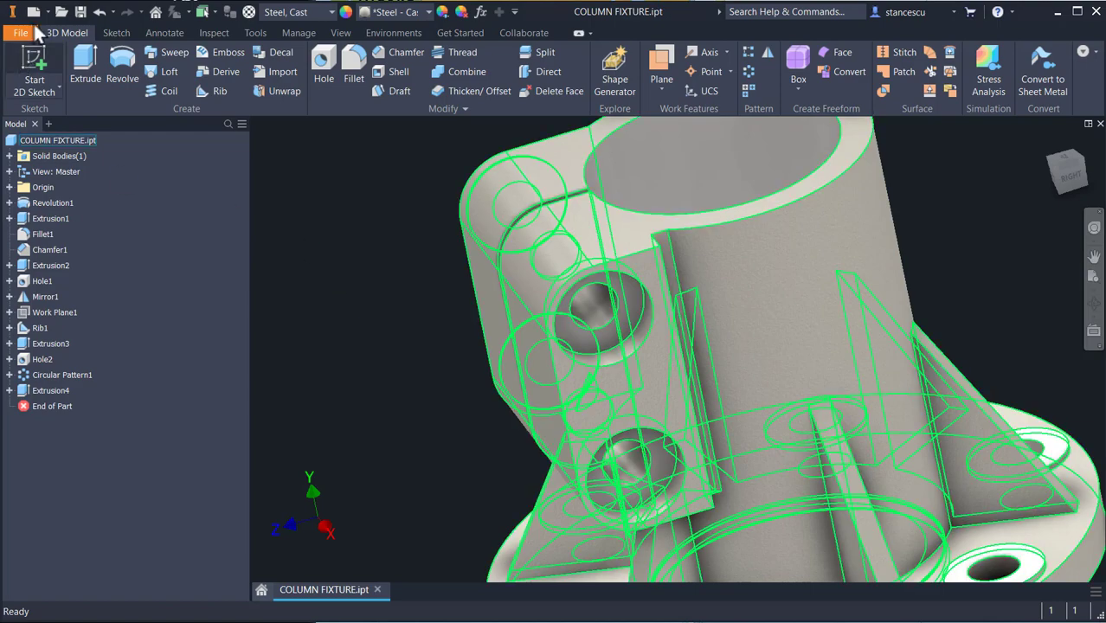
pyautogui.click(59, 12)
pyautogui.click(356, 149)
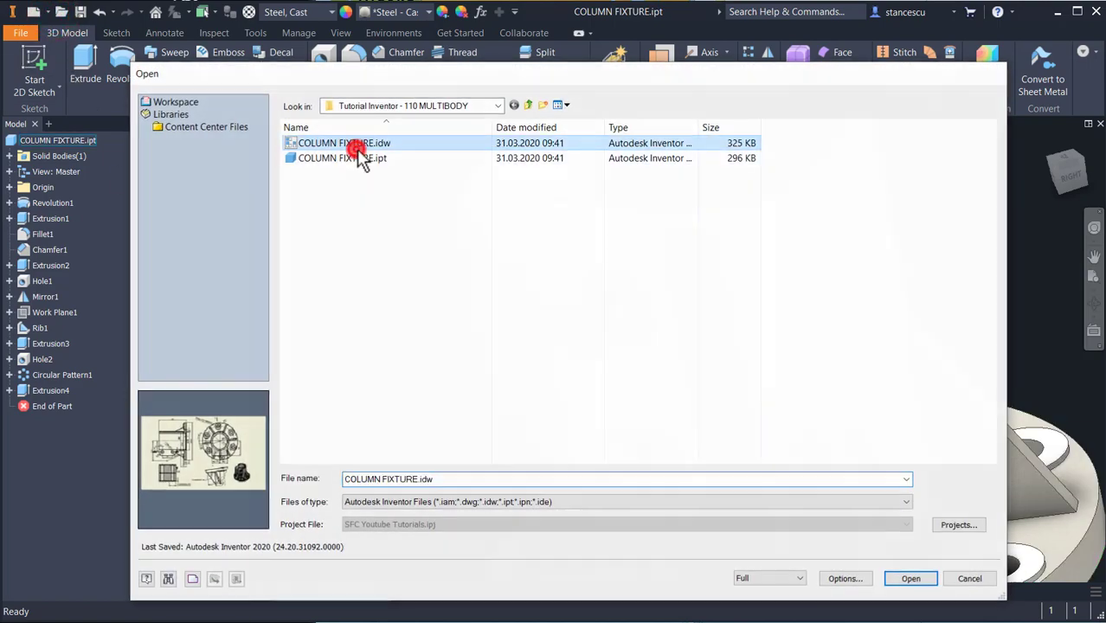
pyautogui.doubleClick(355, 147)
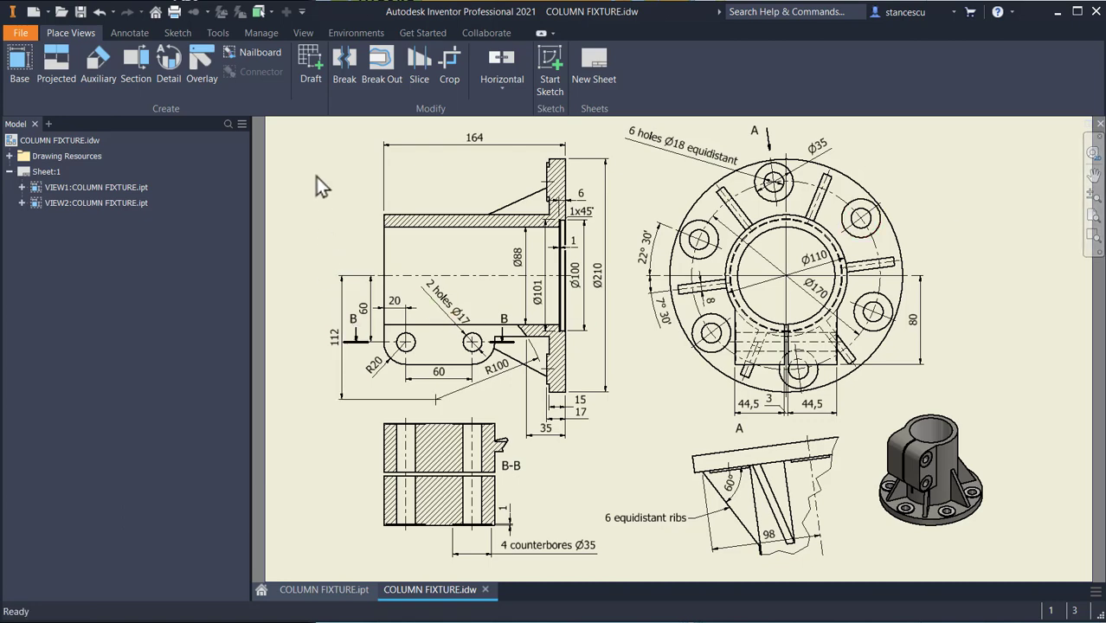
# Step: Return to the part COLUMN FIXTURE.ipt and show the whole model in its home view
pyautogui.click(330, 593)
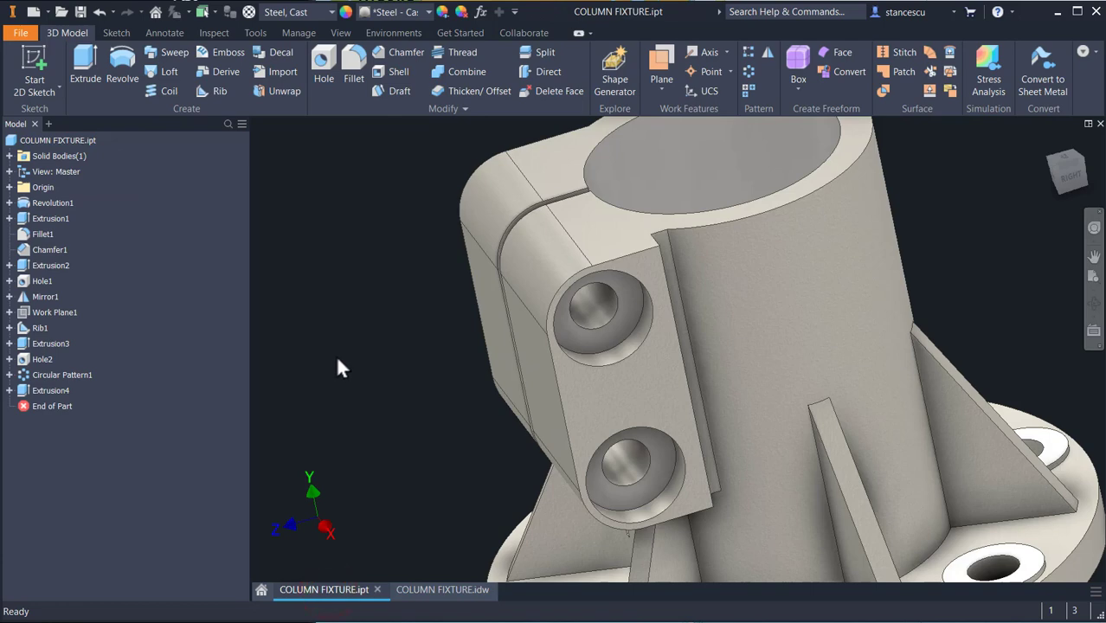
pyautogui.scroll(-3, 411, 368)
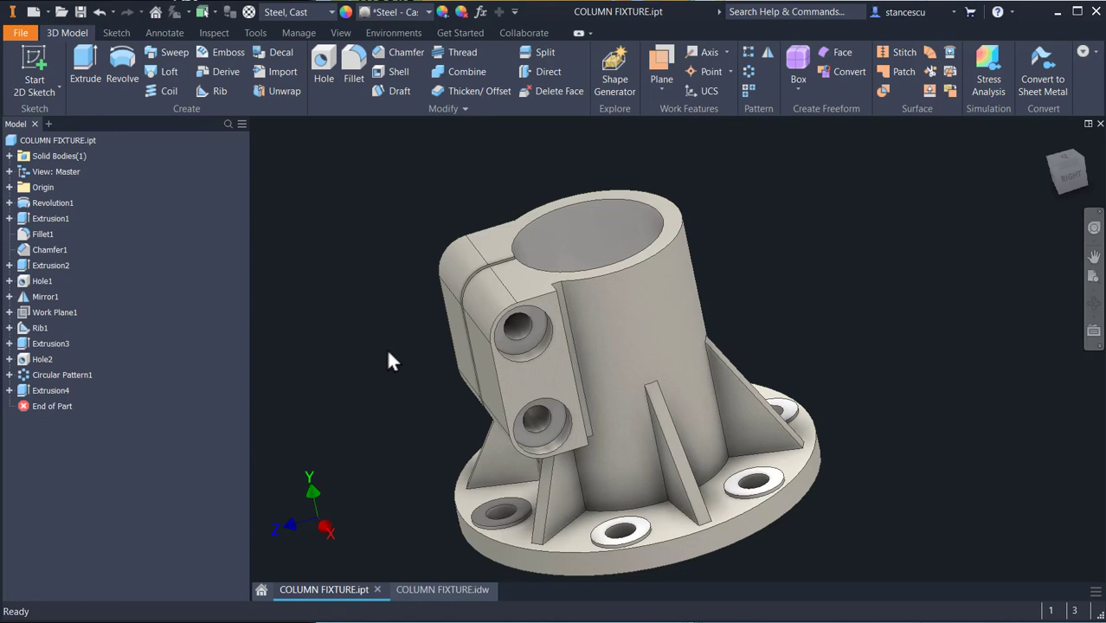
pyautogui.click(830, 237)
pyautogui.press('F6')
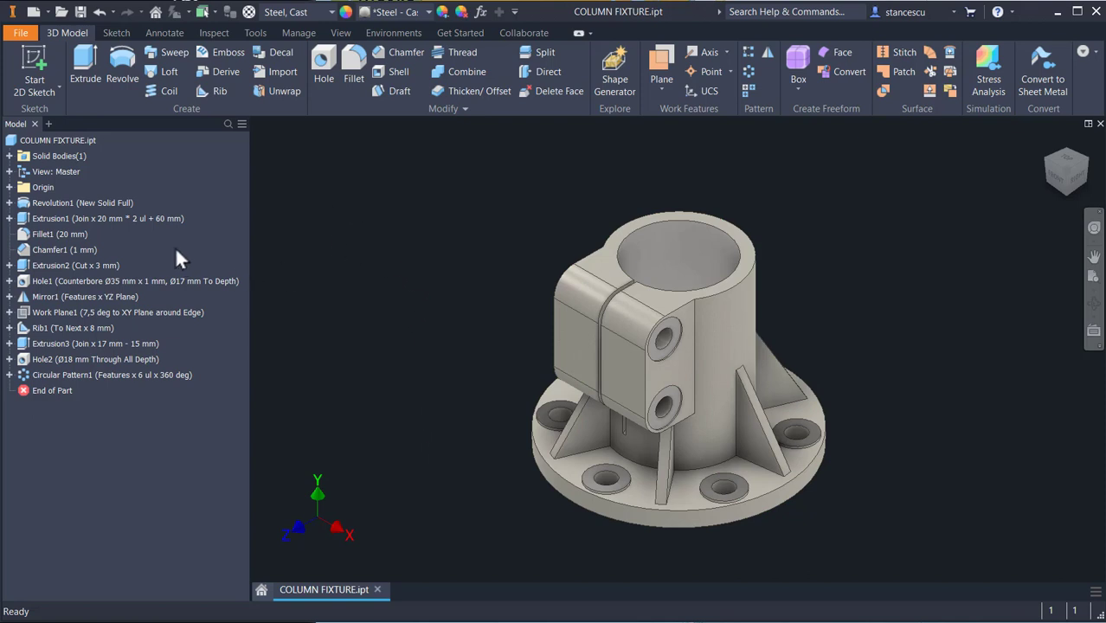
# Step: Move the end-of-part marker to directly below Revolution1 and delete all features below it
pyautogui.rightClick(22, 204)
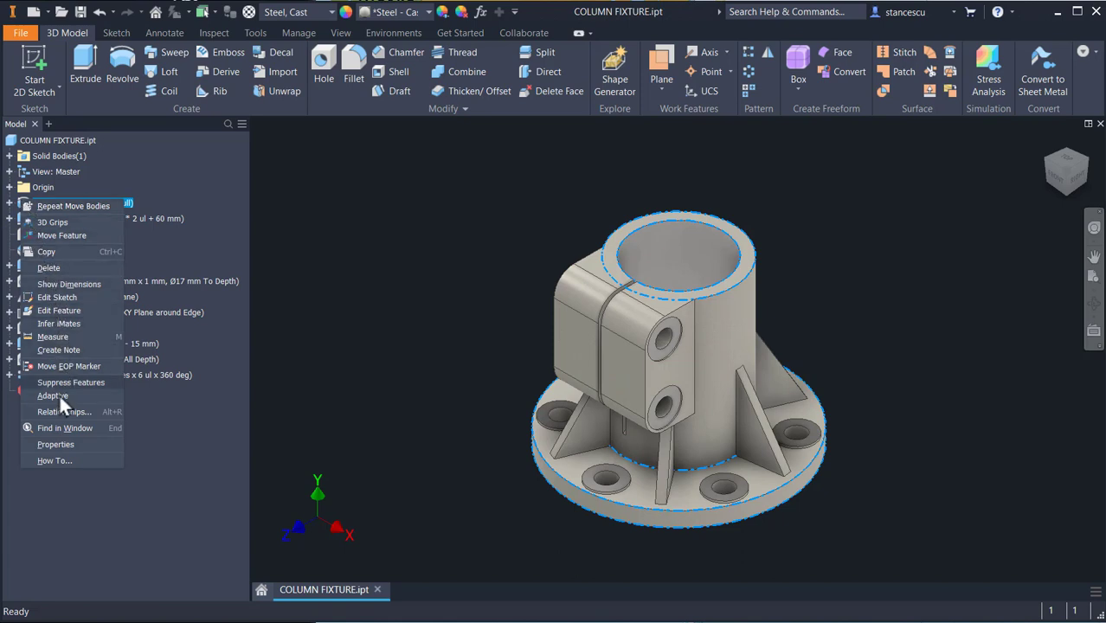
pyautogui.click(58, 366)
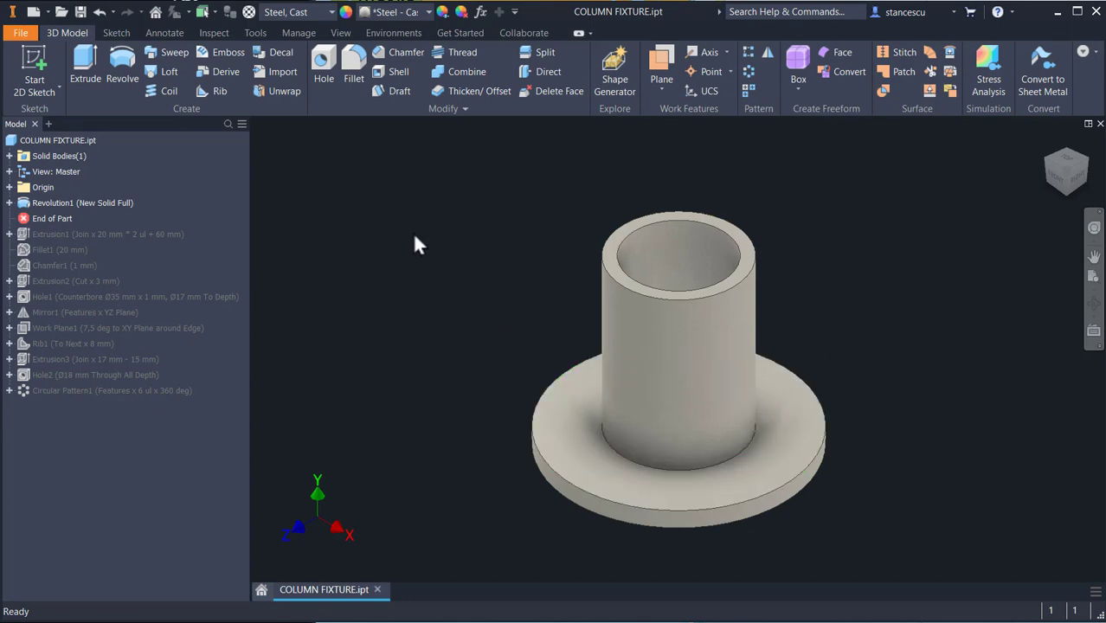
pyautogui.rightClick(31, 217)
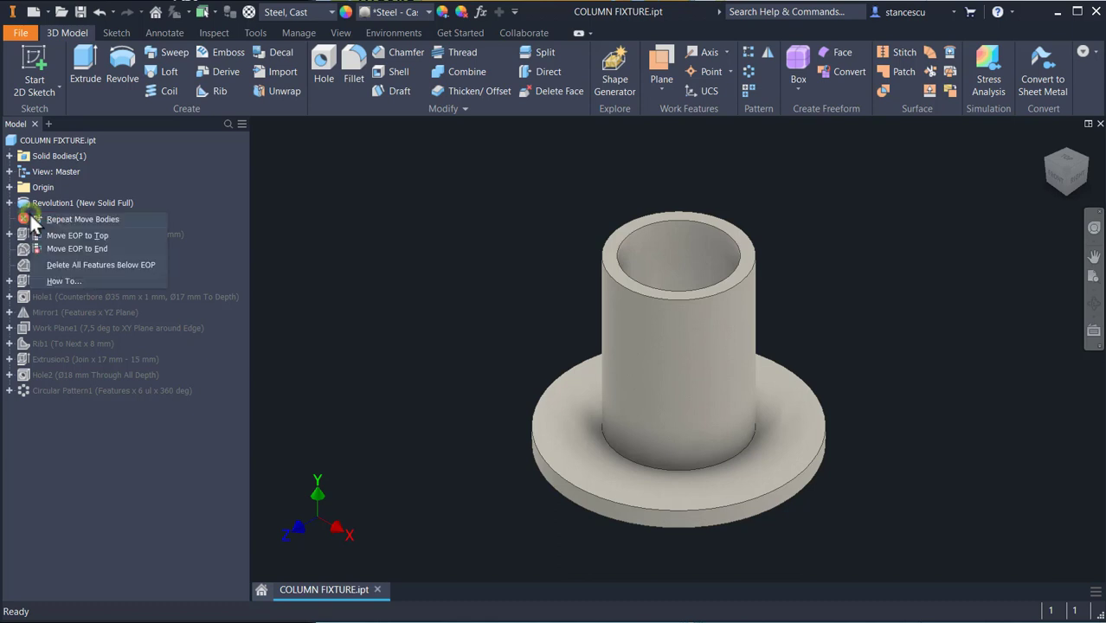
pyautogui.click(93, 265)
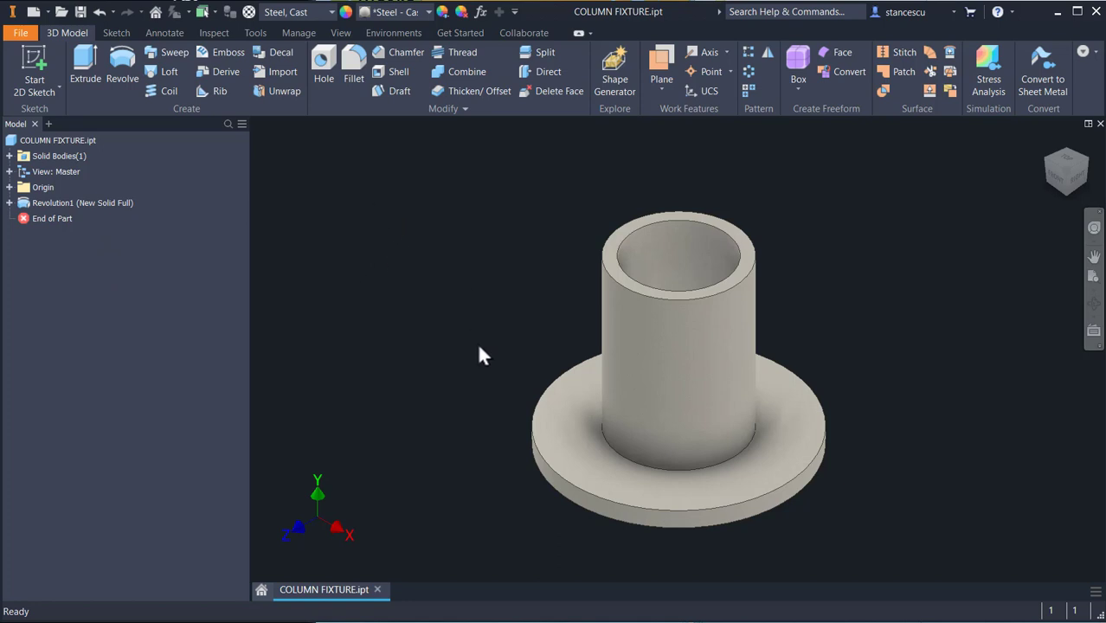
# Step: Edit Sketch1 of Revolution1 and delete the small 1 mm groove geometry at the inner corner of the base recess
pyautogui.click(8, 203)
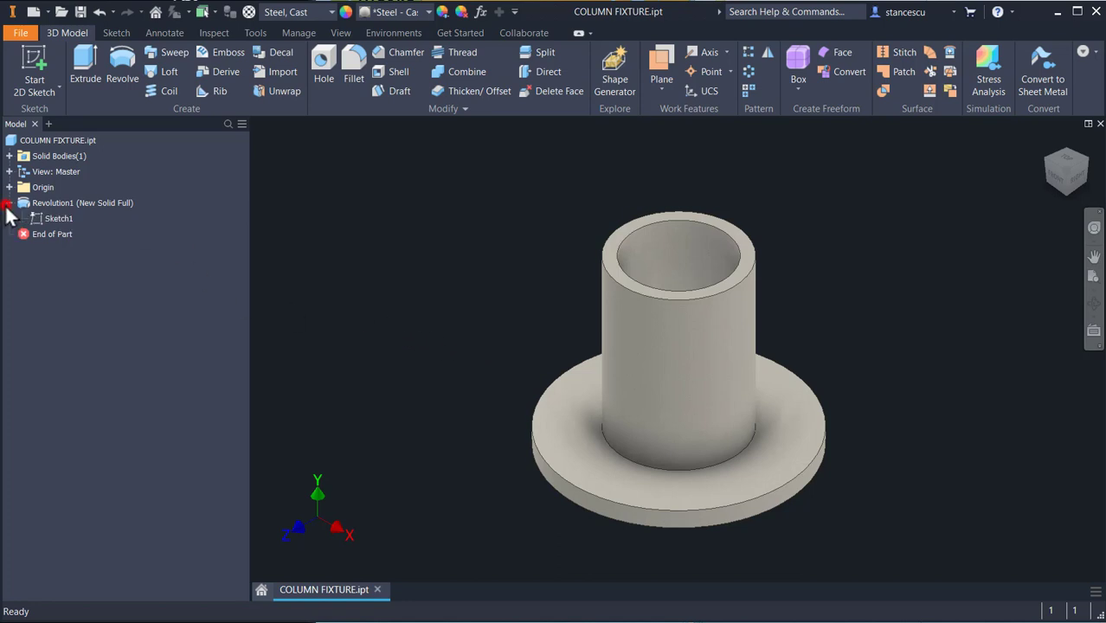
pyautogui.doubleClick(38, 221)
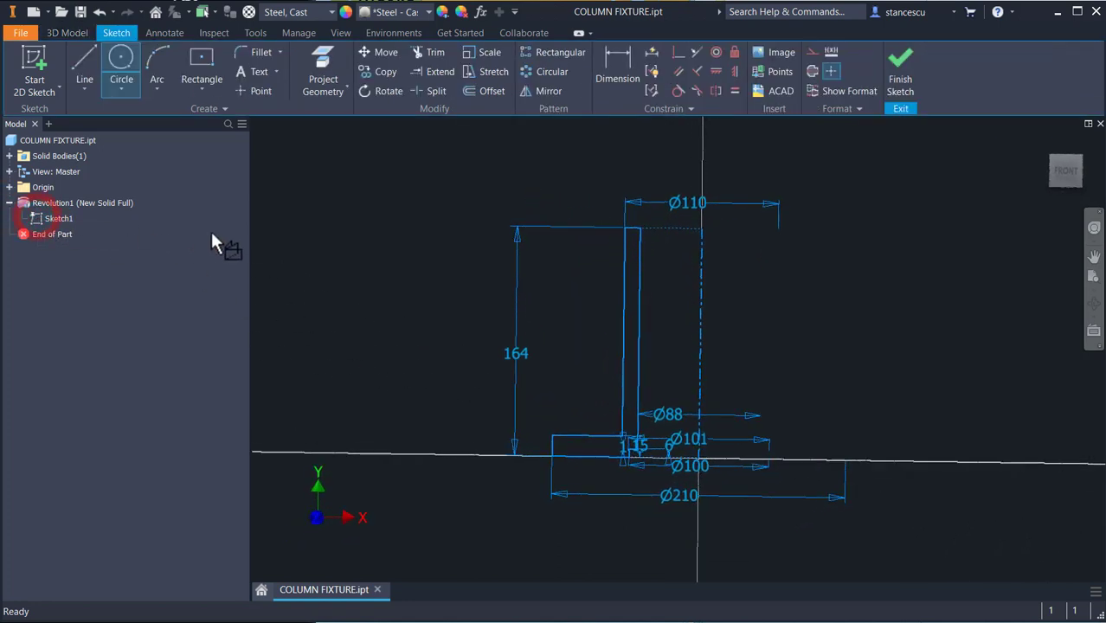
pyautogui.scroll(4, 685, 454)
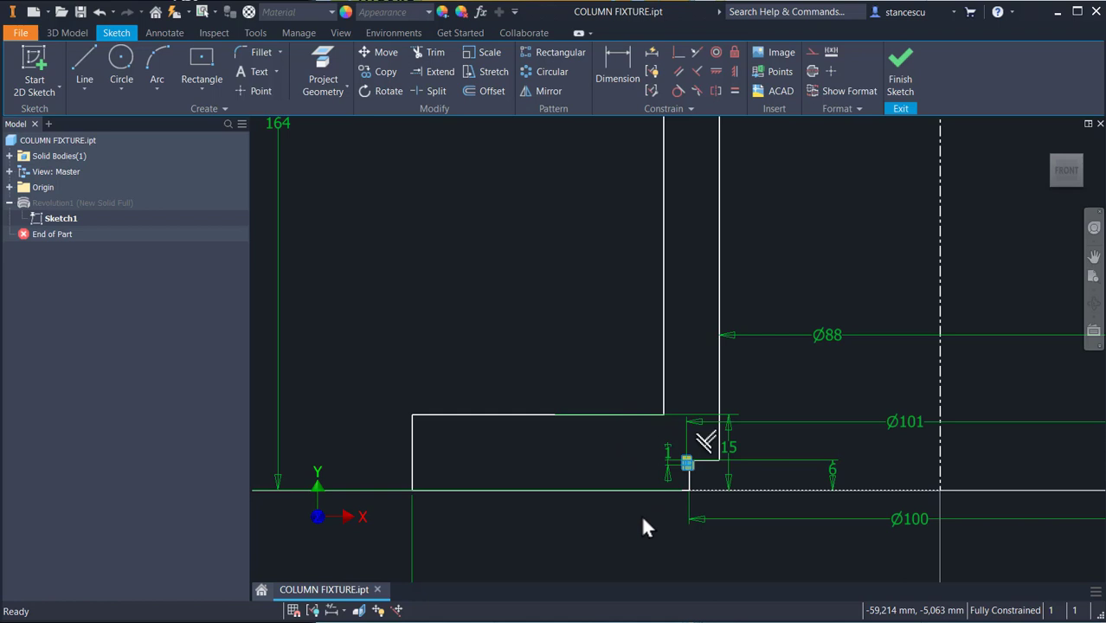
pyautogui.press('Delete')
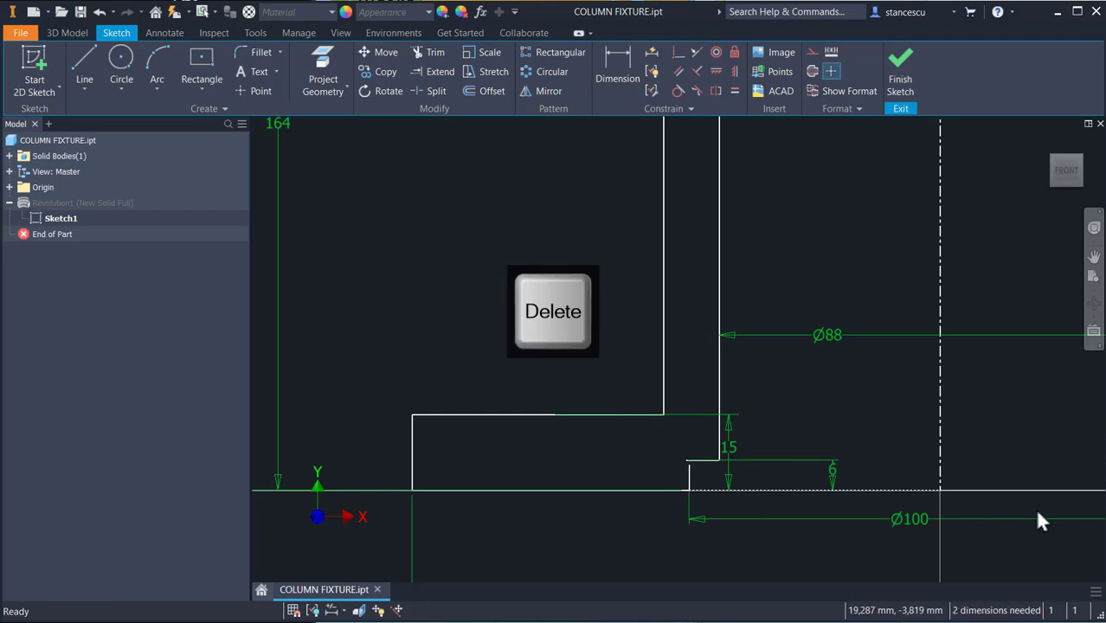
# Step: Extend the recess's vertical line to the horizontal one, trim the overhanging end to close the corner, and finish the sketch
pyautogui.scroll(5, 677, 453)
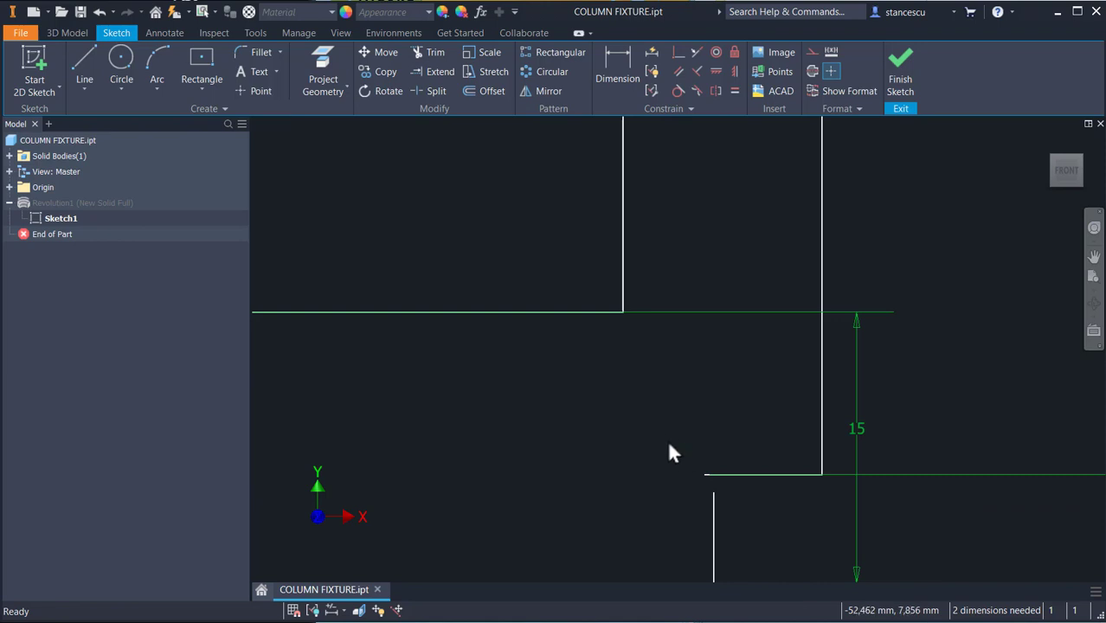
pyautogui.click(435, 72)
pyautogui.click(711, 503)
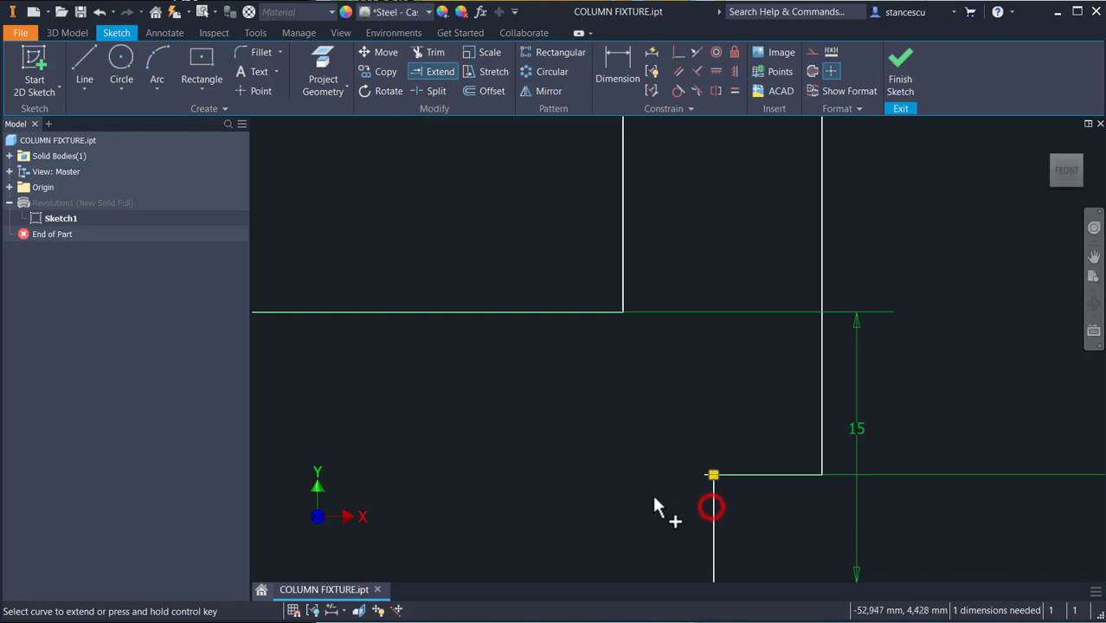
pyautogui.click(431, 50)
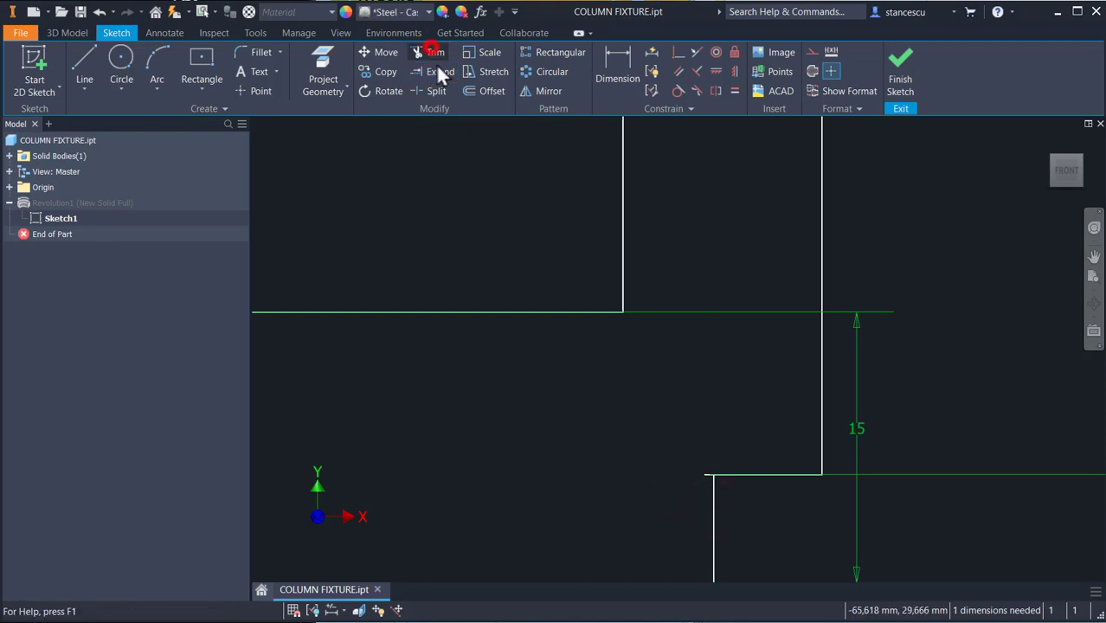
pyautogui.click(703, 475)
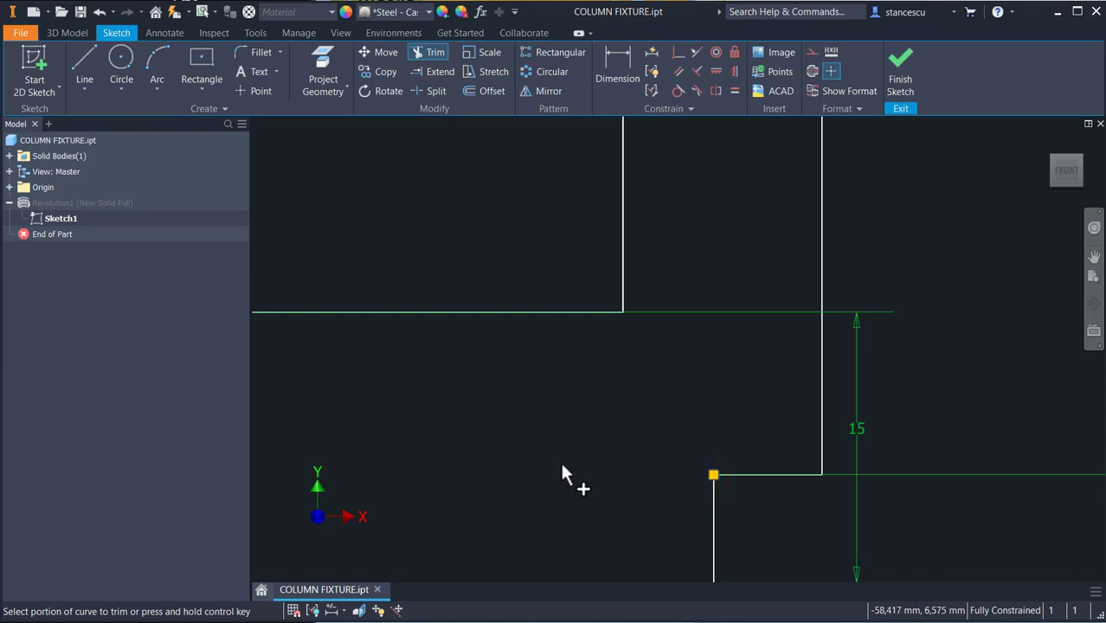
pyautogui.press('Escape')
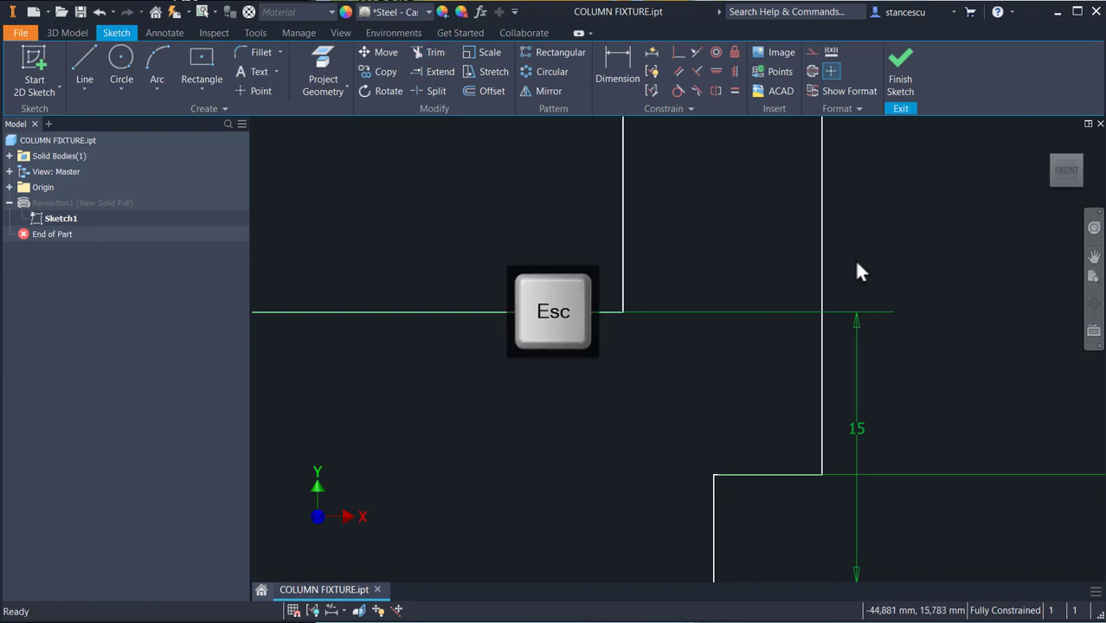
pyautogui.click(900, 76)
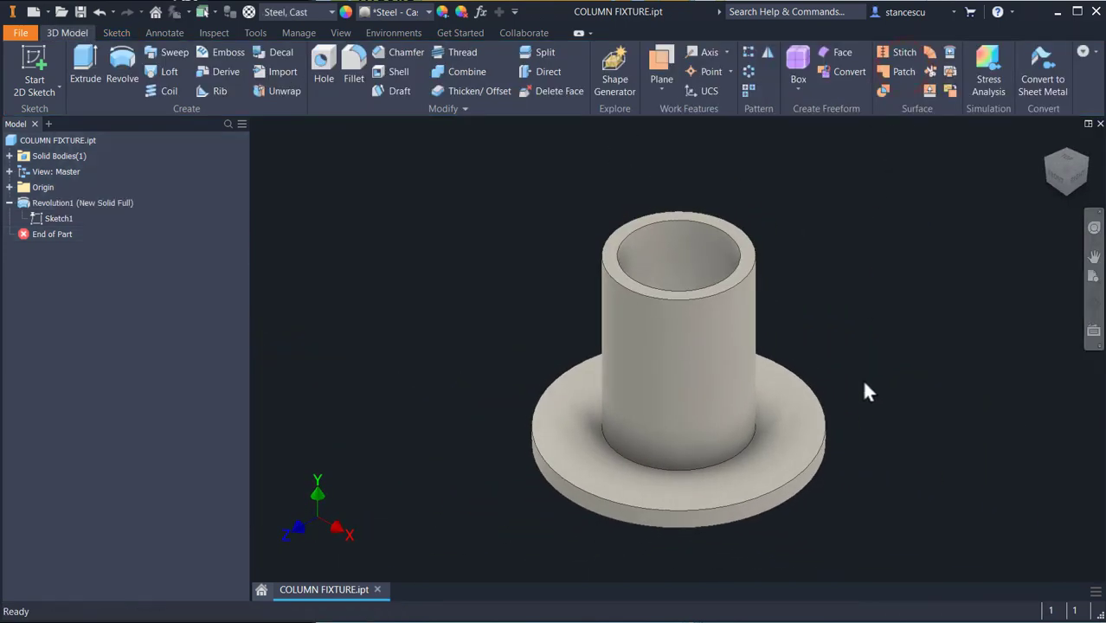
# Step: Create a work plane offset -10 mm from the origin XZ plane, beneath the flange
pyautogui.keyDown('shift'); pyautogui.moveTo(802, 545); pyautogui.dragTo(804, 490, button='middle'); pyautogui.keyUp('shift')
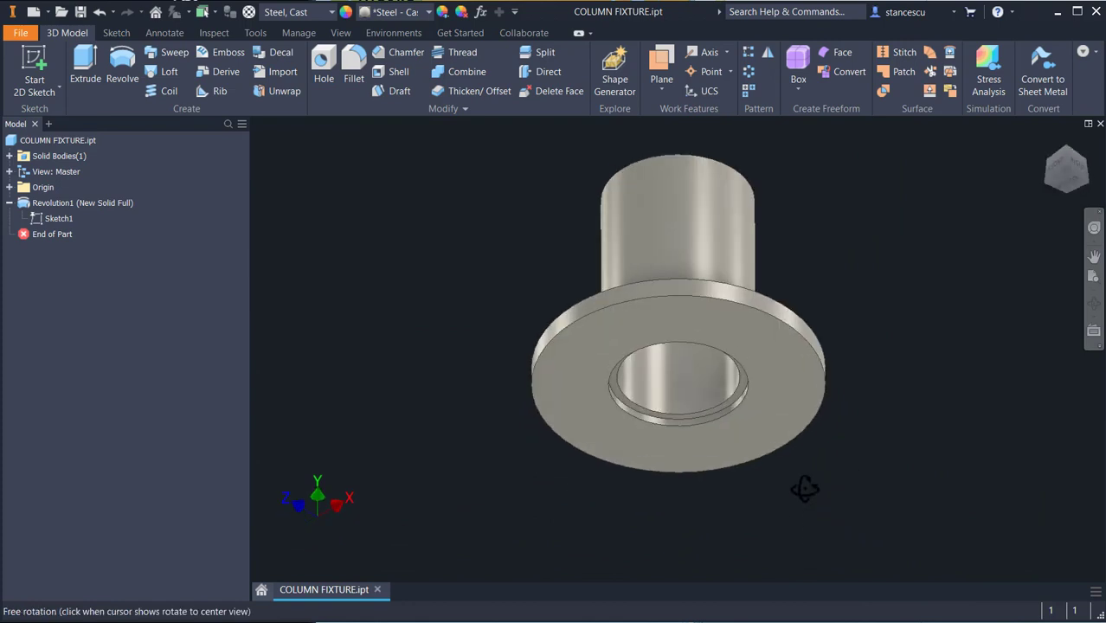
pyautogui.scroll(3, 713, 424)
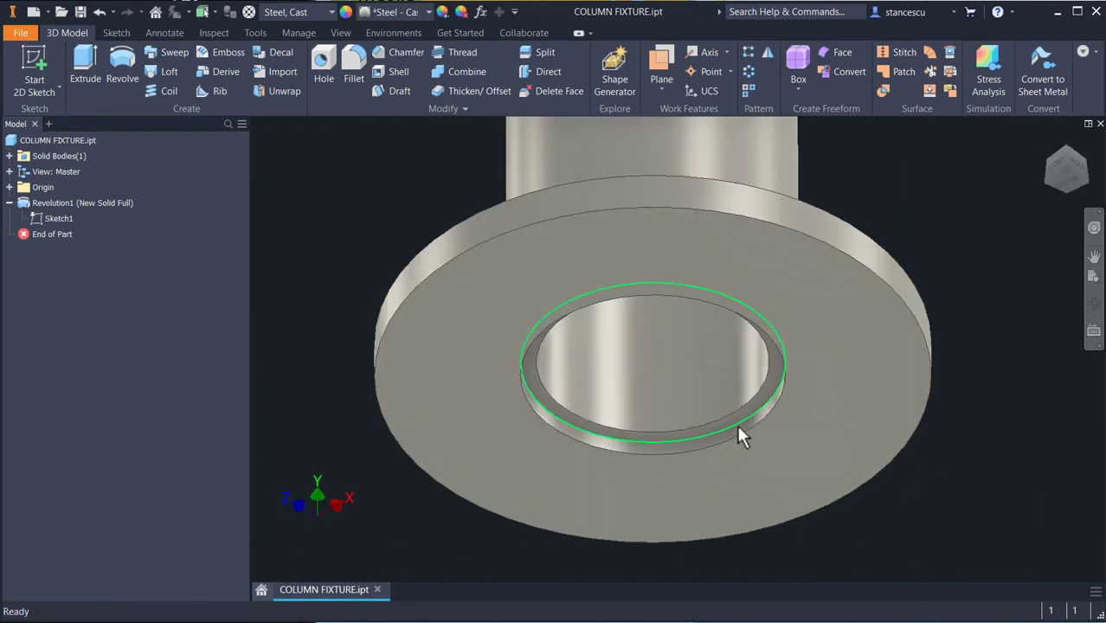
pyautogui.scroll(-3, 934, 493)
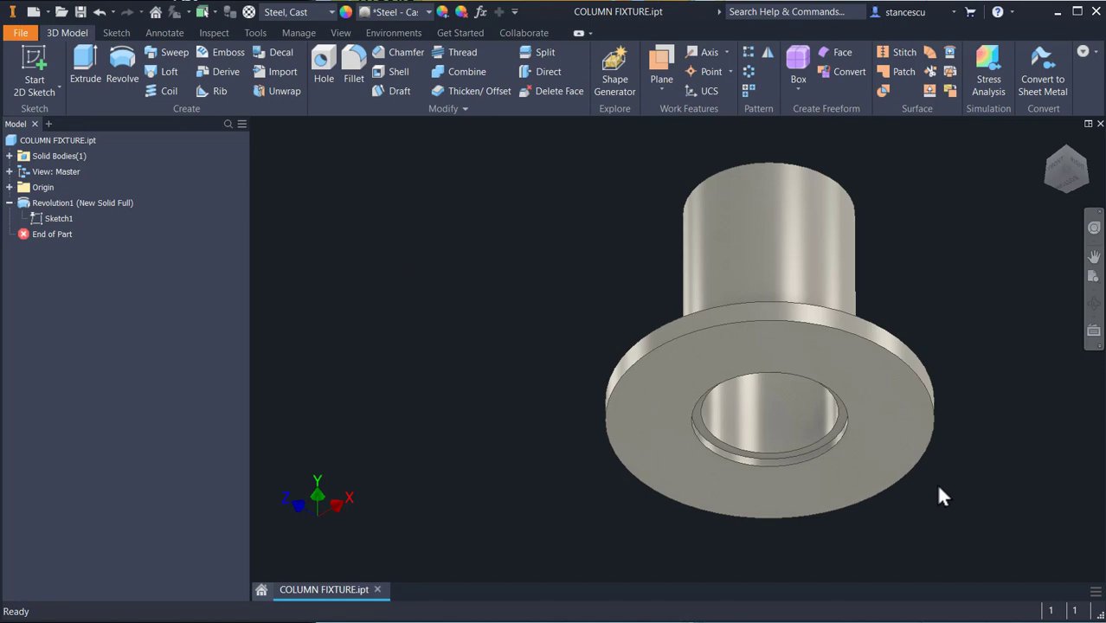
pyautogui.press('F6')
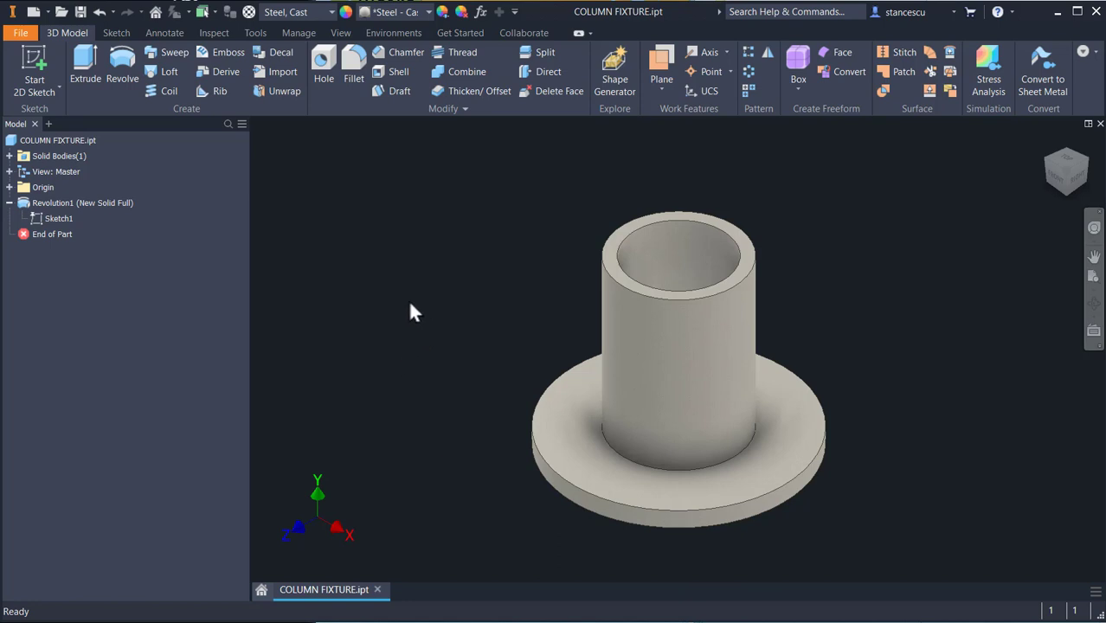
pyautogui.press(']')
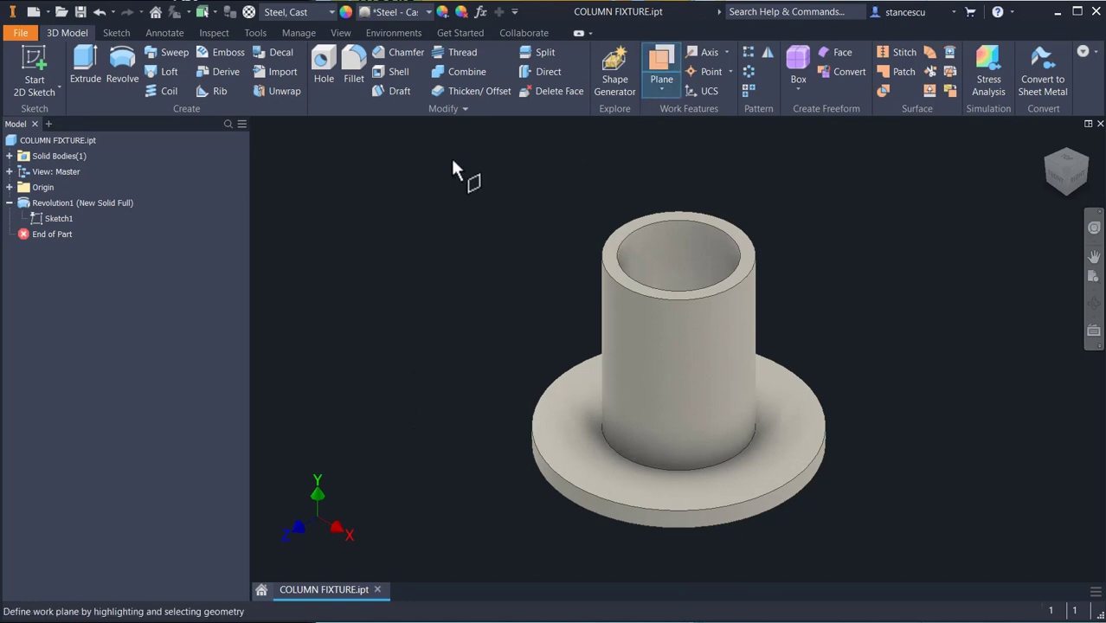
pyautogui.click(10, 187)
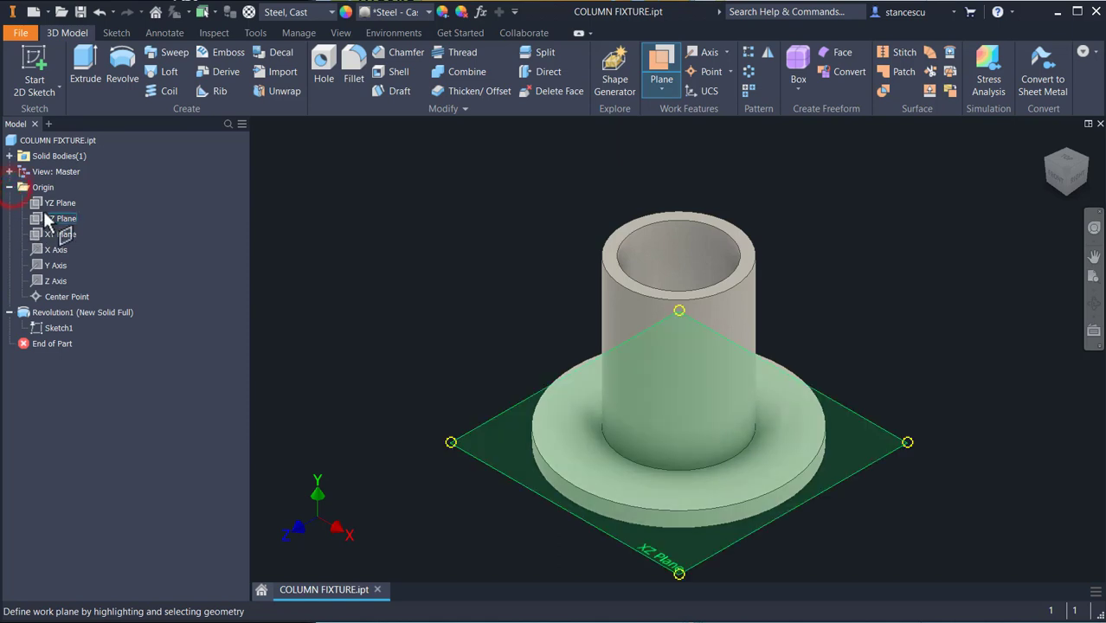
pyautogui.click(37, 221)
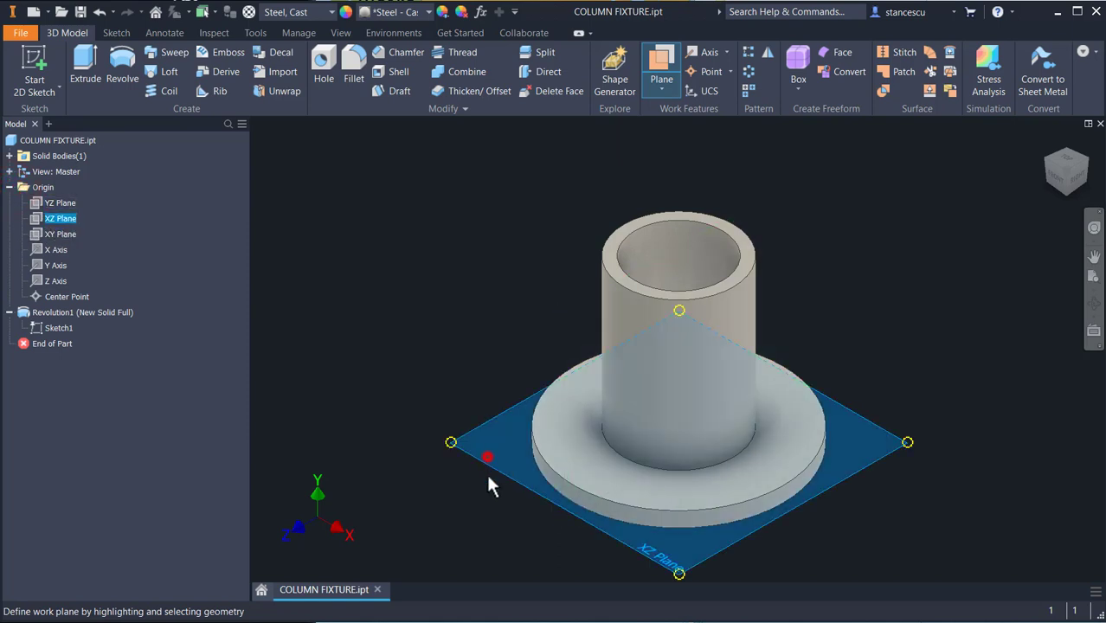
pyautogui.click(488, 476)
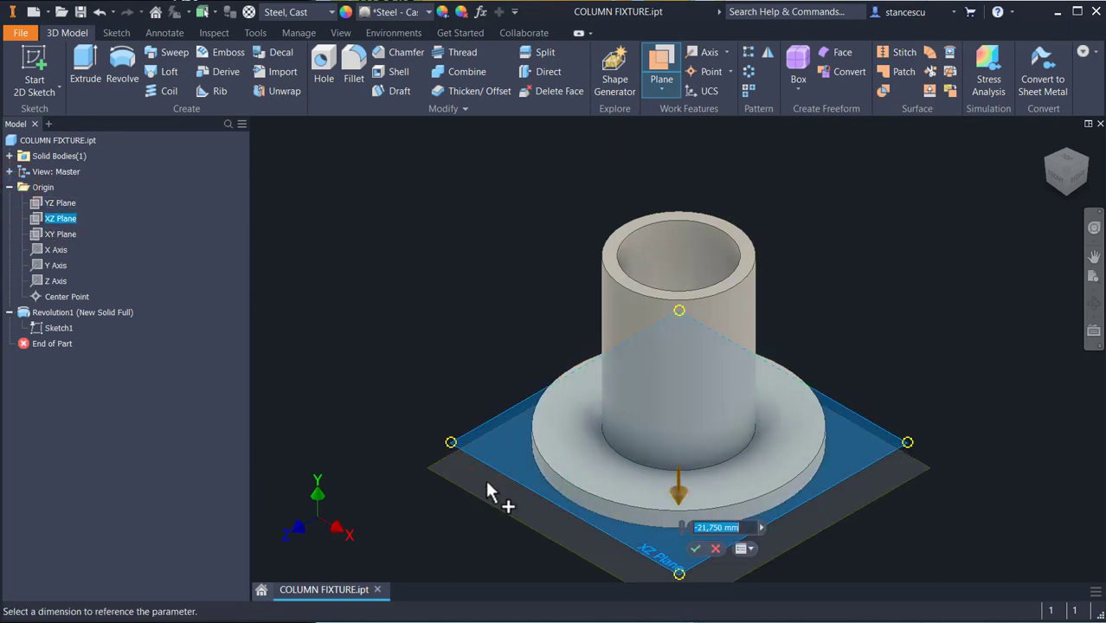
pyautogui.write('0')
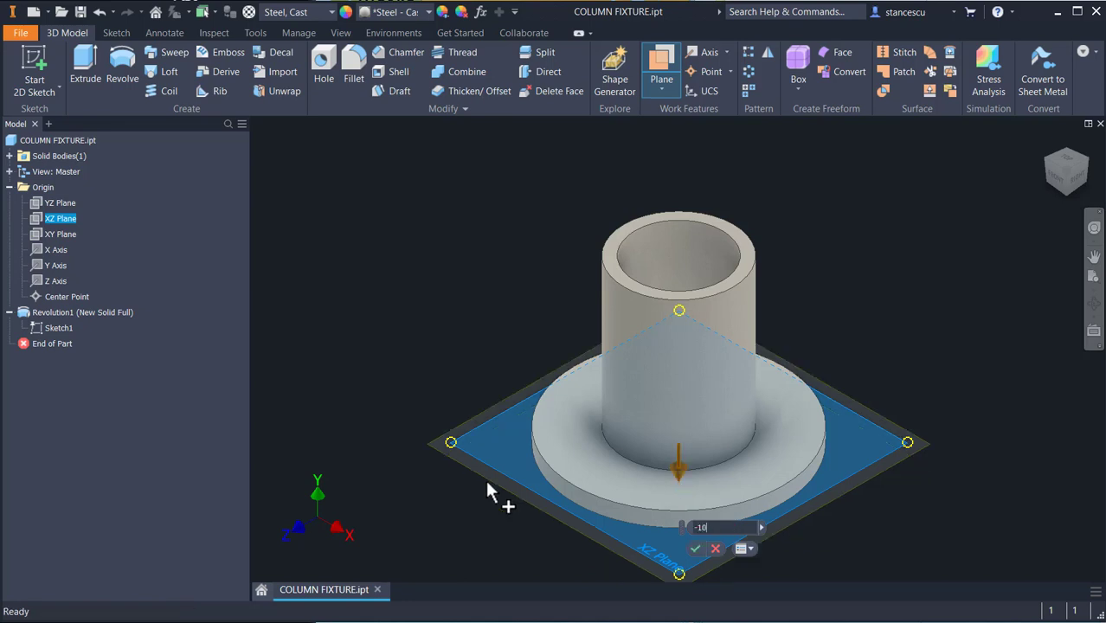
pyautogui.press('Return')
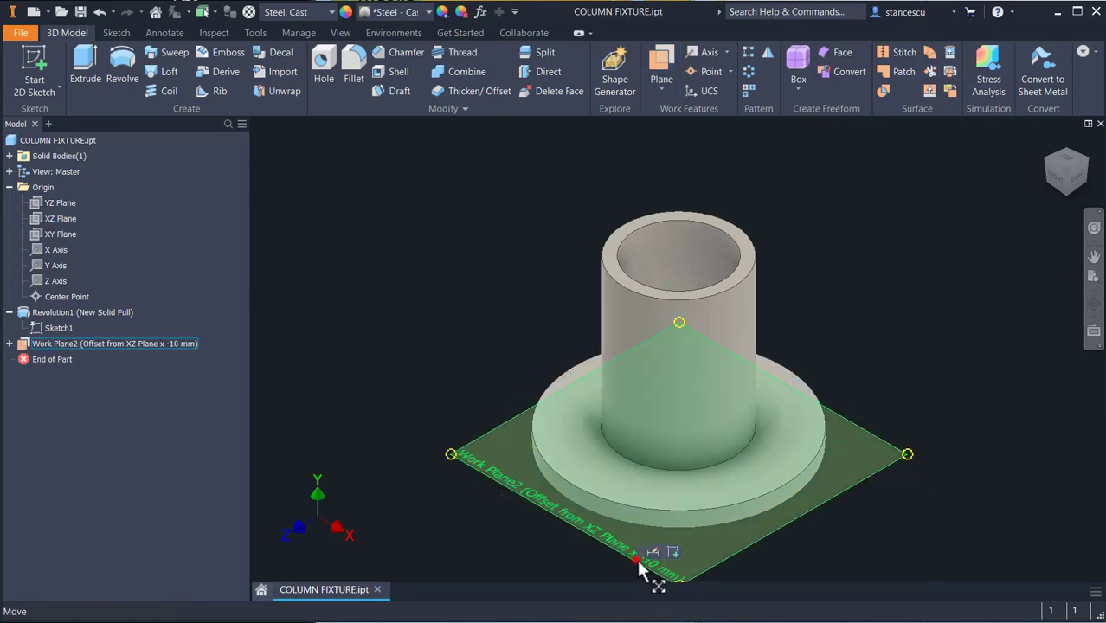
# Step: Sketch a 250 × 250 mm rectangle centred on the origin on the offset work plane and finish the sketch
pyautogui.click(647, 566)
pyautogui.click(671, 552)
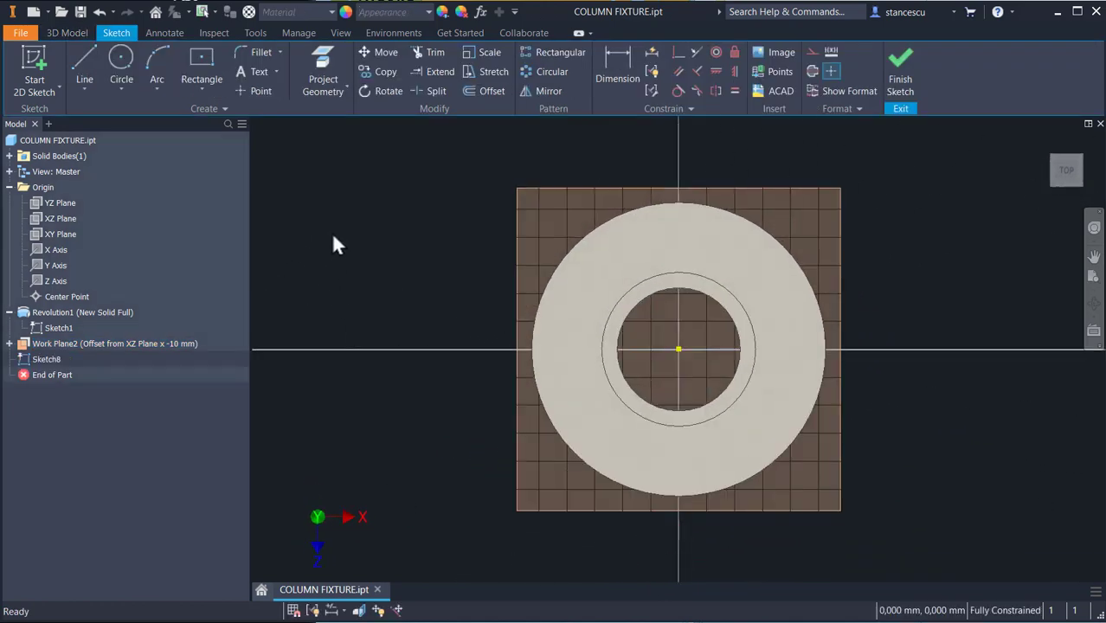
pyautogui.click(202, 59)
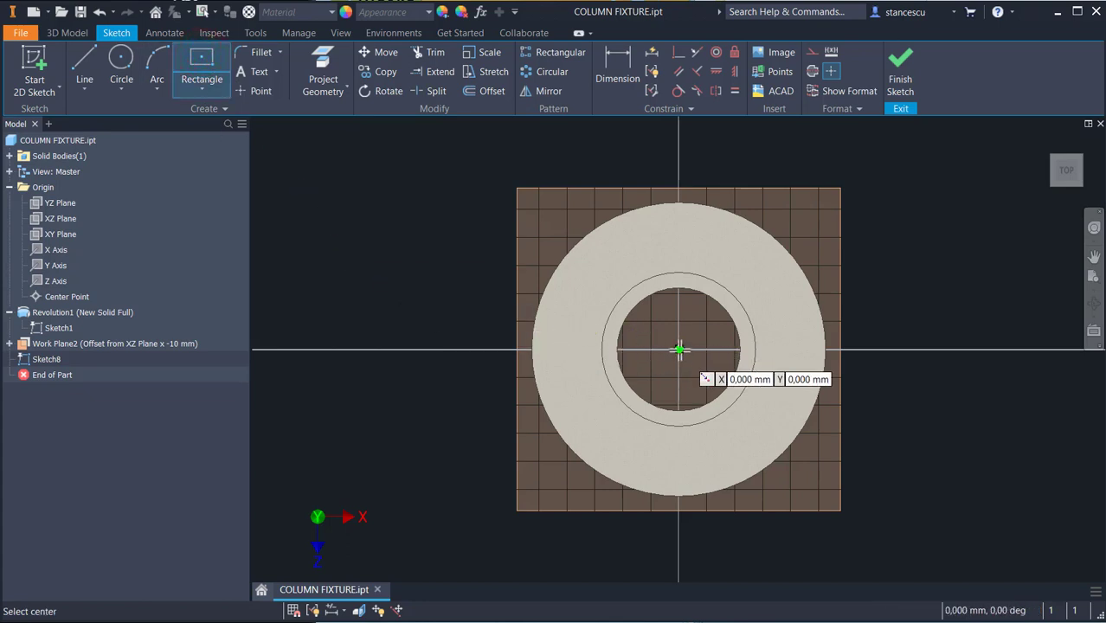
pyautogui.click(678, 349)
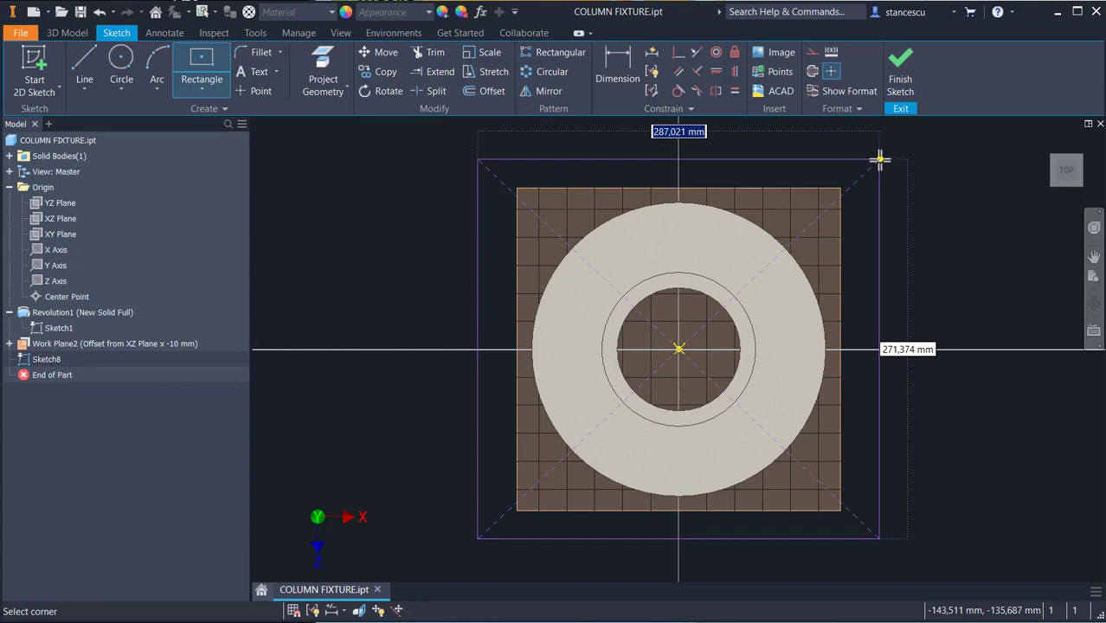
pyautogui.write('250')
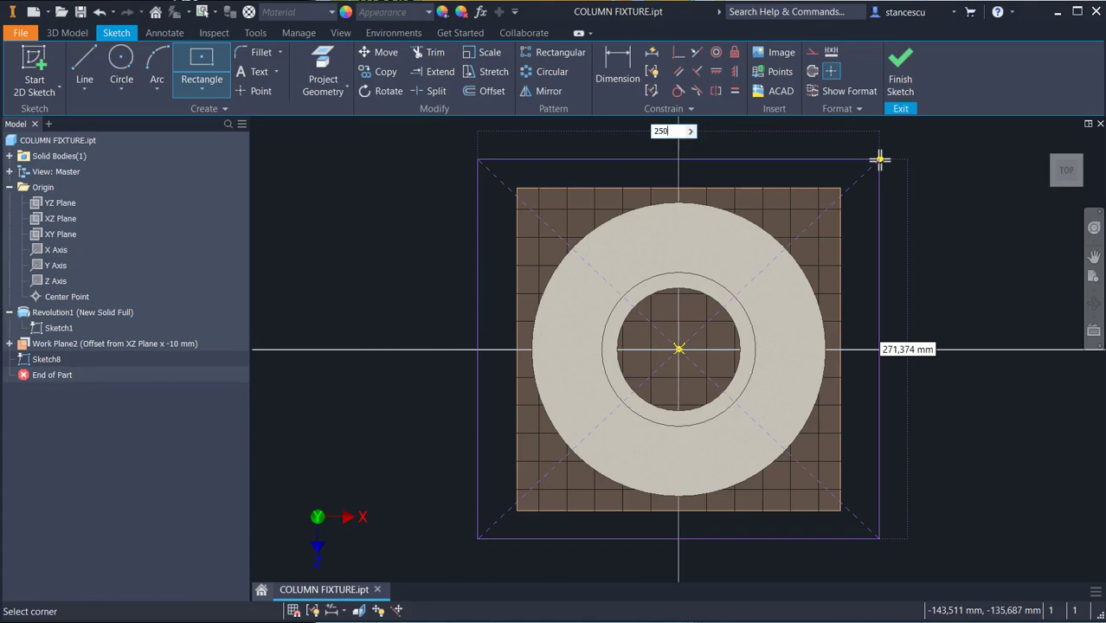
pyautogui.press('Tab')
pyautogui.write('25')
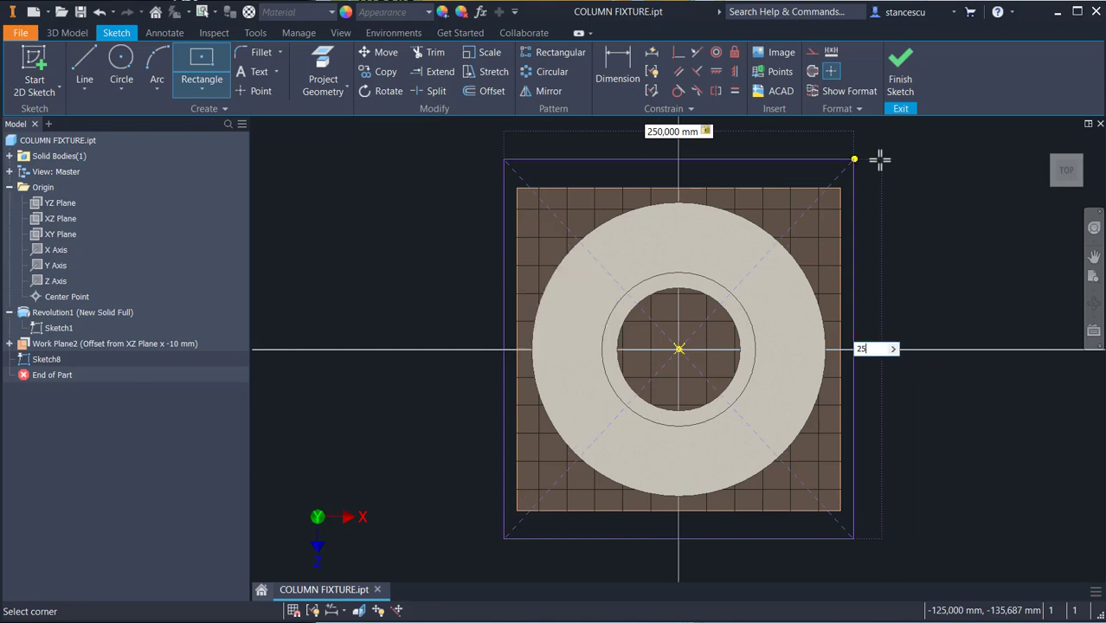
pyautogui.write('0')
pyautogui.press('Return')
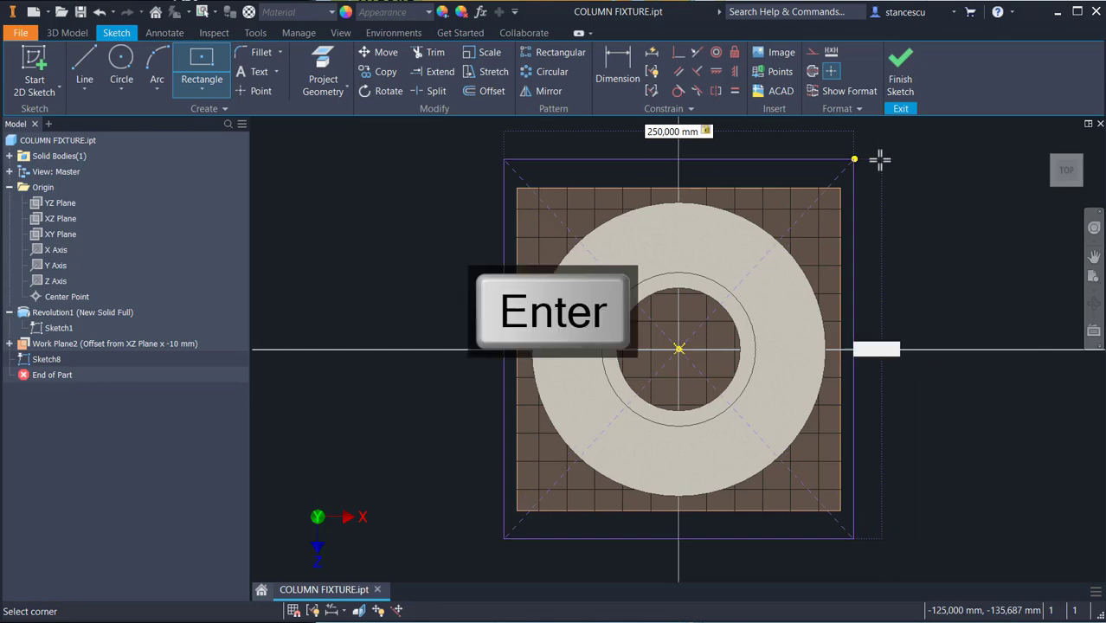
pyautogui.click(908, 59)
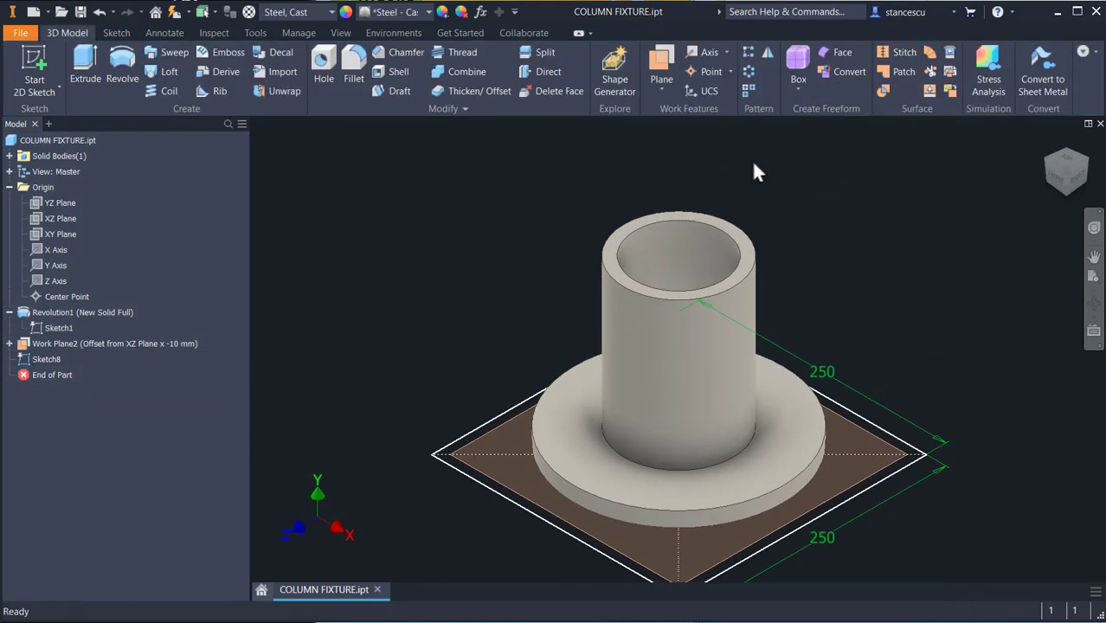
# Step: Extrude the 250 mm square sketch 200 mm upward around the column fixture as a new solid
pyautogui.click(83, 70)
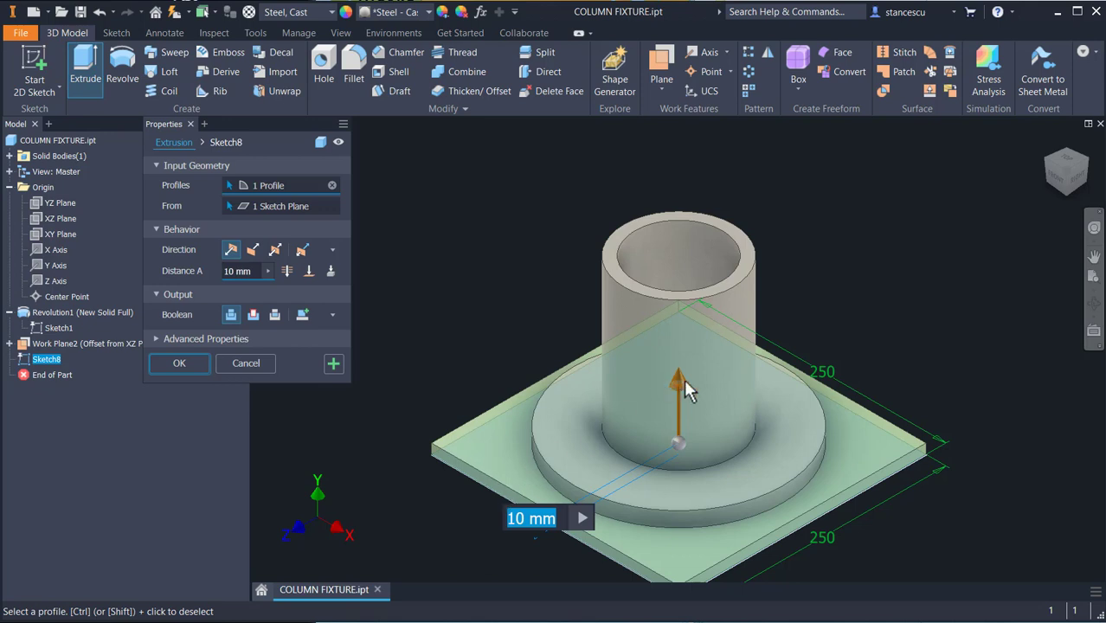
pyautogui.moveTo(676, 382); pyautogui.dragTo(675, 172)
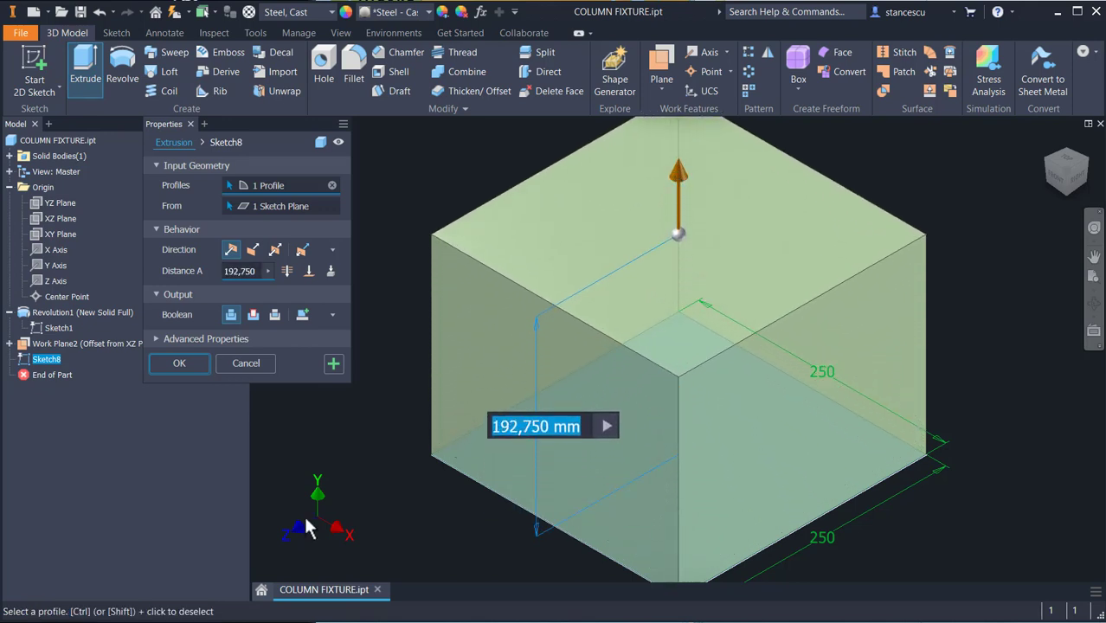
pyautogui.write('200')
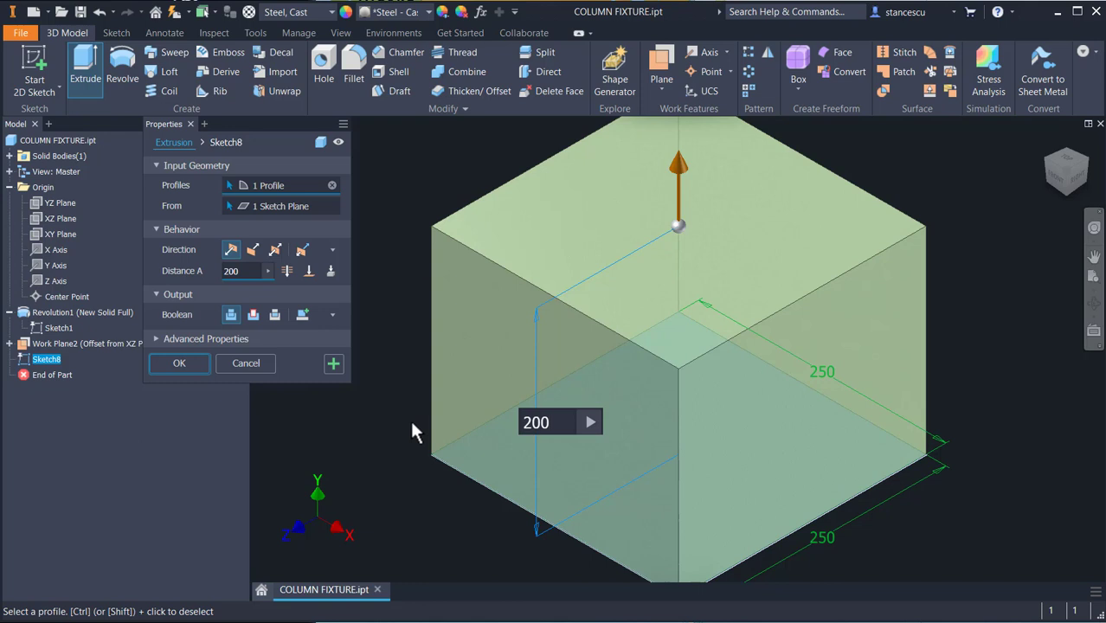
pyautogui.scroll(-3, 420, 411)
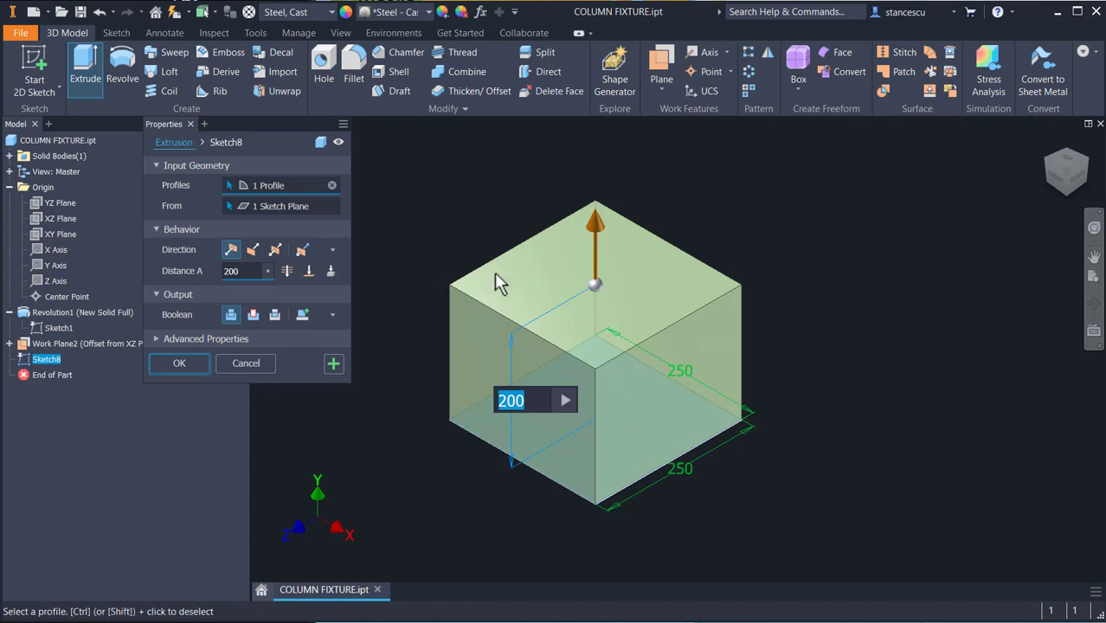
pyautogui.click(303, 316)
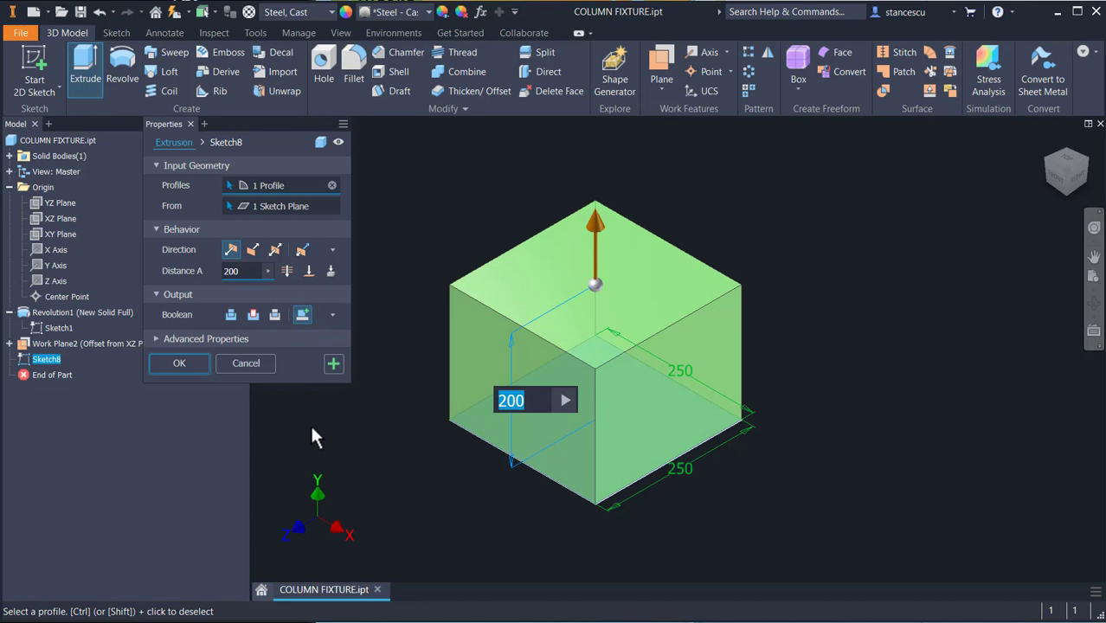
pyautogui.click(176, 363)
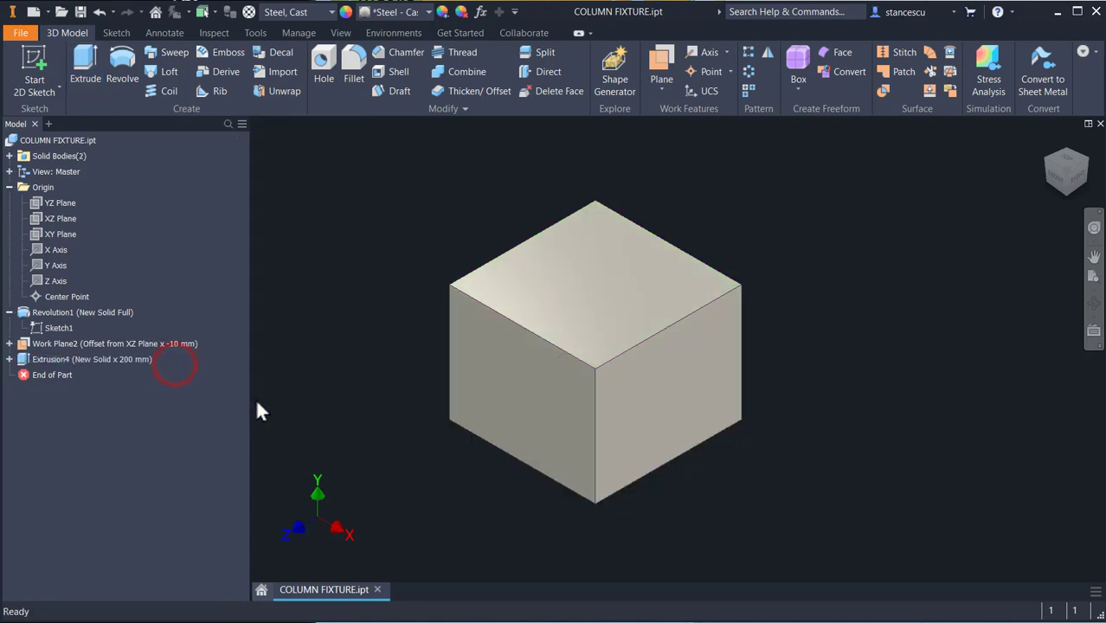
# Step: Hide the offset work plane beneath the block and check the block's underside
pyautogui.keyDown('shift'); pyautogui.moveTo(666, 523); pyautogui.dragTo(658, 439, button='middle'); pyautogui.keyUp('shift')
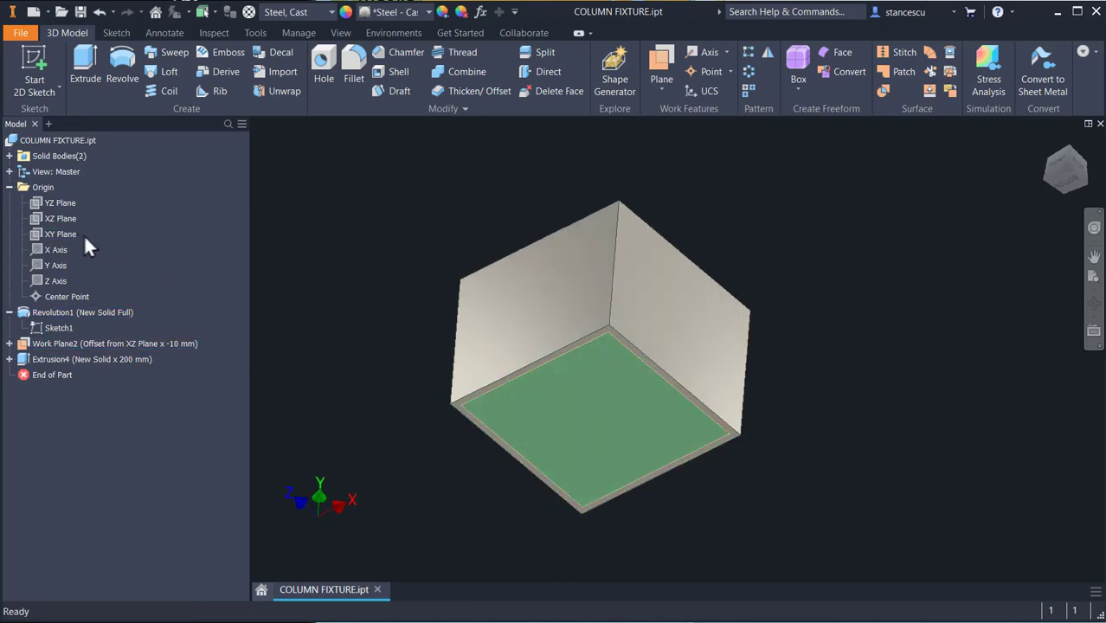
pyautogui.rightClick(41, 342)
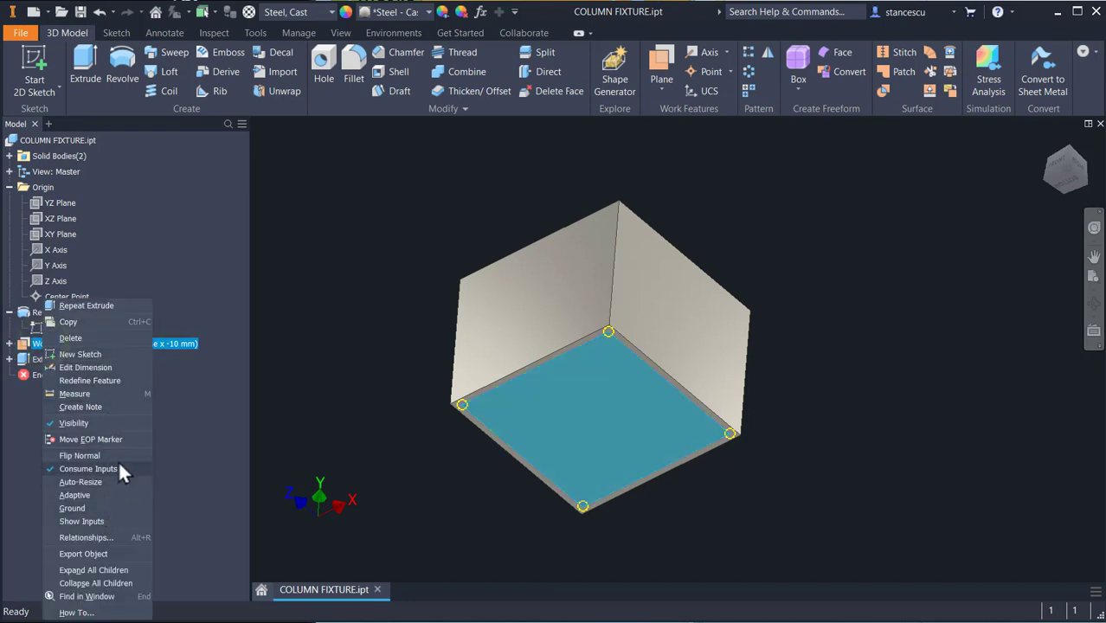
pyautogui.click(74, 423)
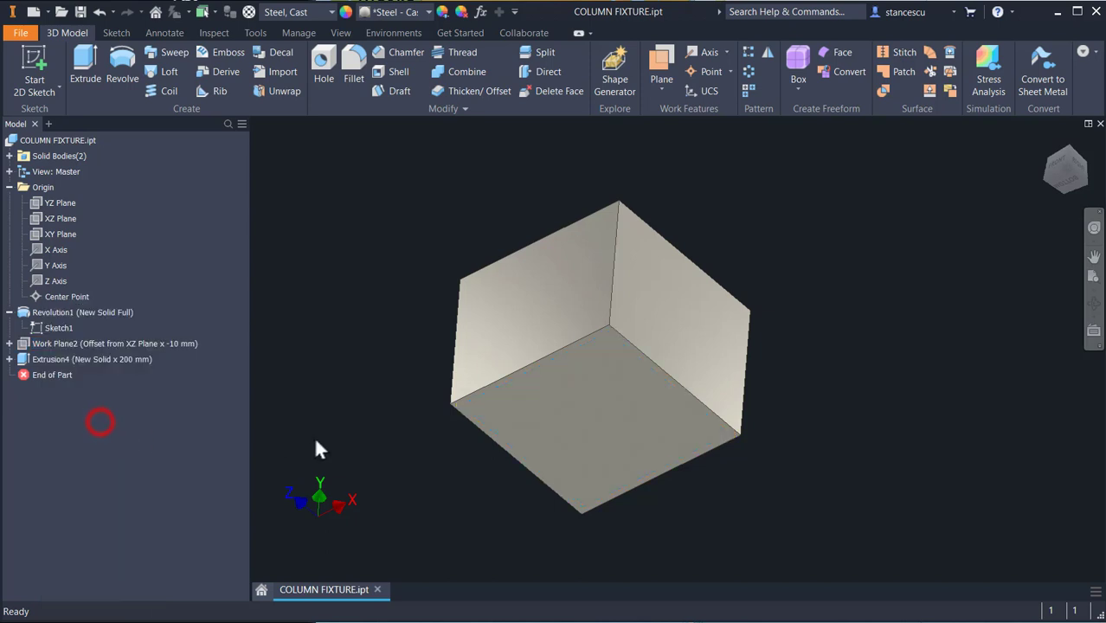
pyautogui.moveTo(378, 415)
pyautogui.keyDown('shift'); pyautogui.mouseDown(button='middle')
pyautogui.moveTo(370, 458)
pyautogui.moveTo(382, 436)
pyautogui.mouseUp(button='middle'); pyautogui.keyUp('shift')
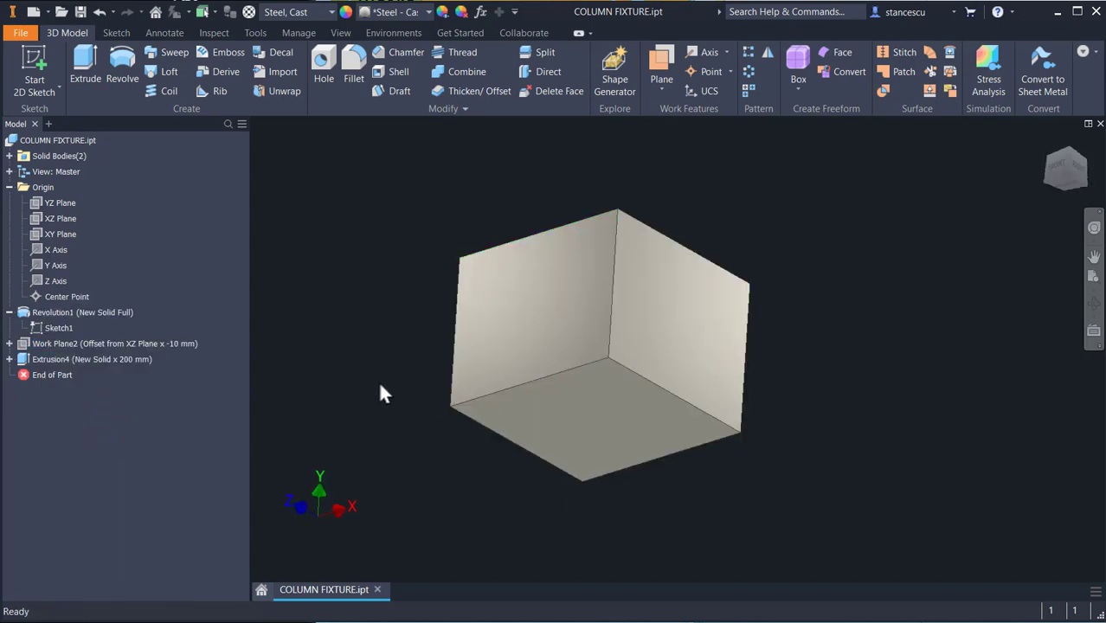
pyautogui.keyDown('shift'); pyautogui.moveTo(381, 386); pyautogui.dragTo(399, 439, button='middle'); pyautogui.keyUp('shift')
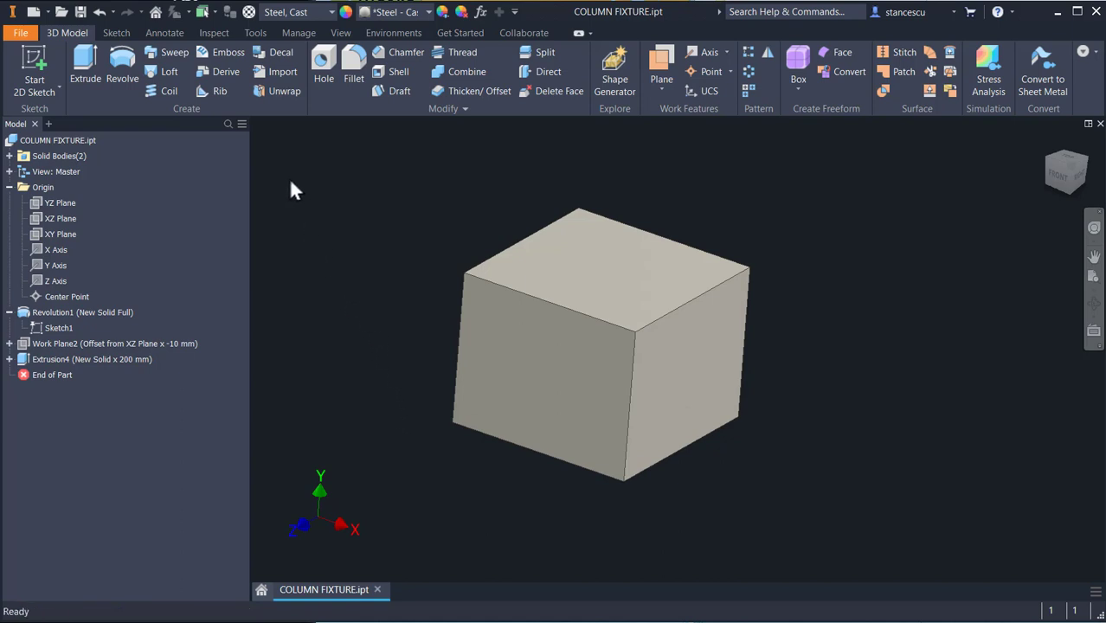
# Step: Inspect the block's inside with a half section view offset -21 mm from its front face, and undo the section
pyautogui.click(341, 32)
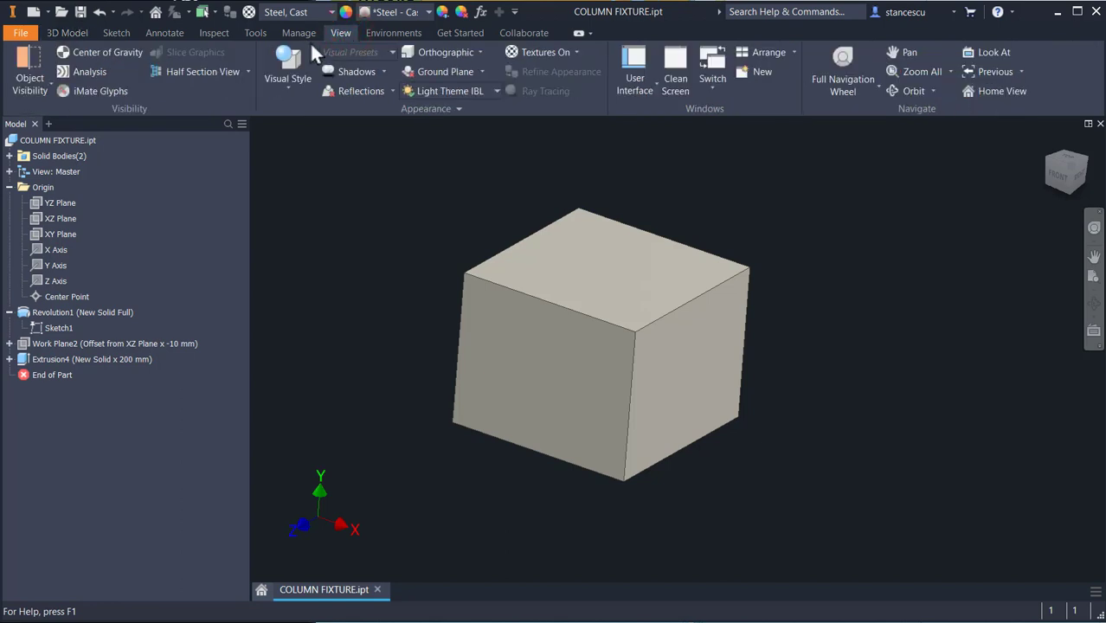
pyautogui.click(165, 72)
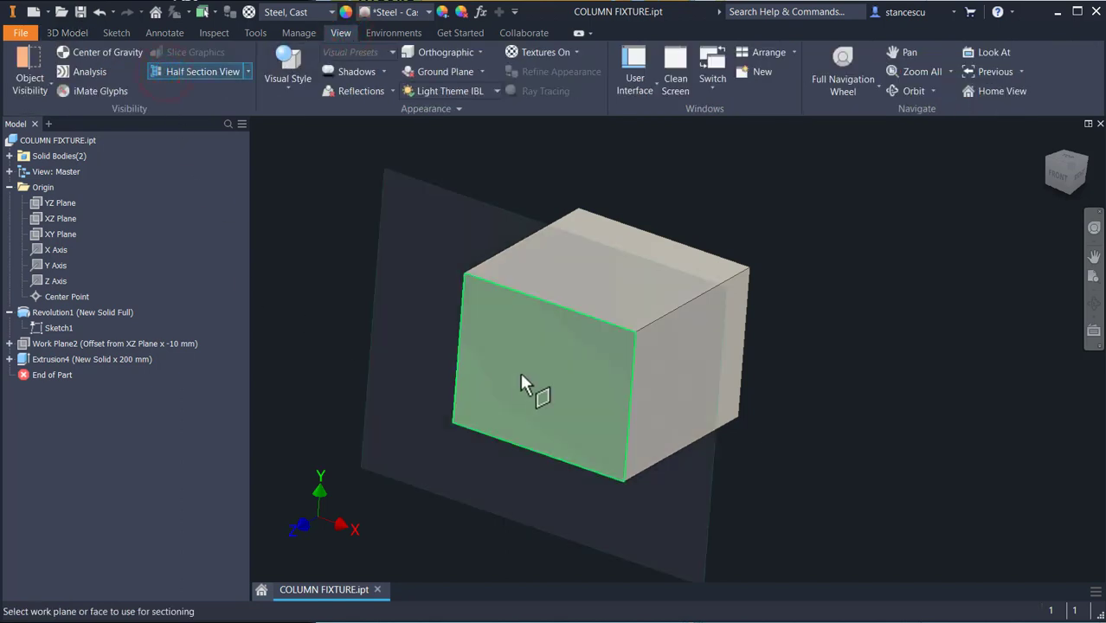
pyautogui.click(520, 373)
pyautogui.moveTo(529, 370); pyautogui.dragTo(640, 340)
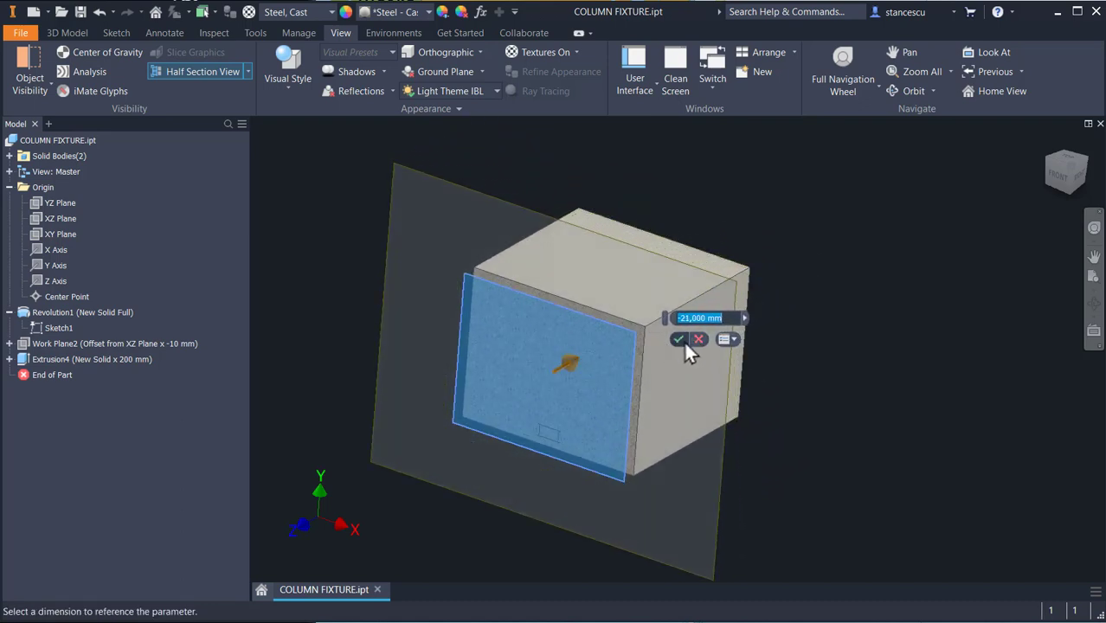
pyautogui.click(679, 339)
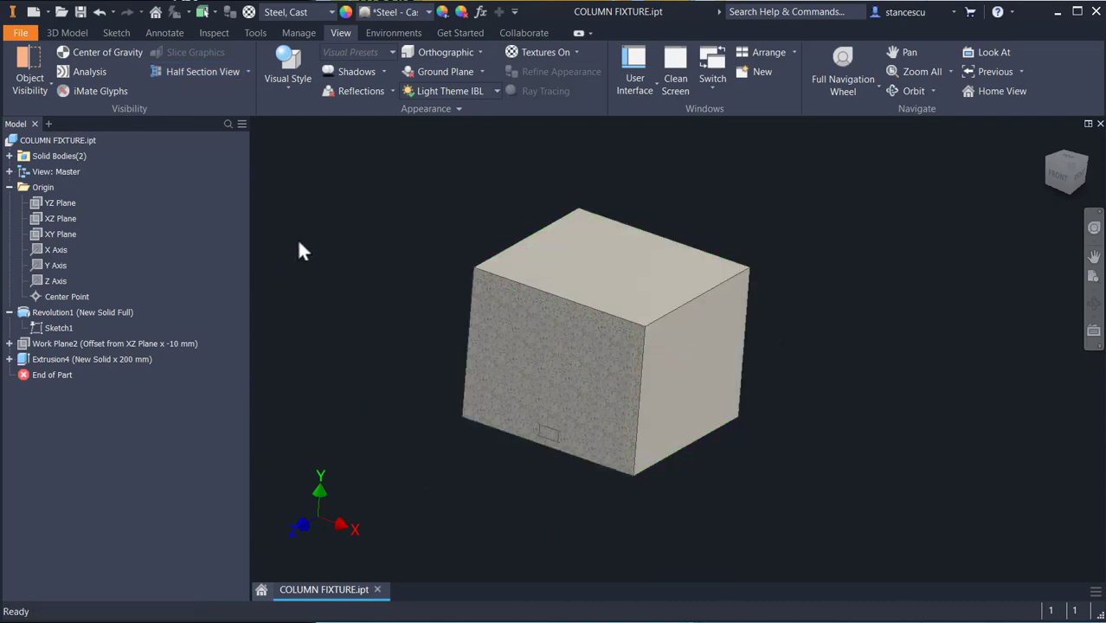
pyautogui.hotkey('ctrl', 'z')
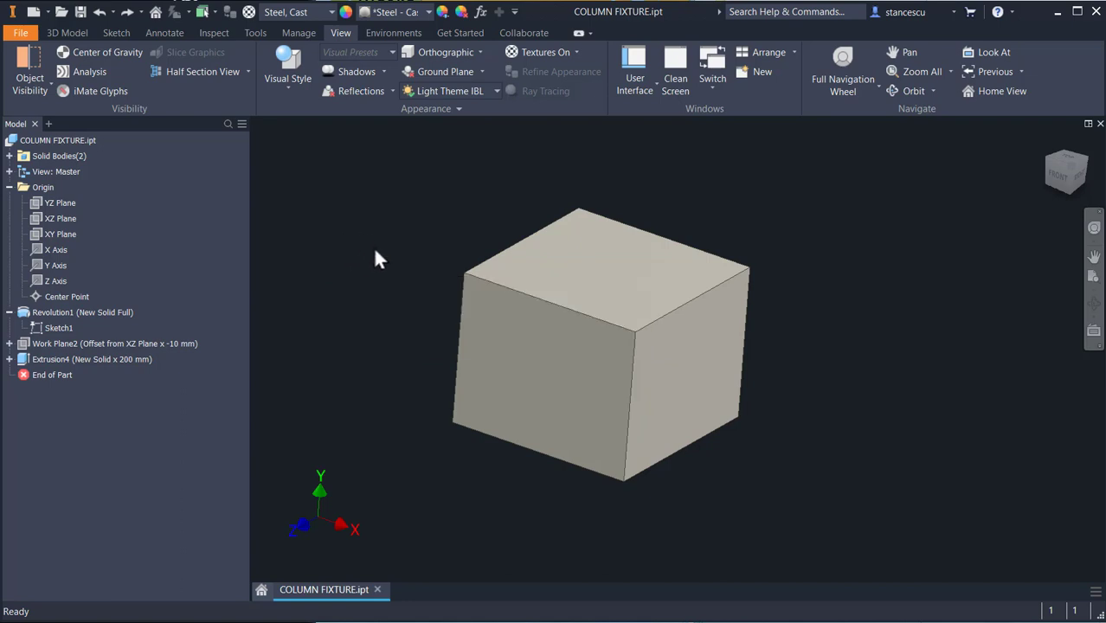
# Step: Set the body appearance of Solid2, the block, to Olive Green
pyautogui.press('F7')
pyautogui.press('F6')
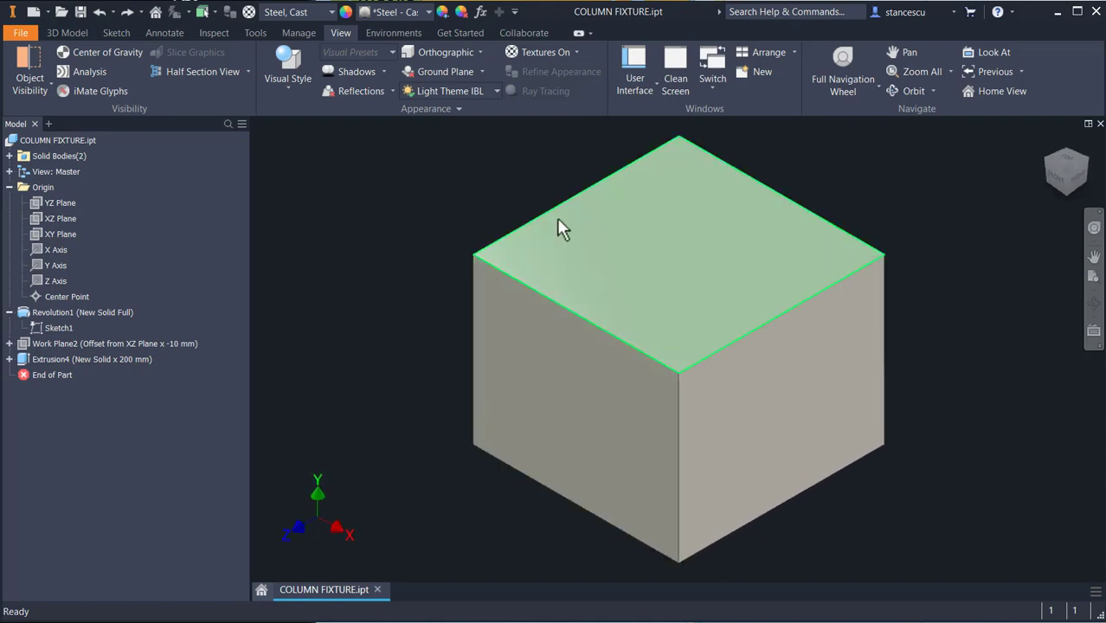
pyautogui.click(9, 156)
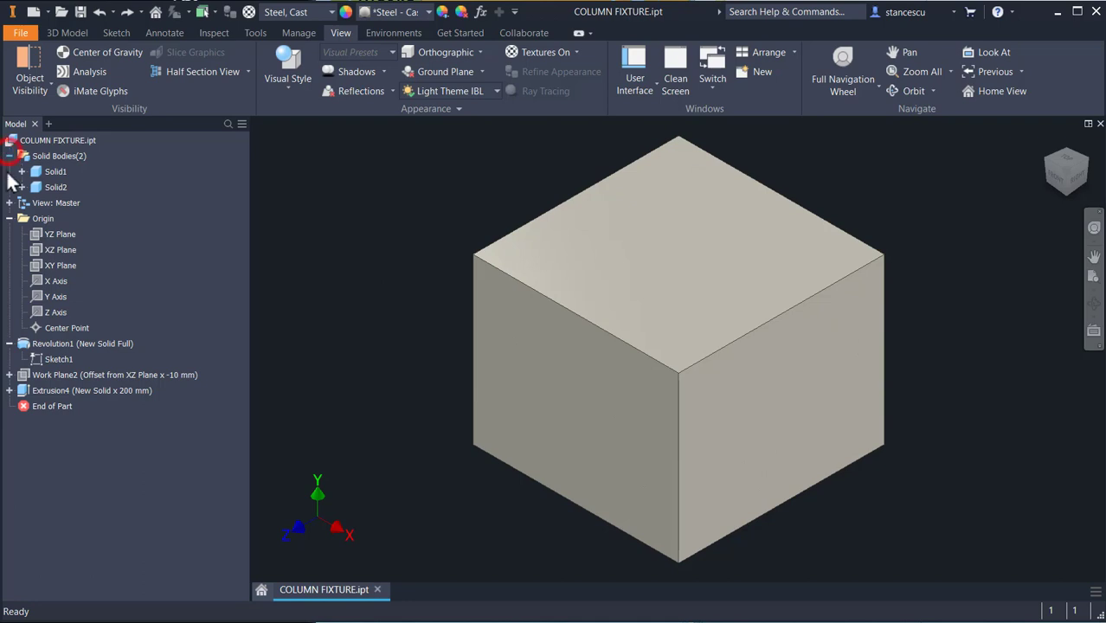
pyautogui.rightClick(55, 185)
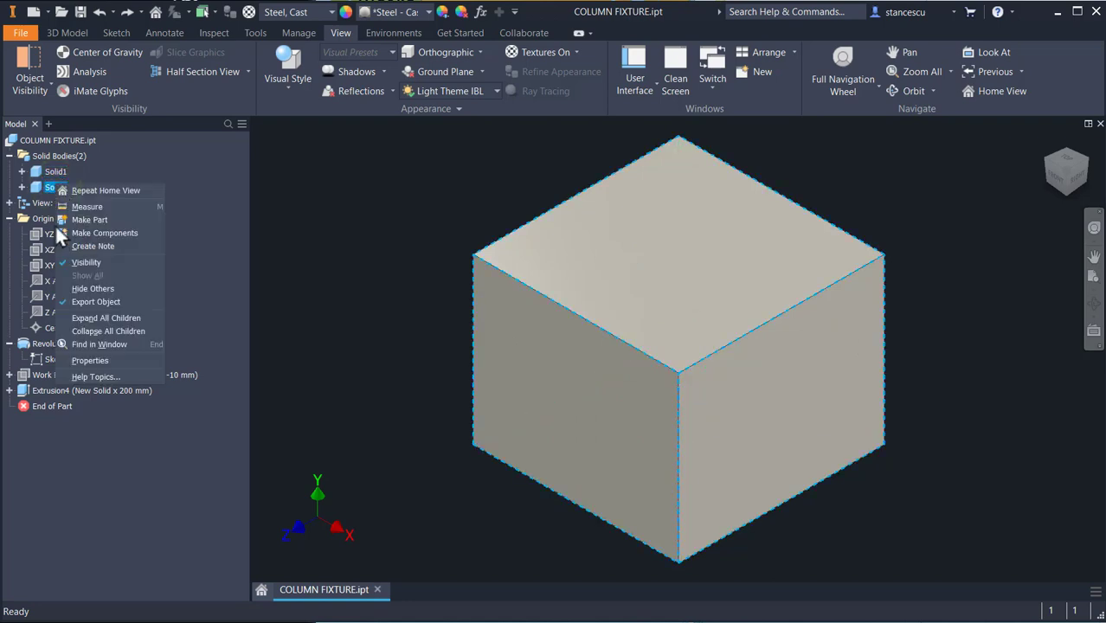
pyautogui.click(95, 361)
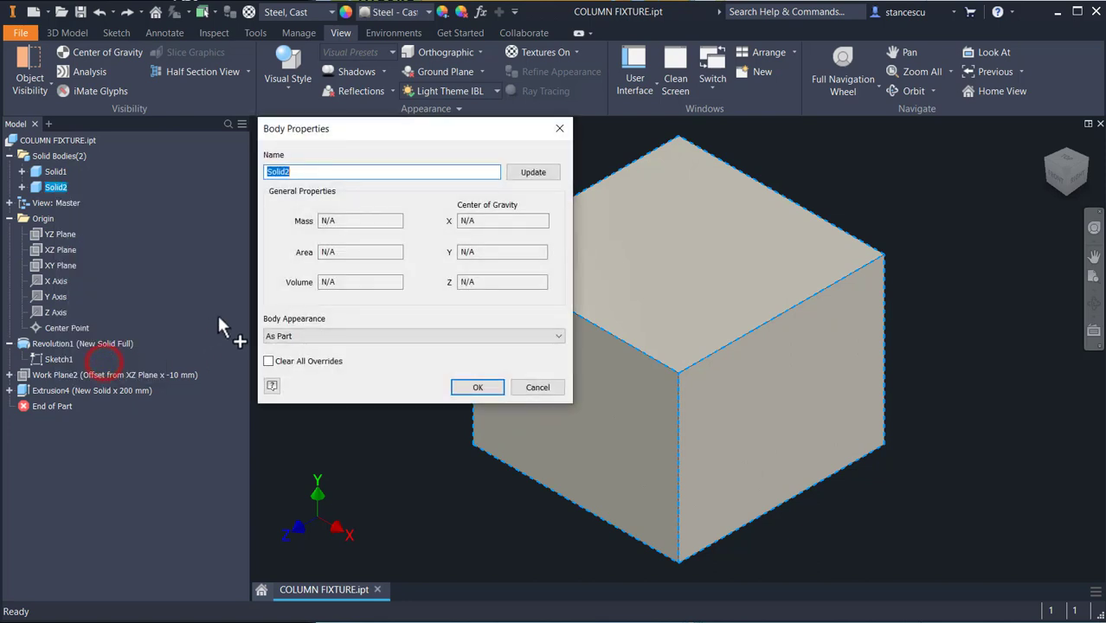
pyautogui.click(293, 337)
pyautogui.scroll(-6, 296, 343)
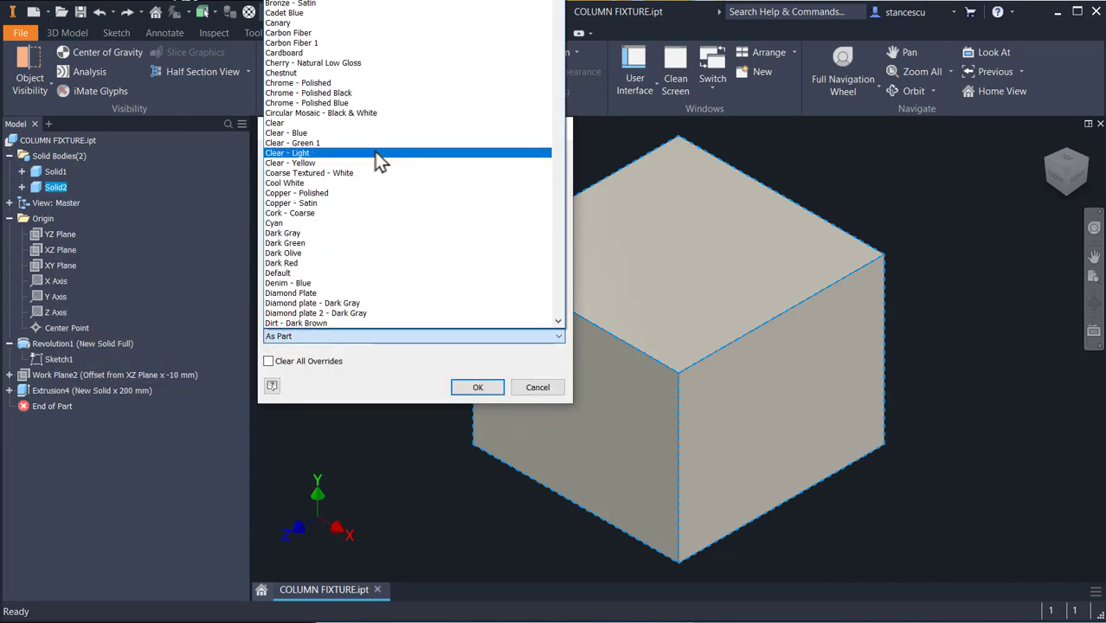
pyautogui.scroll(-1, 387, 141)
pyautogui.scroll(-20, 385, 141)
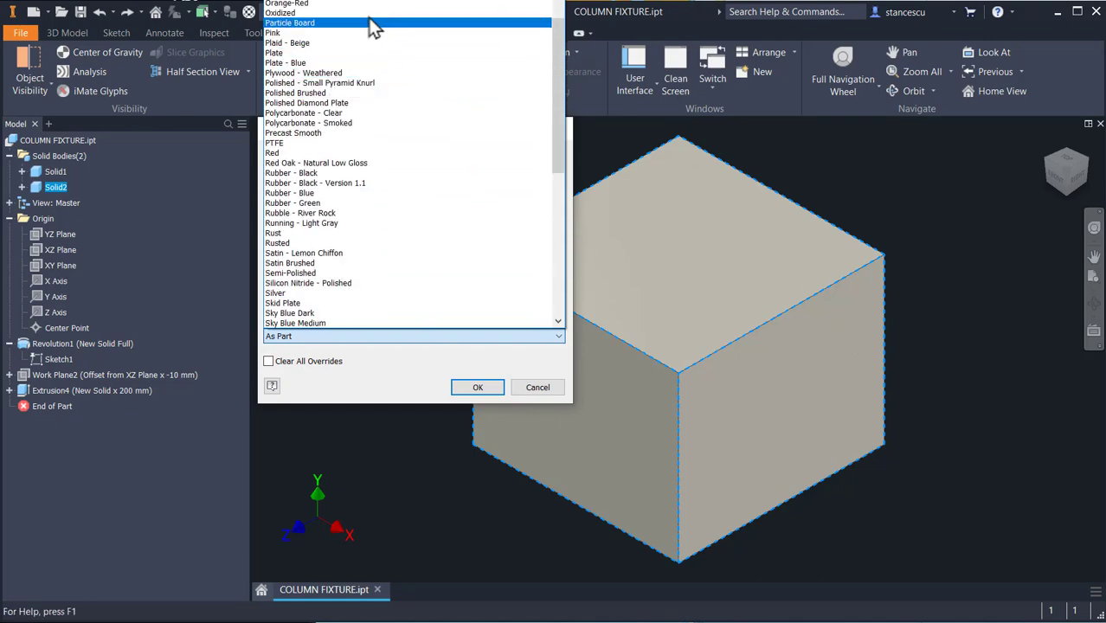
pyautogui.click(286, 4)
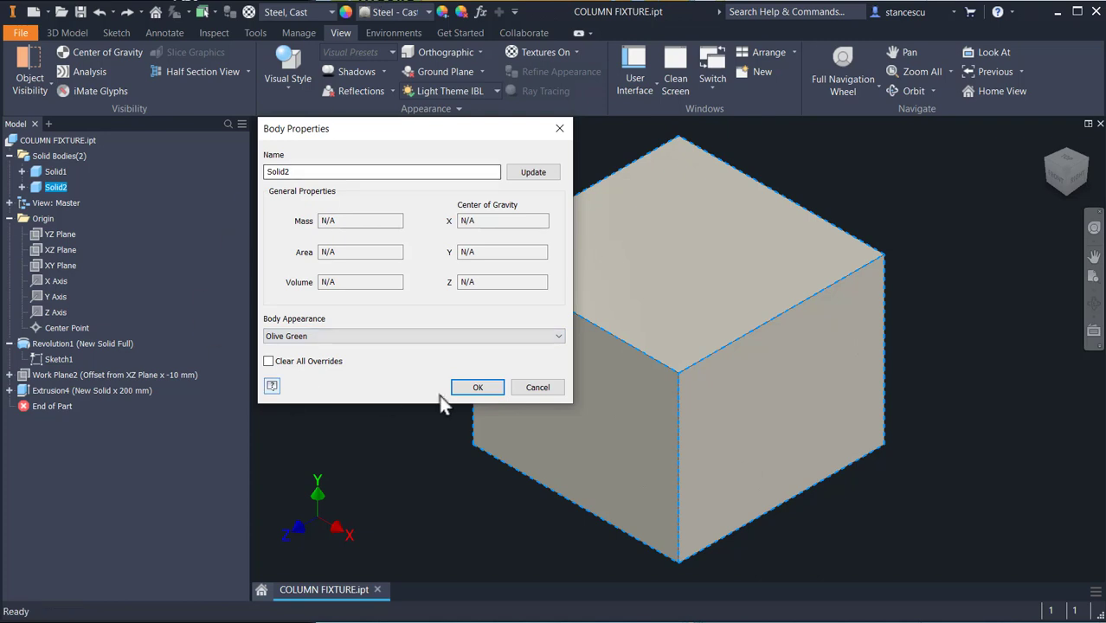
pyautogui.click(477, 388)
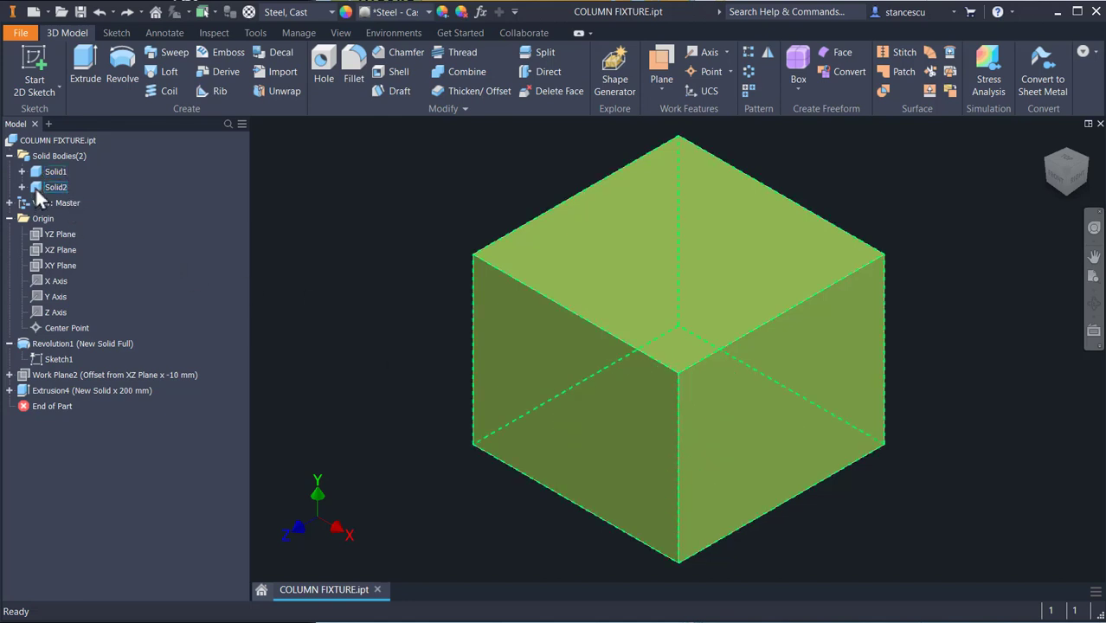
# Step: Combine the solids with a Cut, using the block as base body and the column fixture as tool body
pyautogui.click(462, 71)
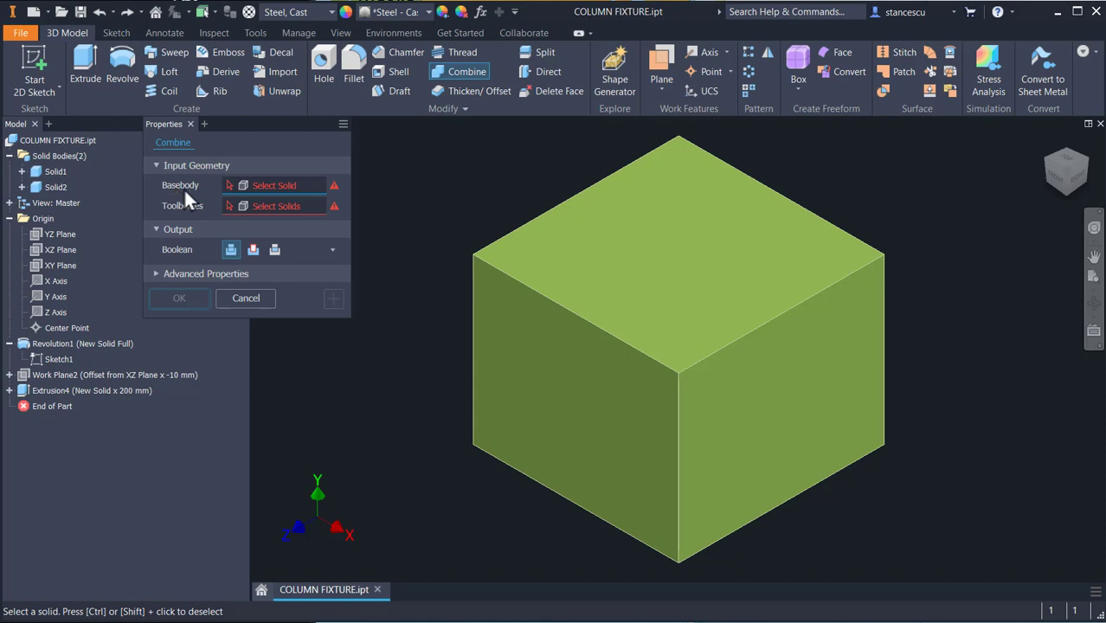
pyautogui.click(490, 284)
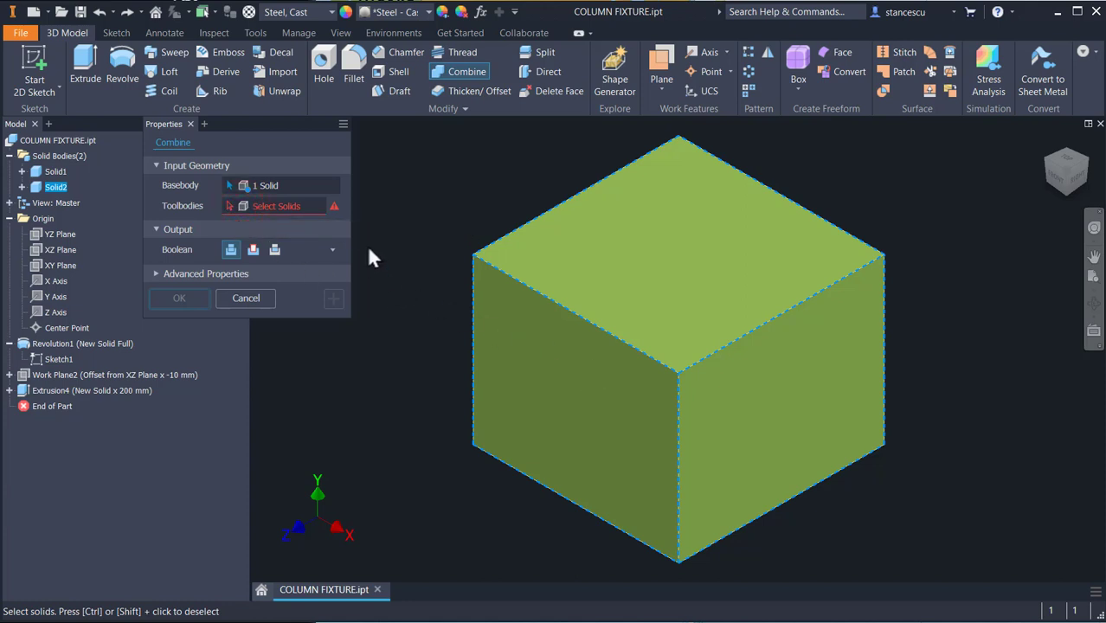
pyautogui.click(229, 207)
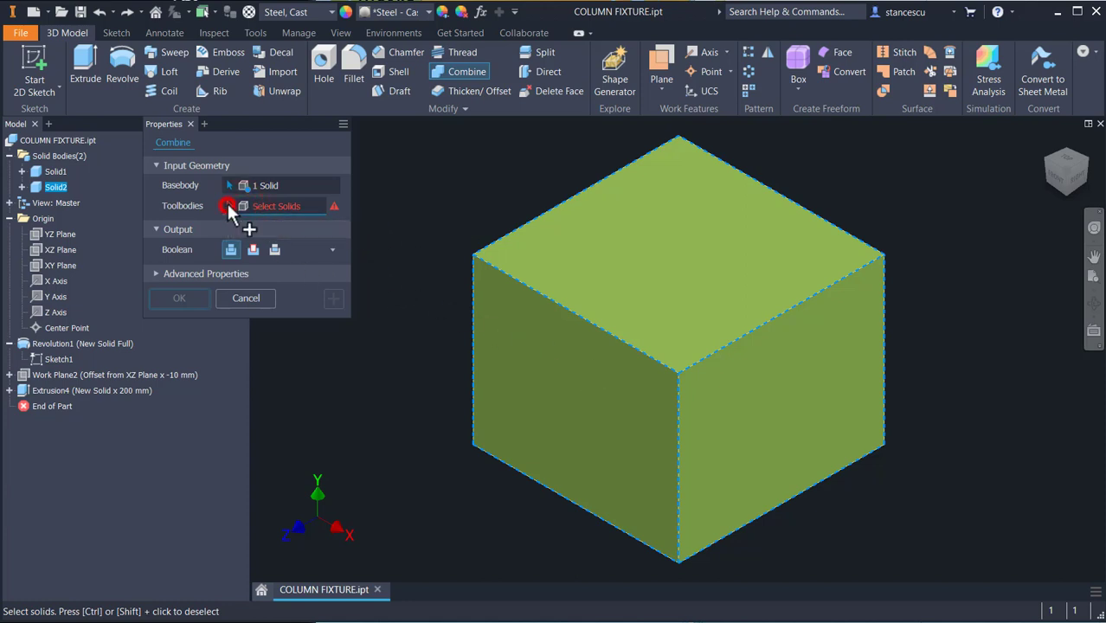
pyautogui.click(598, 379)
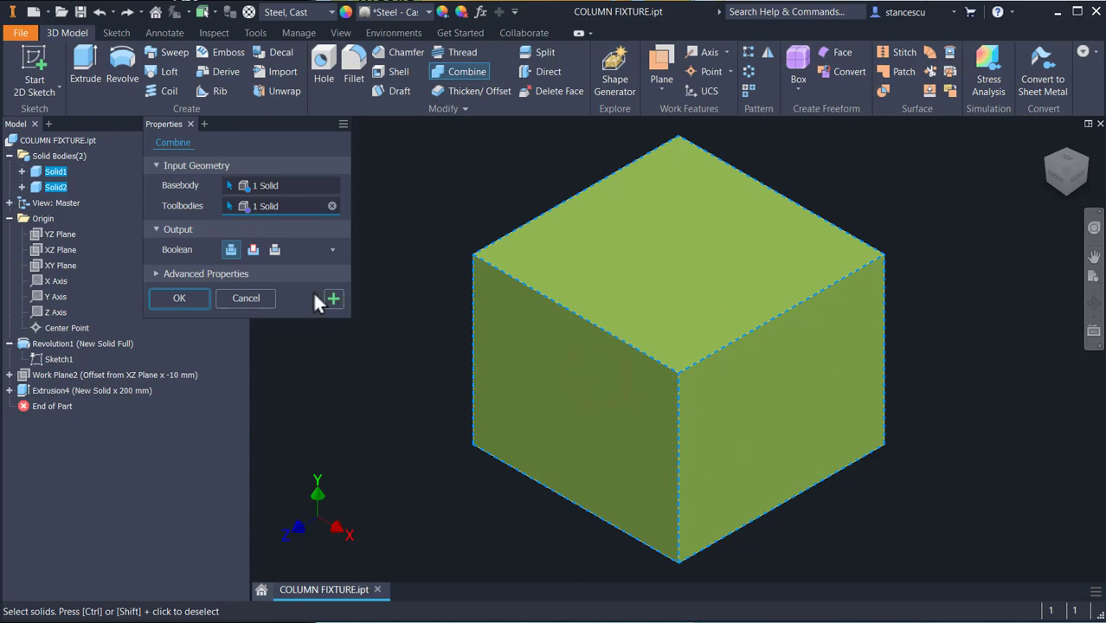
pyautogui.click(252, 252)
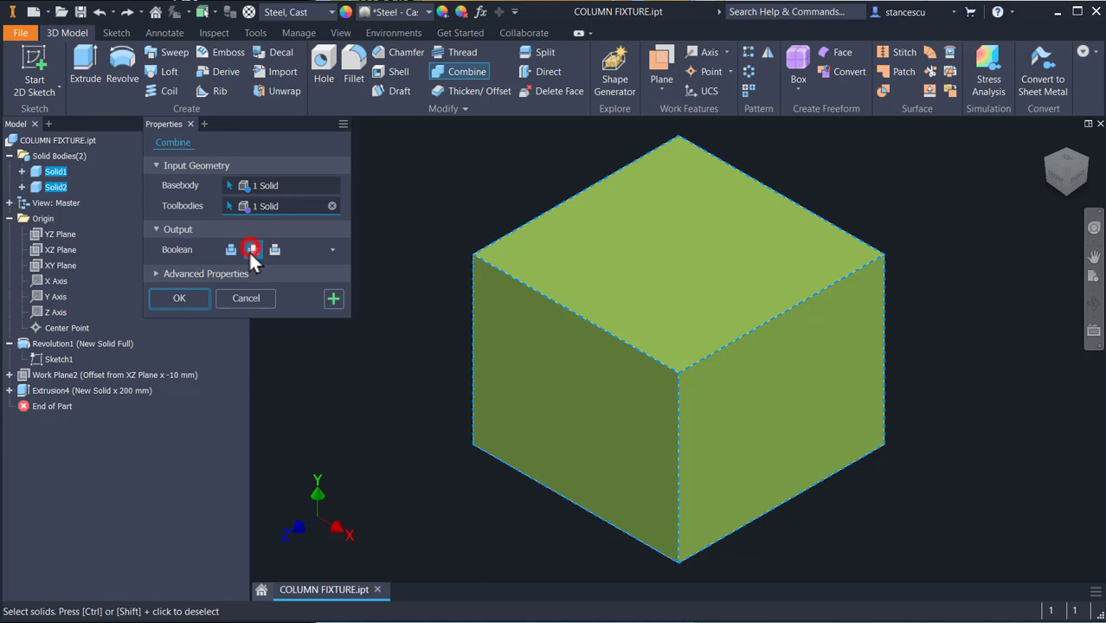
pyautogui.click(191, 297)
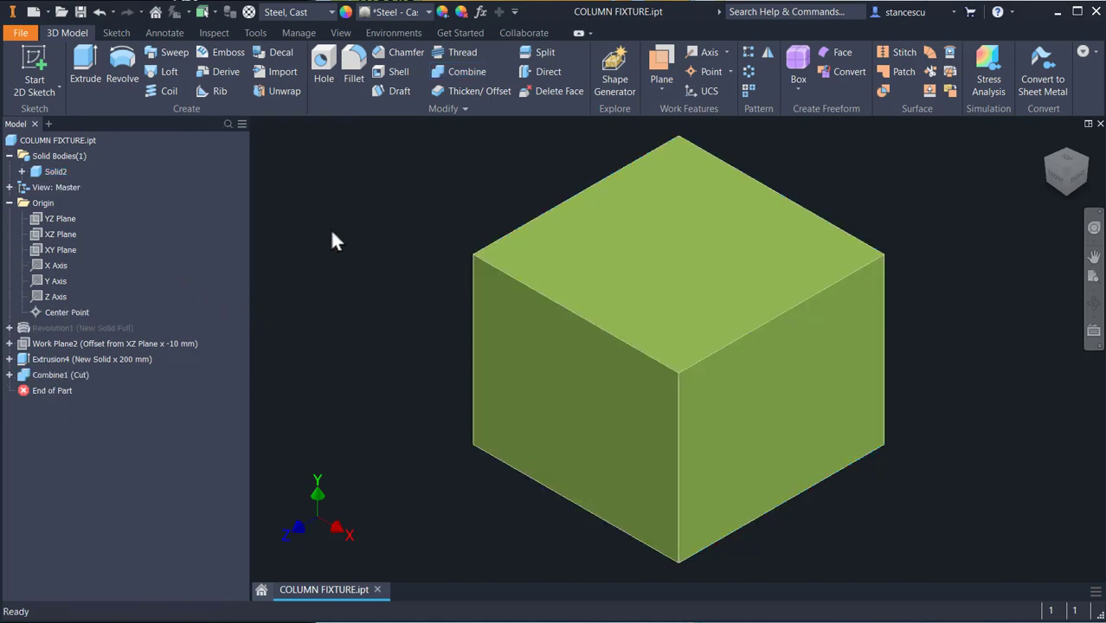
# Step: Examine the cavity cut in the block with a half section view parallel to its front face, and cancel the section
pyautogui.click(340, 33)
pyautogui.click(191, 75)
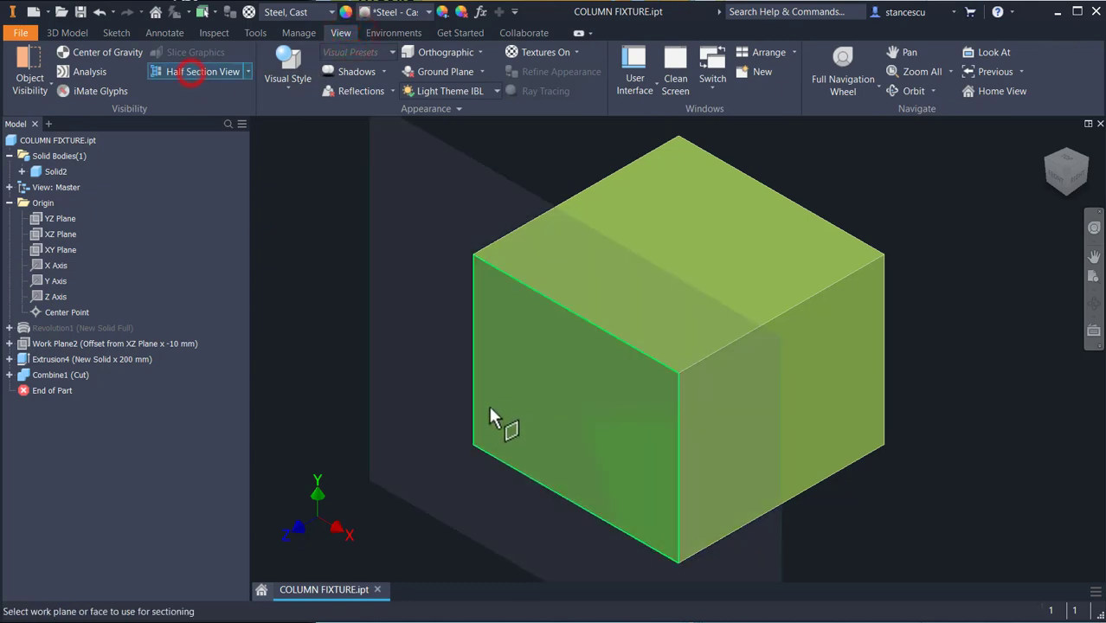
pyautogui.click(513, 402)
pyautogui.moveTo(583, 361); pyautogui.dragTo(312, 371)
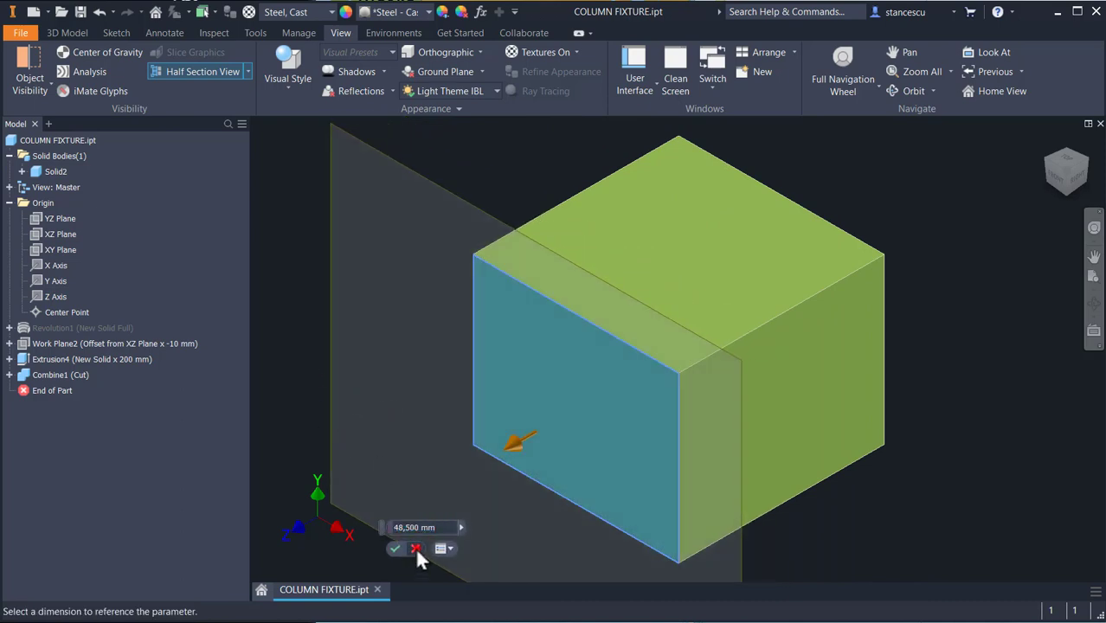
pyautogui.click(415, 549)
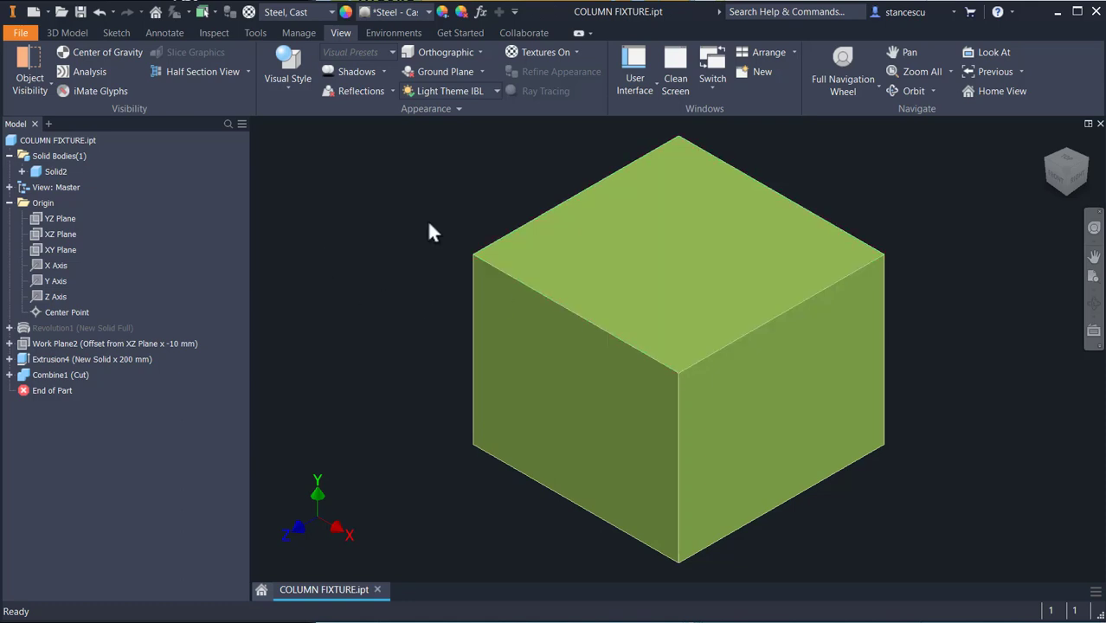
# Step: Roll the model back by placing the End of Part marker directly after Revolution1
pyautogui.rightClick(23, 333)
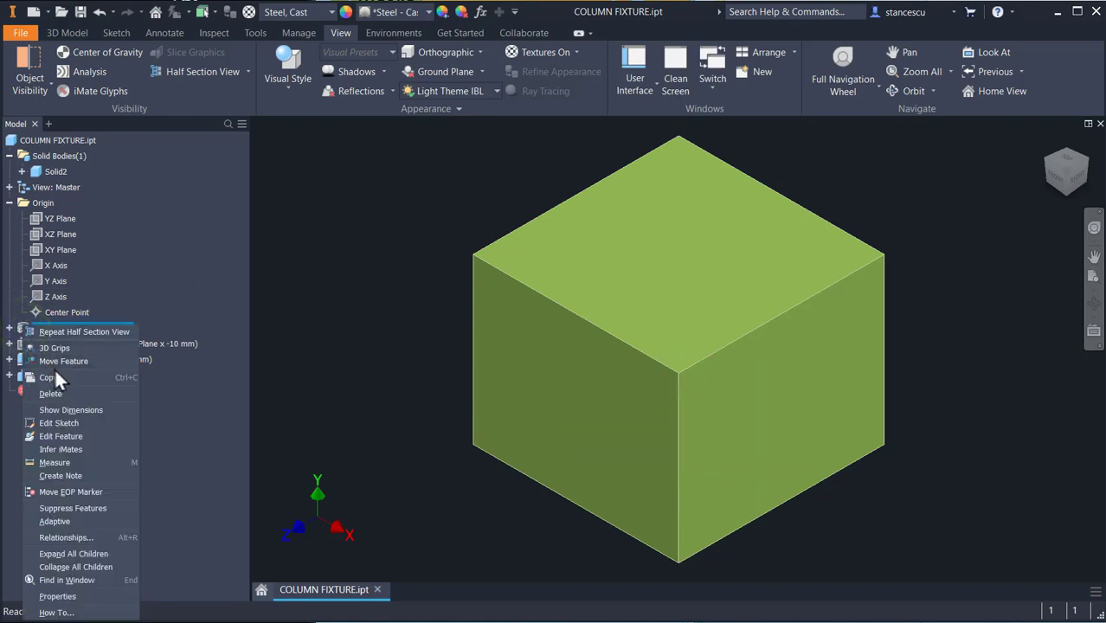
pyautogui.click(77, 491)
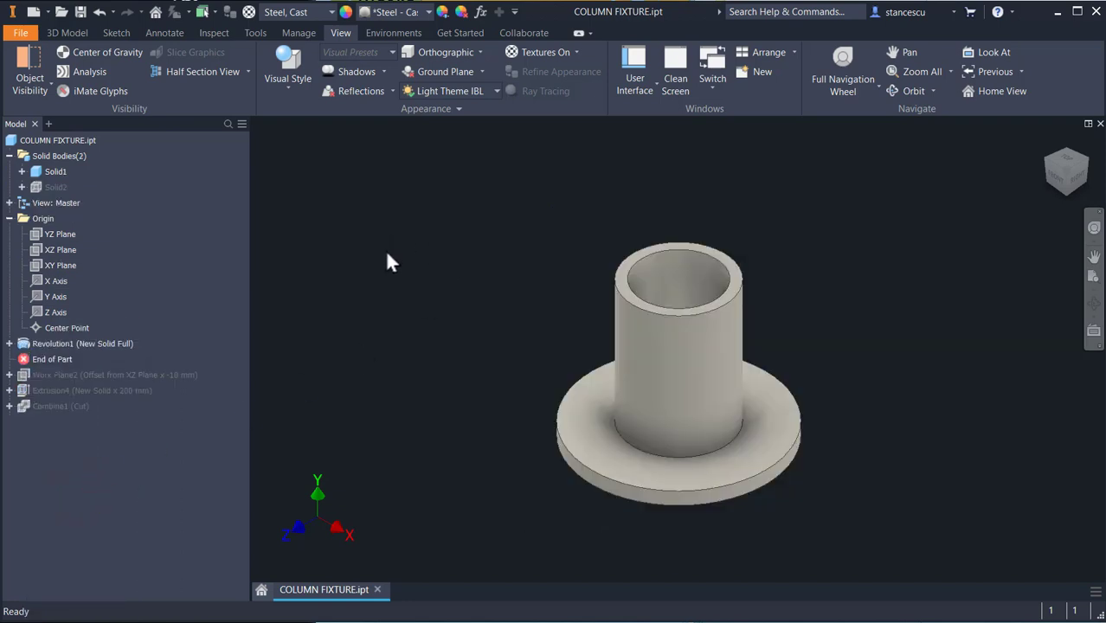
# Step: Measure the diameter of the column fixture's inner bore
pyautogui.press('m')
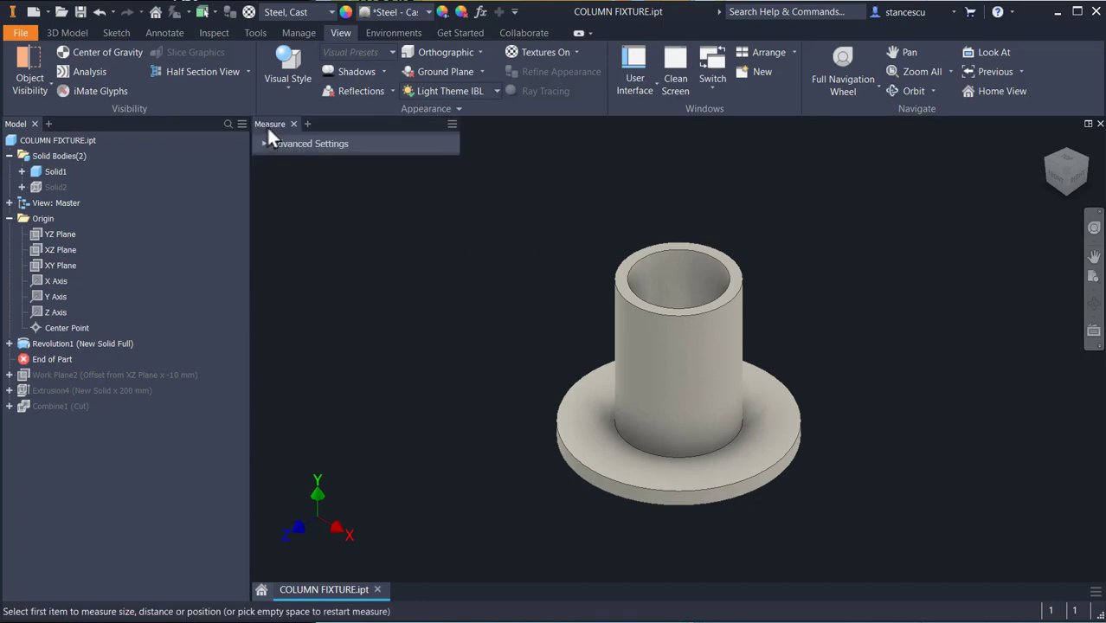
pyautogui.click(663, 279)
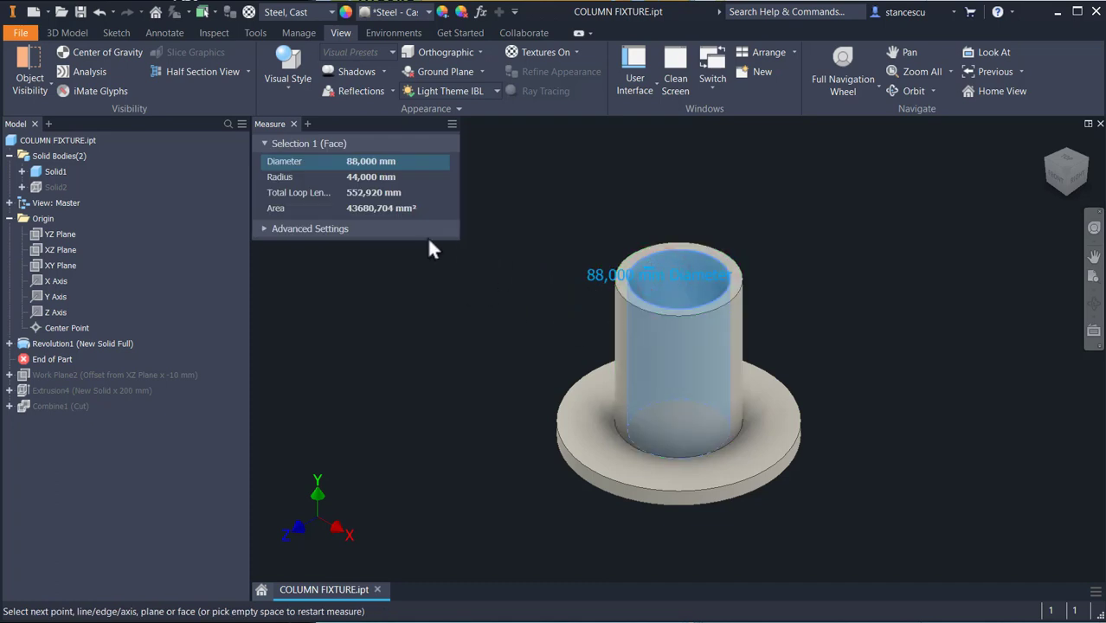
pyautogui.press('Escape')
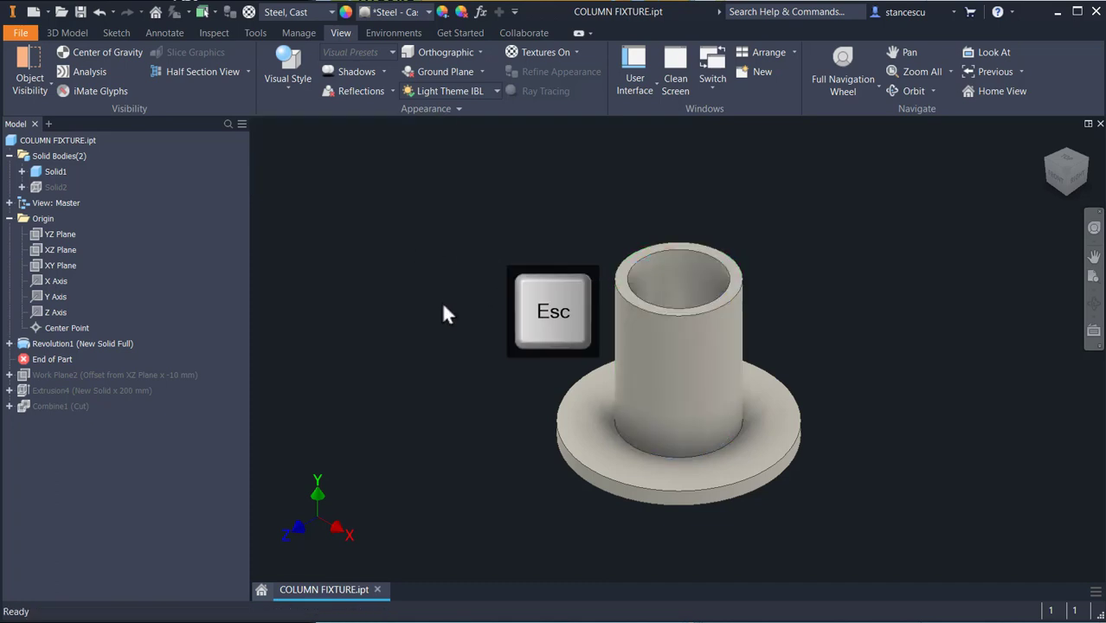
# Step: Roll the model forward by moving the End of Part marker to the end of the feature history
pyautogui.rightClick(23, 359)
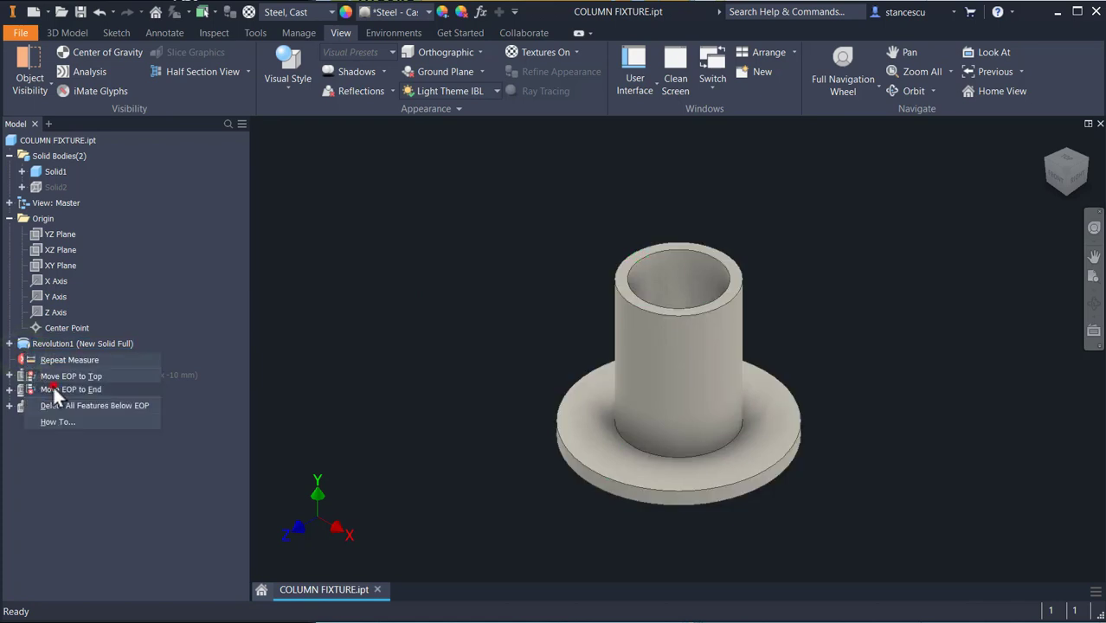
pyautogui.click(53, 387)
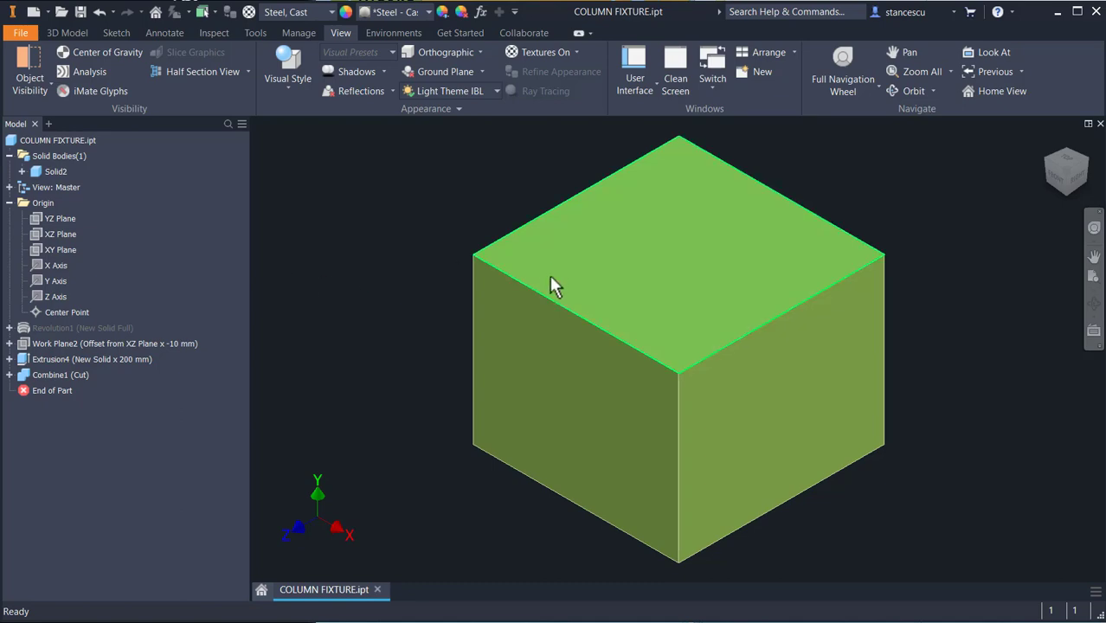
# Step: Sketch an 88 mm diameter circle centred on the origin on the block's top face, and finish the sketch
pyautogui.click(661, 283)
pyautogui.click(758, 275)
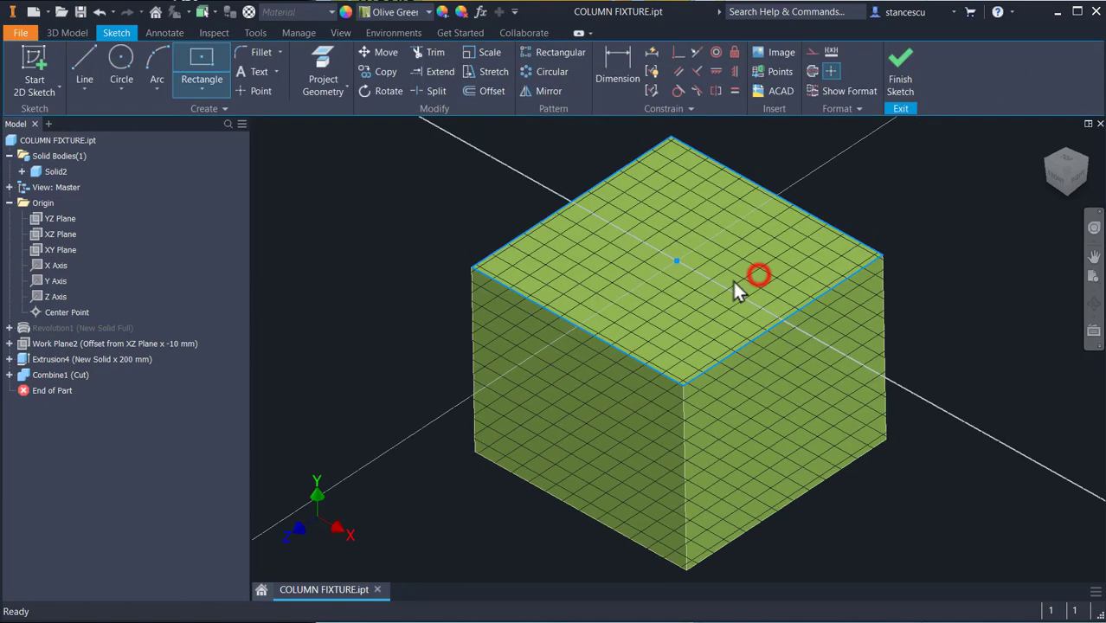
pyautogui.click(129, 56)
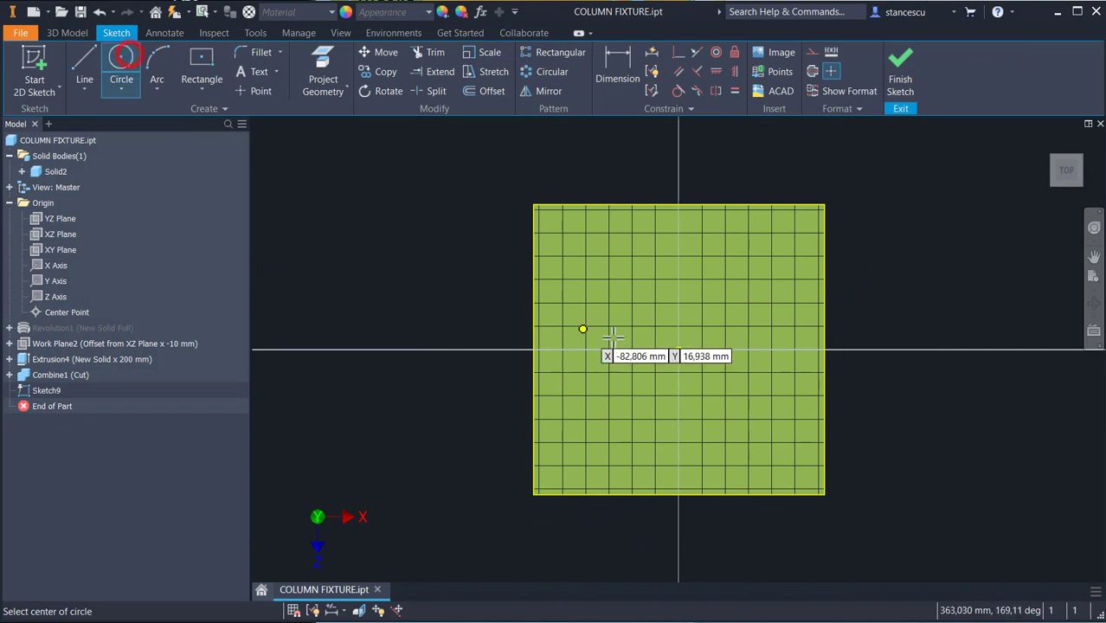
pyautogui.click(679, 349)
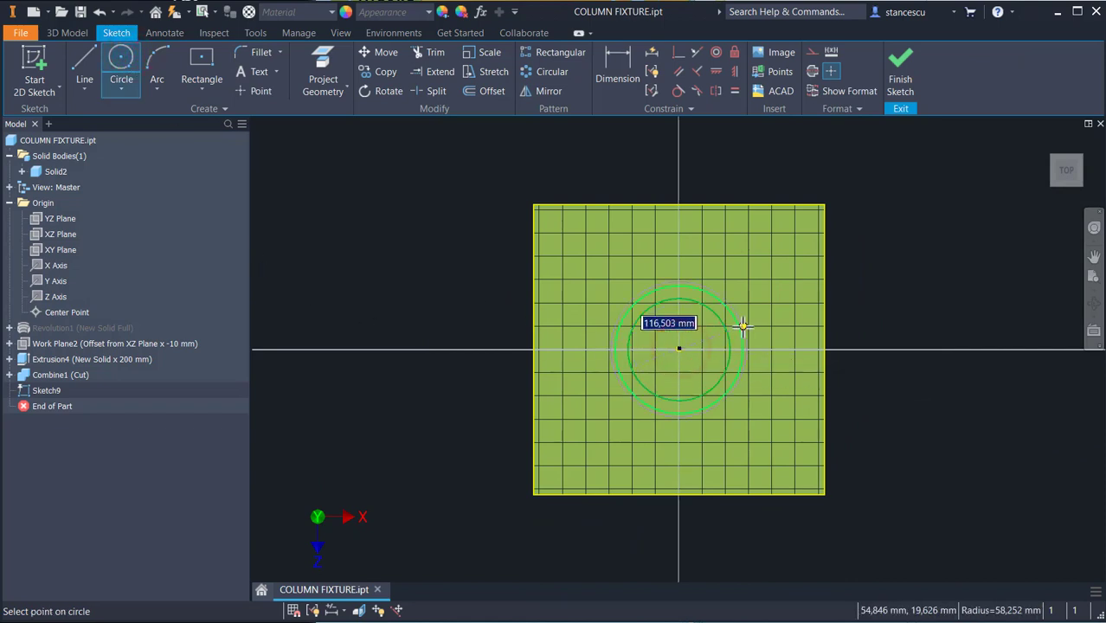
pyautogui.write('88')
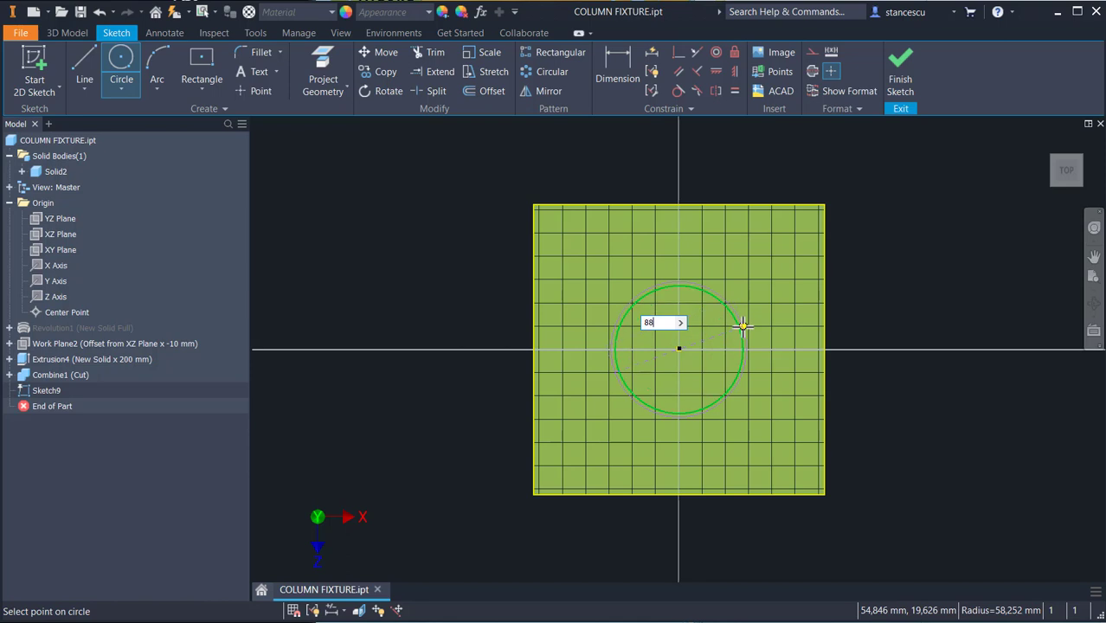
pyautogui.press('Return')
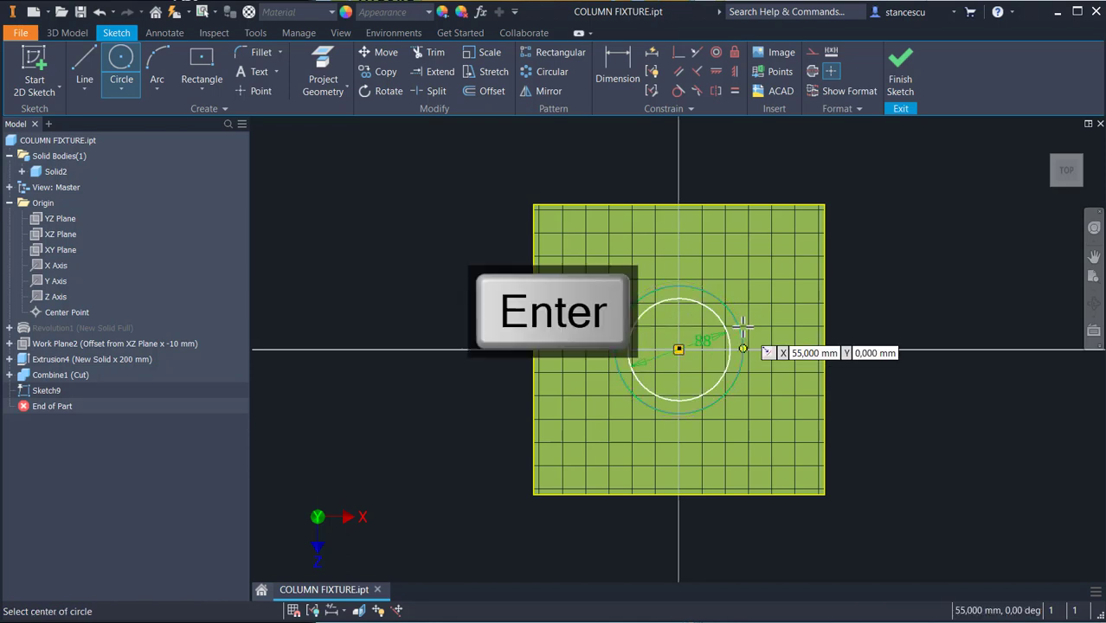
pyautogui.click(898, 84)
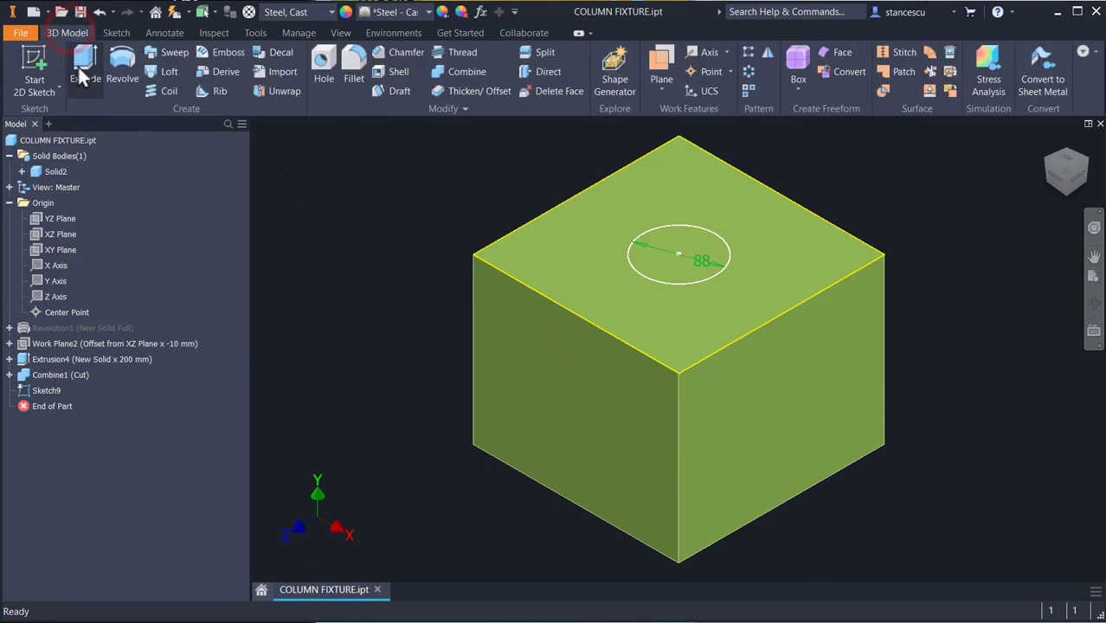
# Step: Extrude the 88 mm circle as a surface from the block's top face to its bottom face
pyautogui.click(77, 65)
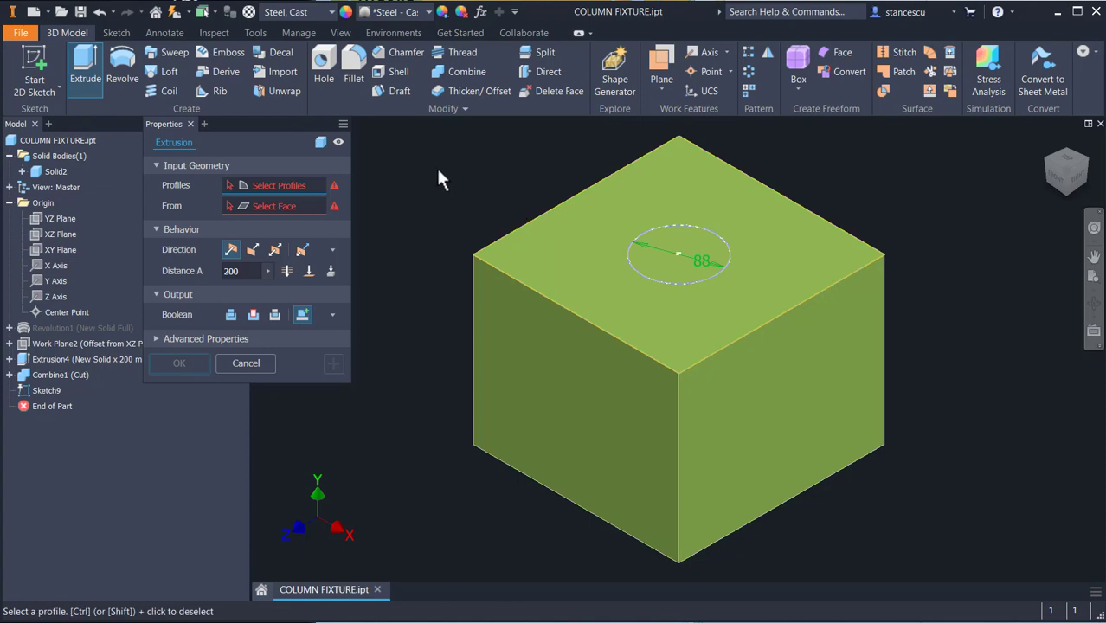
pyautogui.click(321, 145)
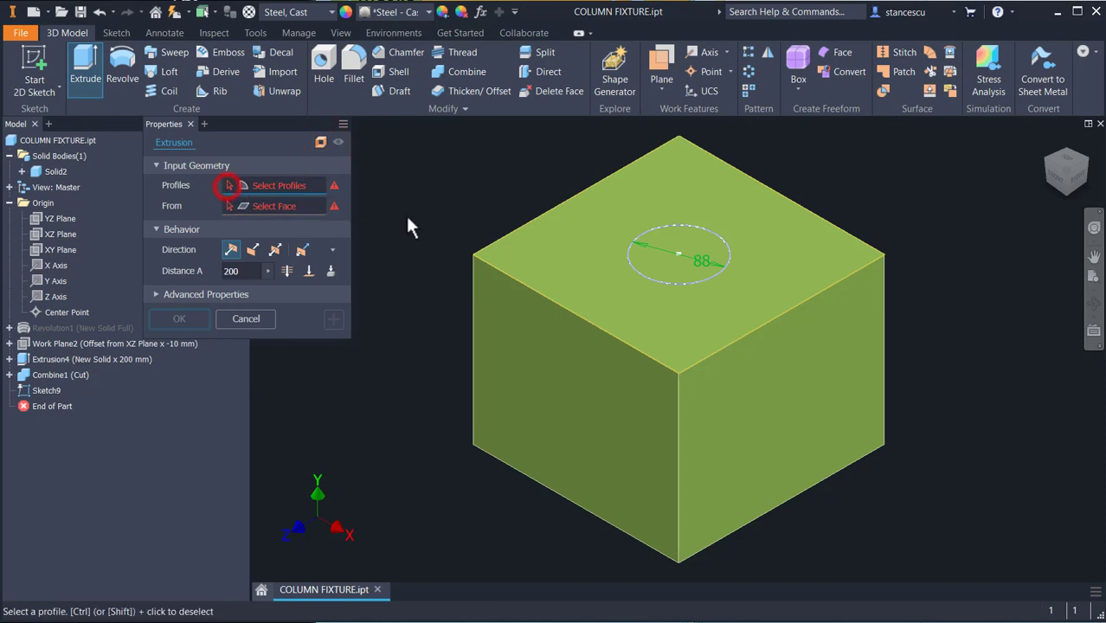
pyautogui.click(636, 271)
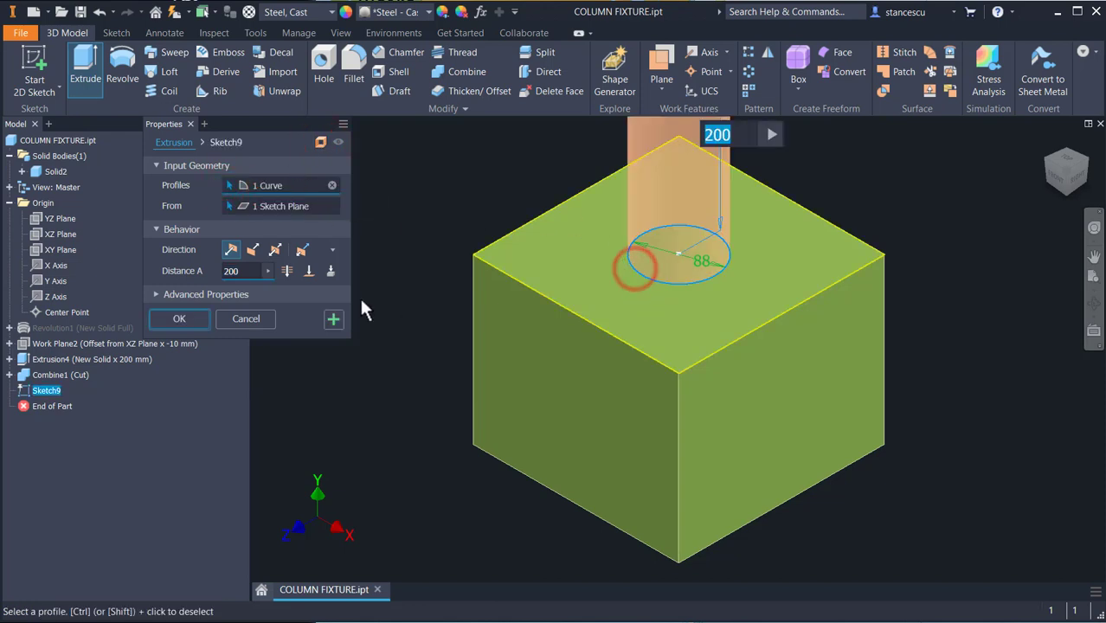
pyautogui.click(309, 270)
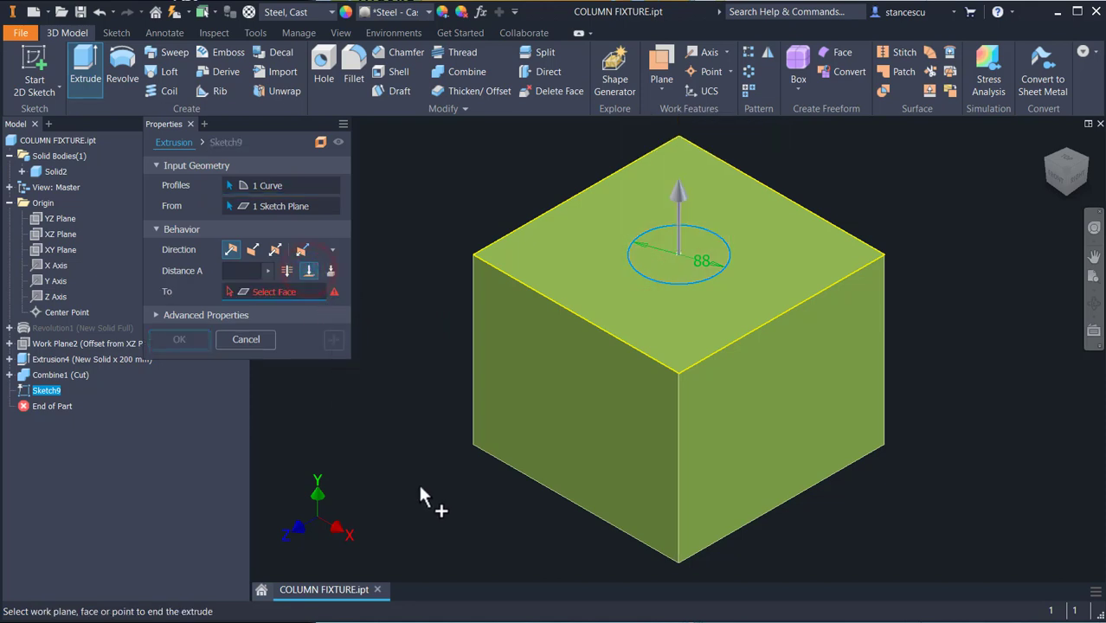
pyautogui.keyDown('shift'); pyautogui.moveTo(420, 484); pyautogui.dragTo(428, 447, button='middle'); pyautogui.keyUp('shift')
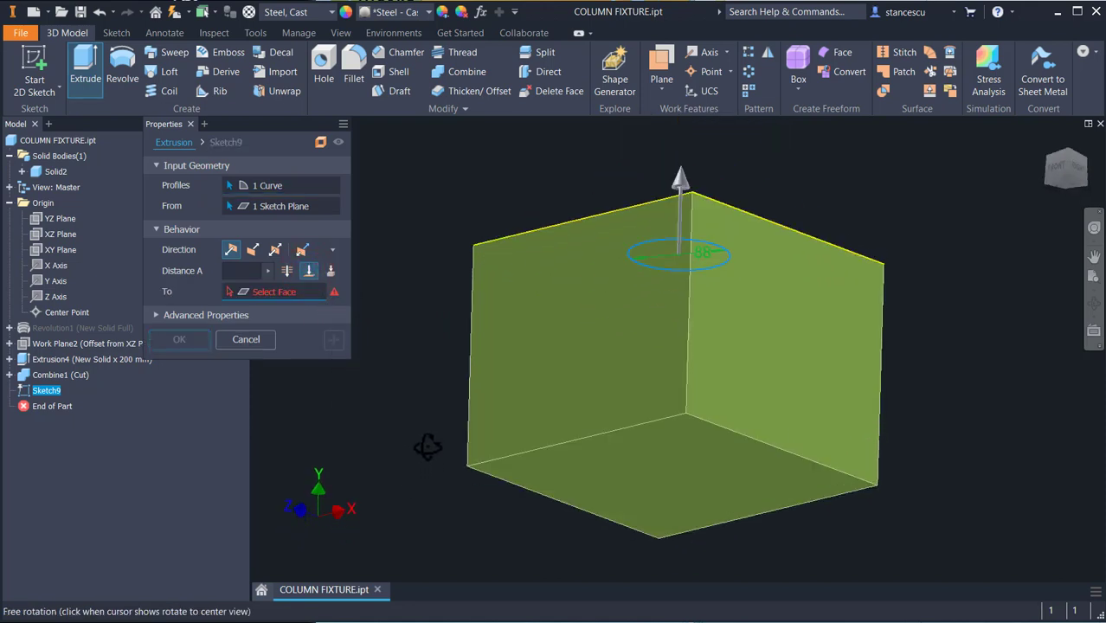
pyautogui.click(555, 460)
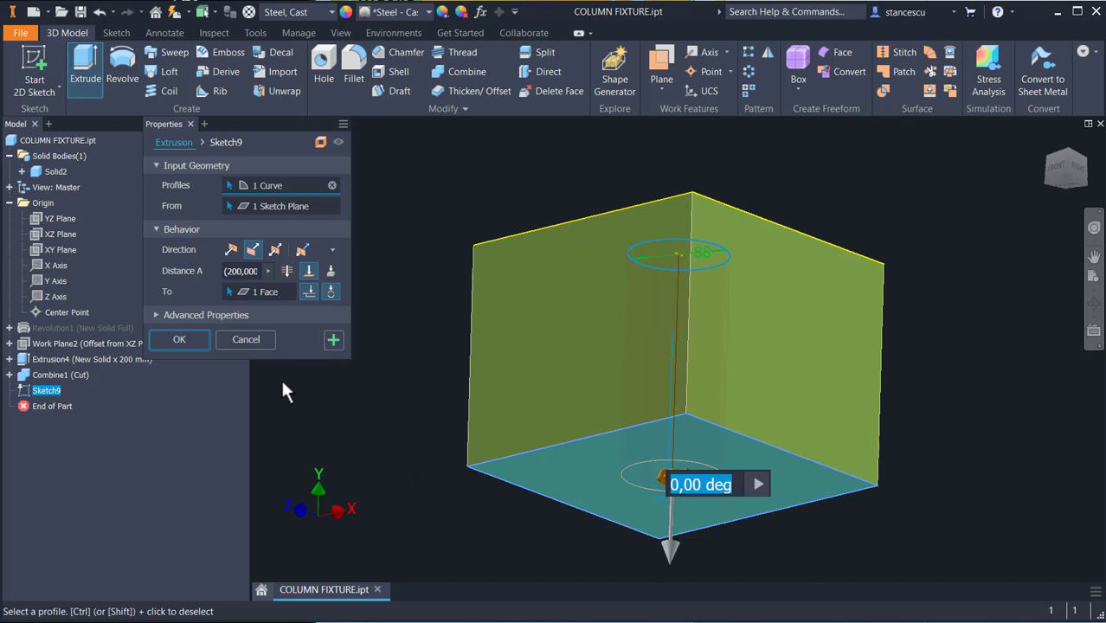
pyautogui.click(202, 339)
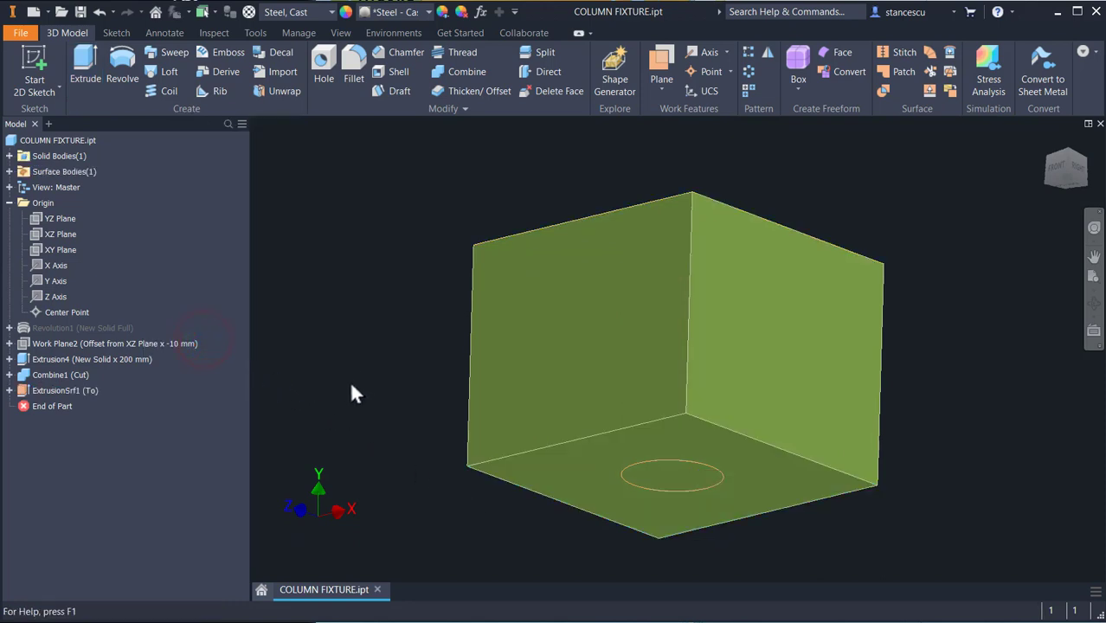
pyautogui.press('F6')
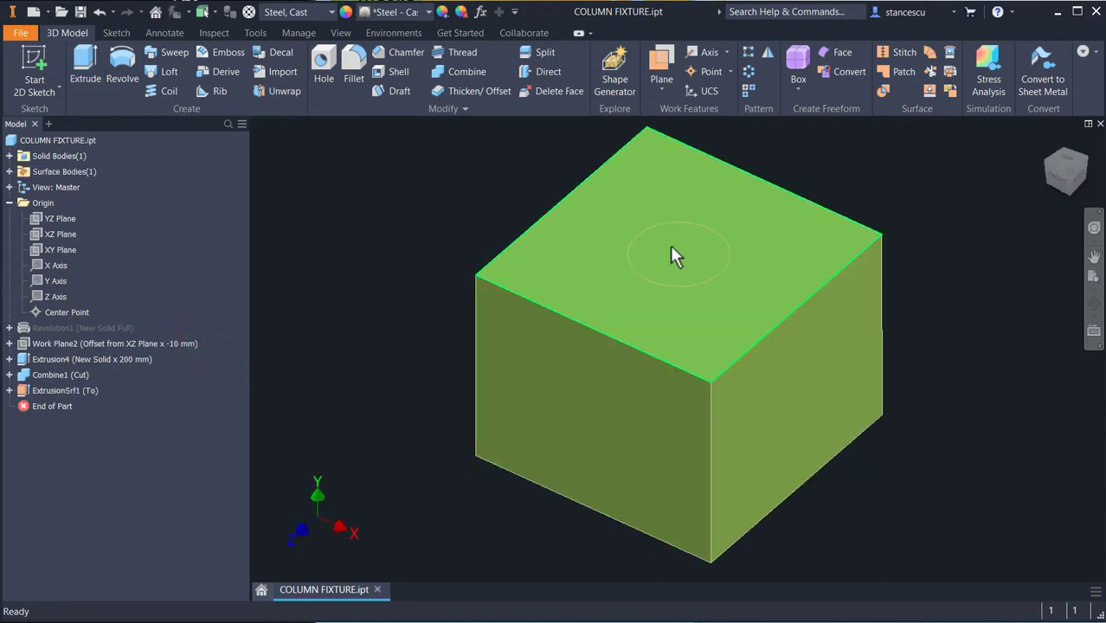
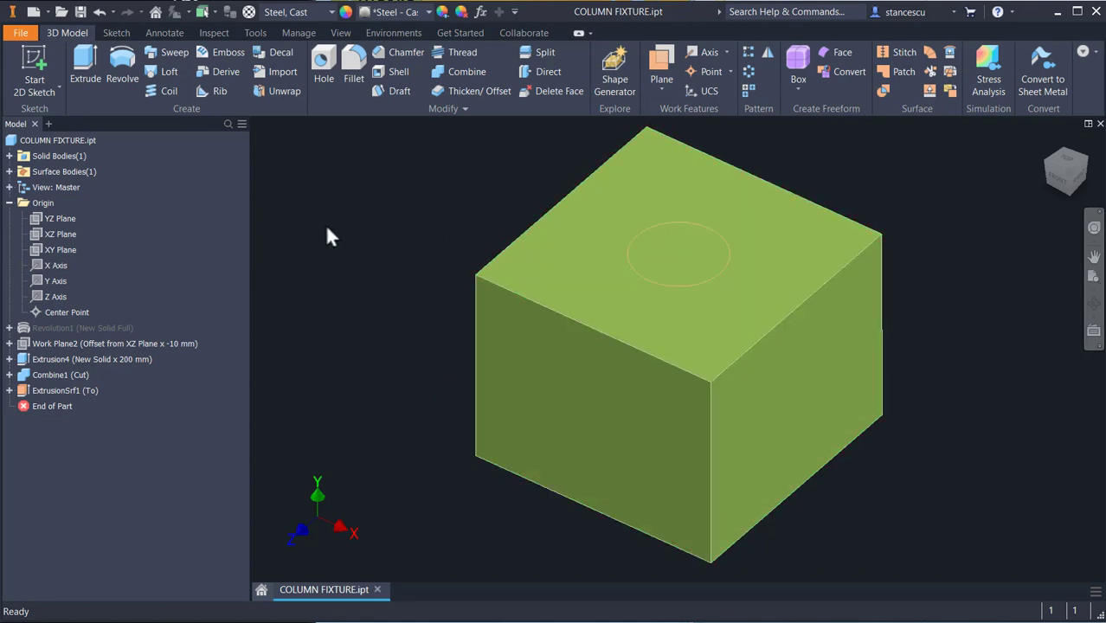
# Step: Split the block solid with the extruded cylindrical surface, keeping both sides
pyautogui.click(541, 52)
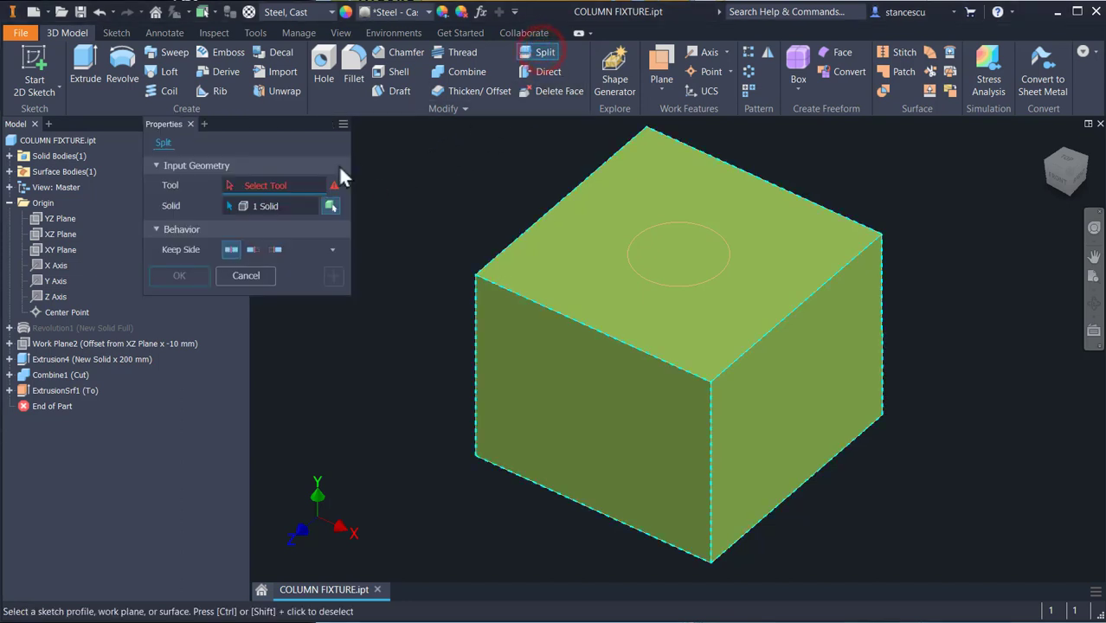
pyautogui.click(641, 244)
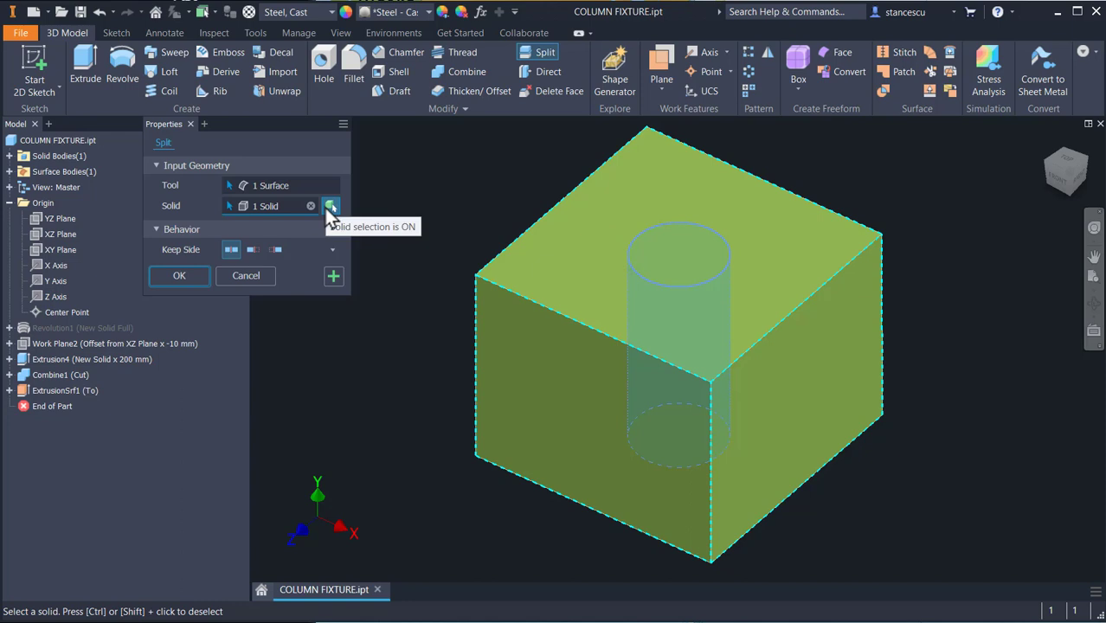
pyautogui.click(329, 206)
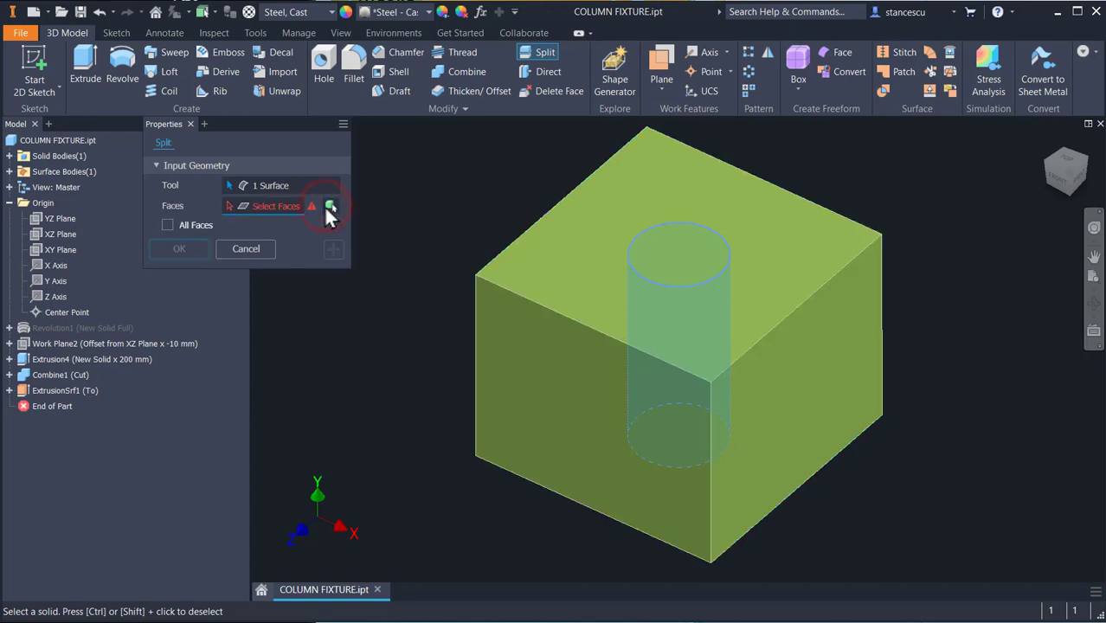
pyautogui.click(330, 206)
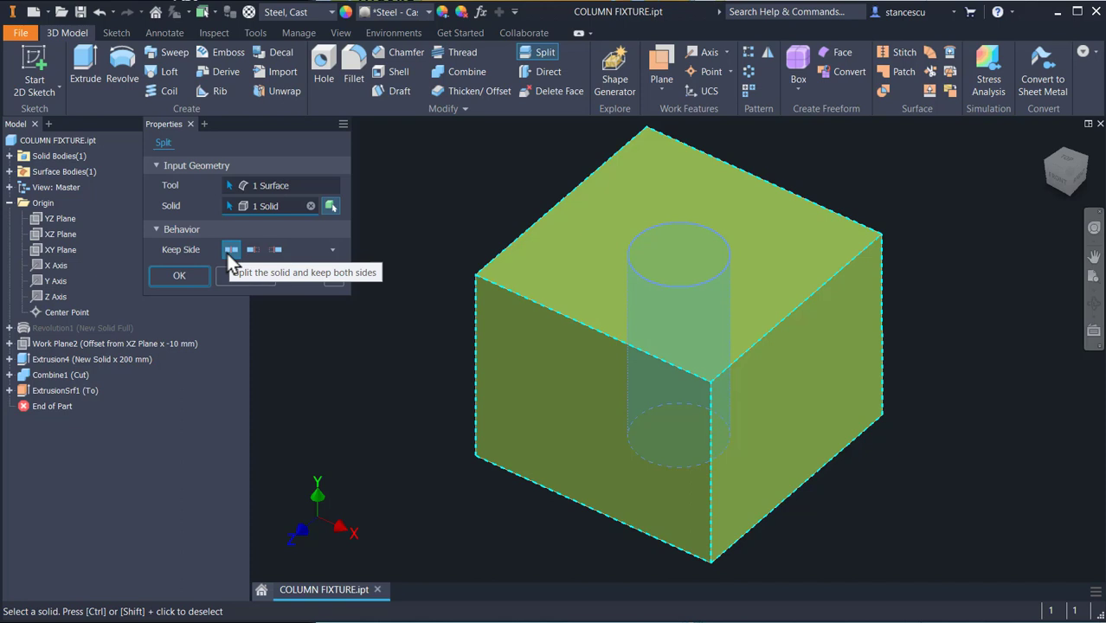
pyautogui.click(230, 251)
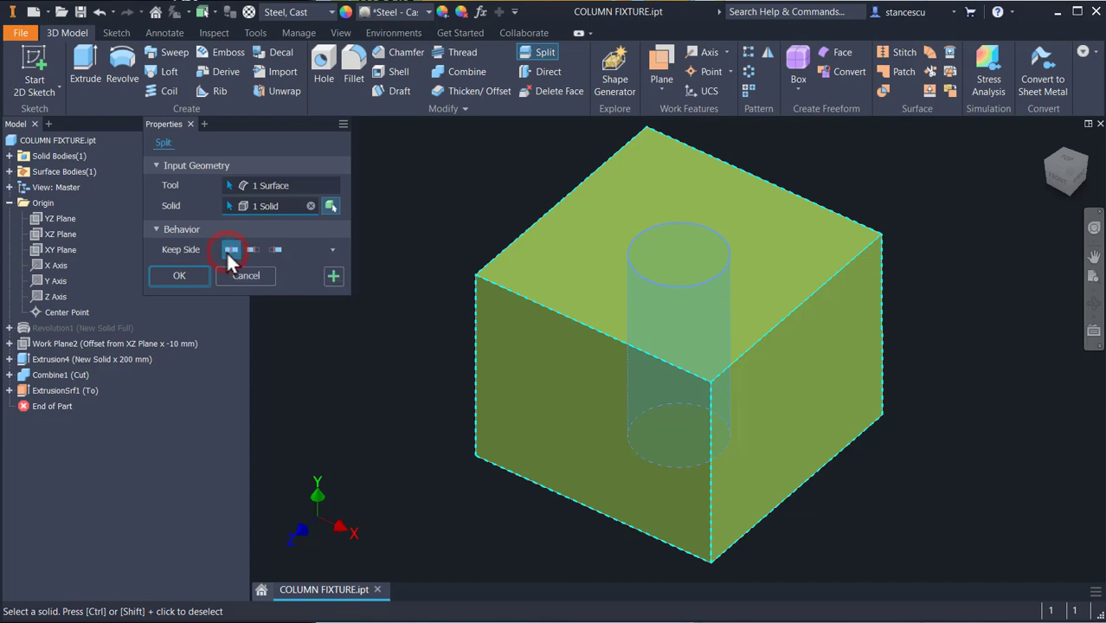
pyautogui.click(188, 275)
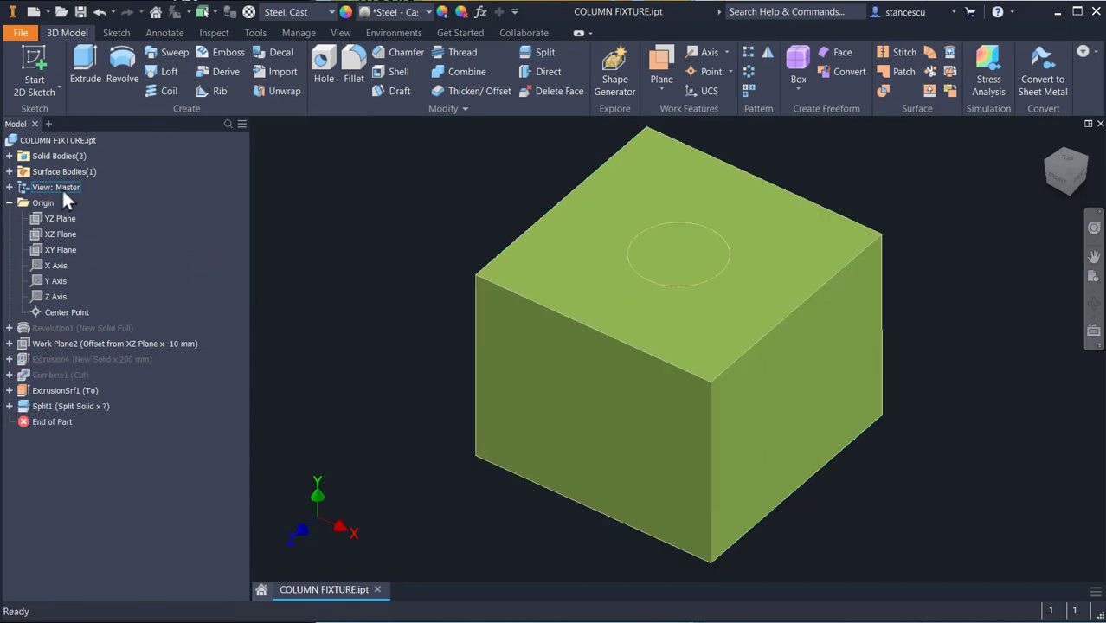
# Step: Set the body appearance of Solid4, the cylindrical core split from the block, to Red
pyautogui.click(10, 157)
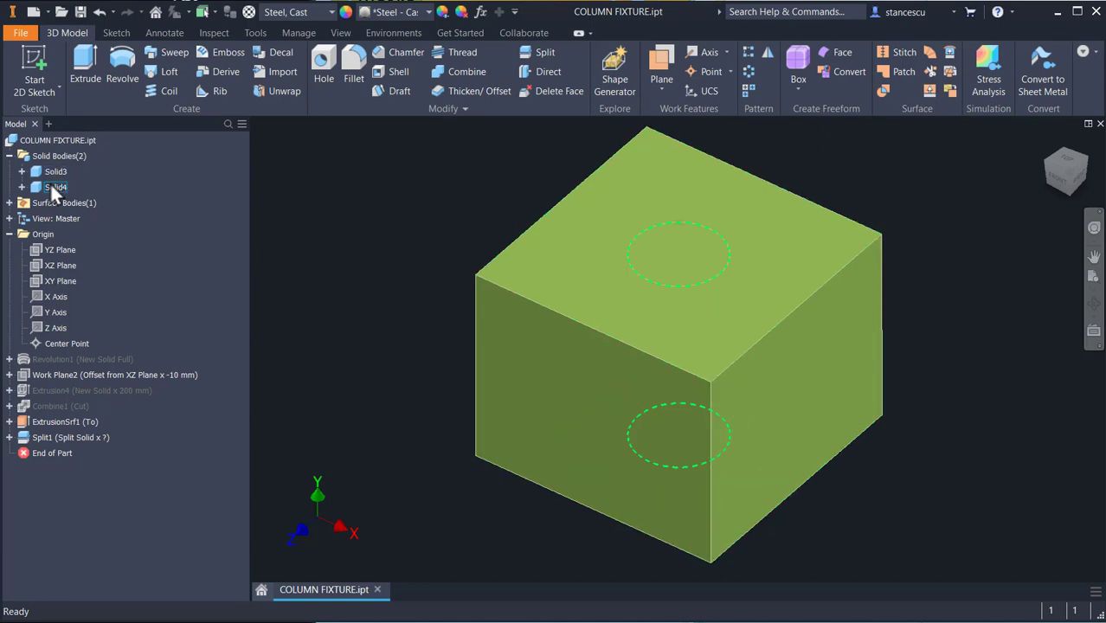
pyautogui.rightClick(38, 188)
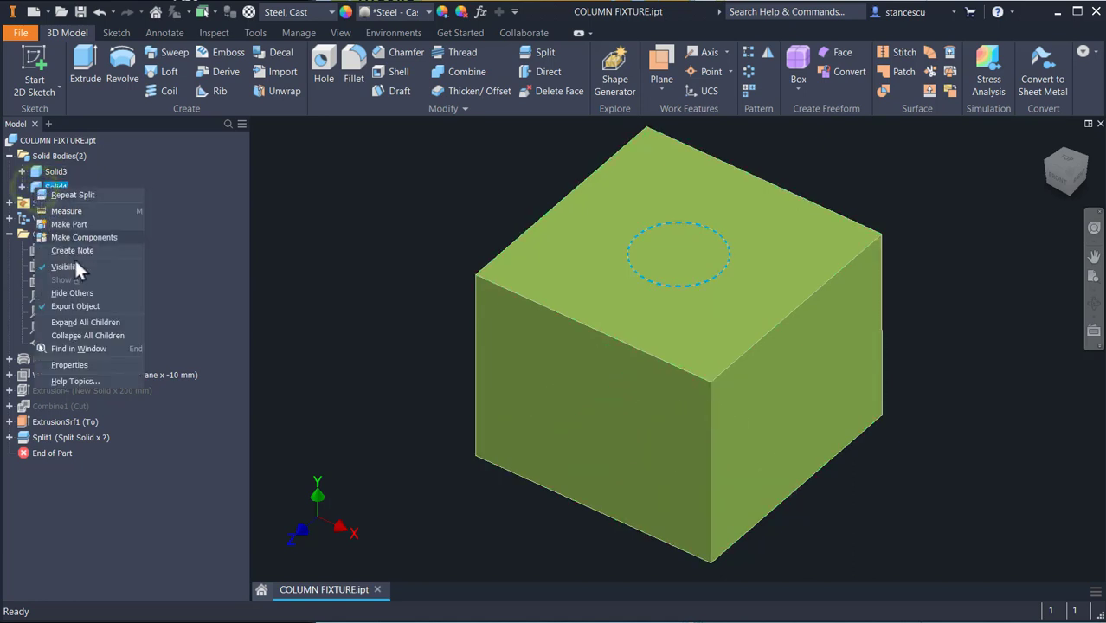
pyautogui.click(76, 365)
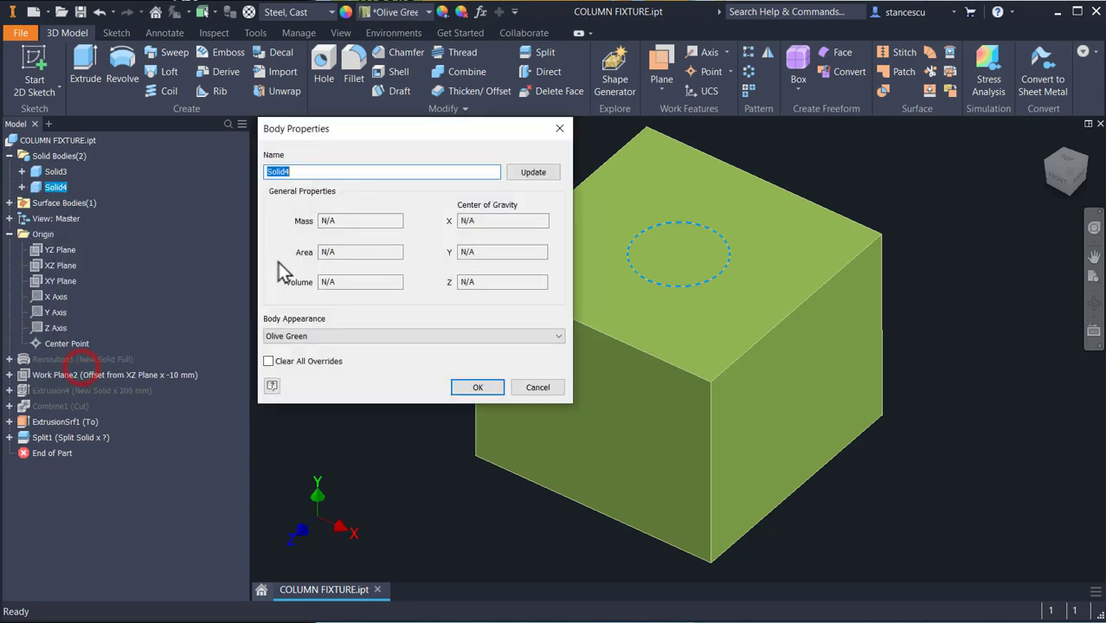
pyautogui.click(279, 339)
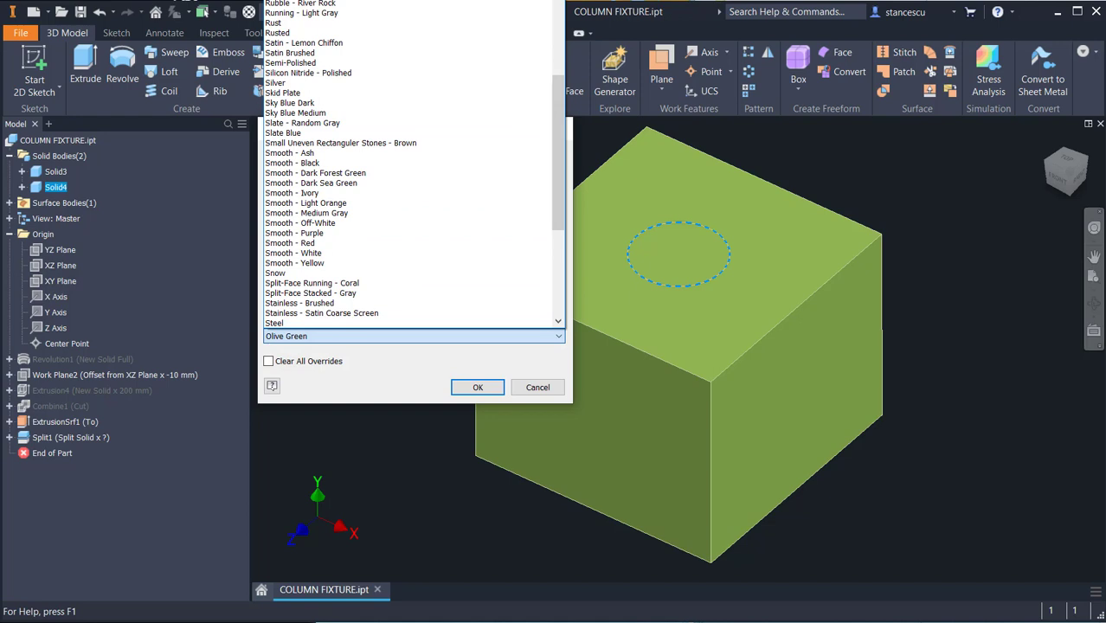
pyautogui.write('red')
pyautogui.press('Return')
pyautogui.click(475, 389)
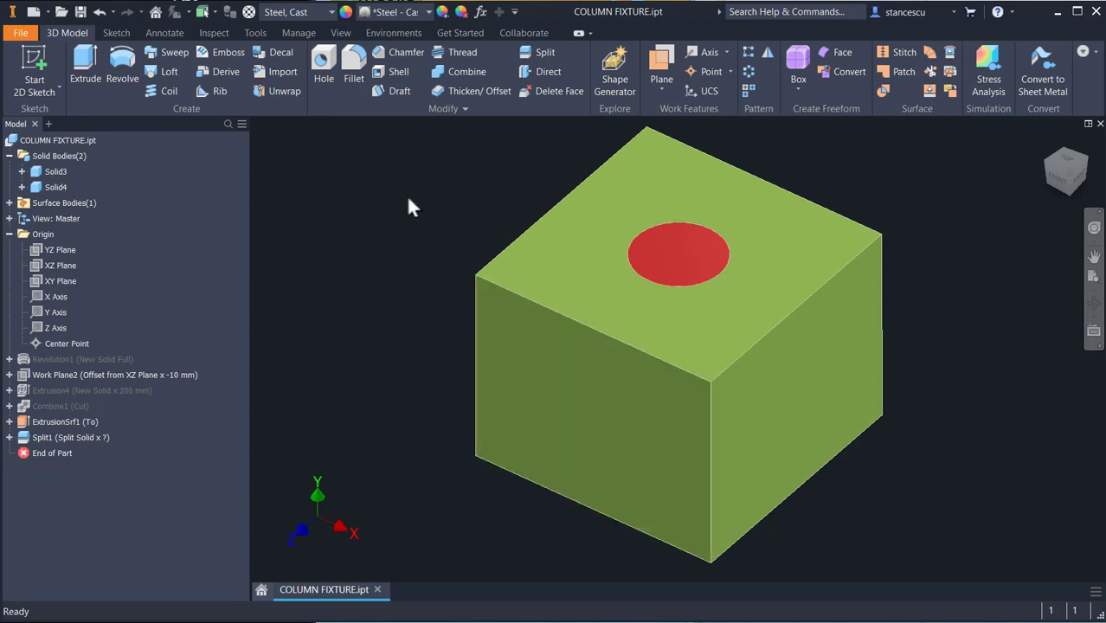
# Step: Move the red cylindrical core out of the block with Move Bodies, using an X offset of 0 and a Y offset of 200 mm
pyautogui.click(451, 106)
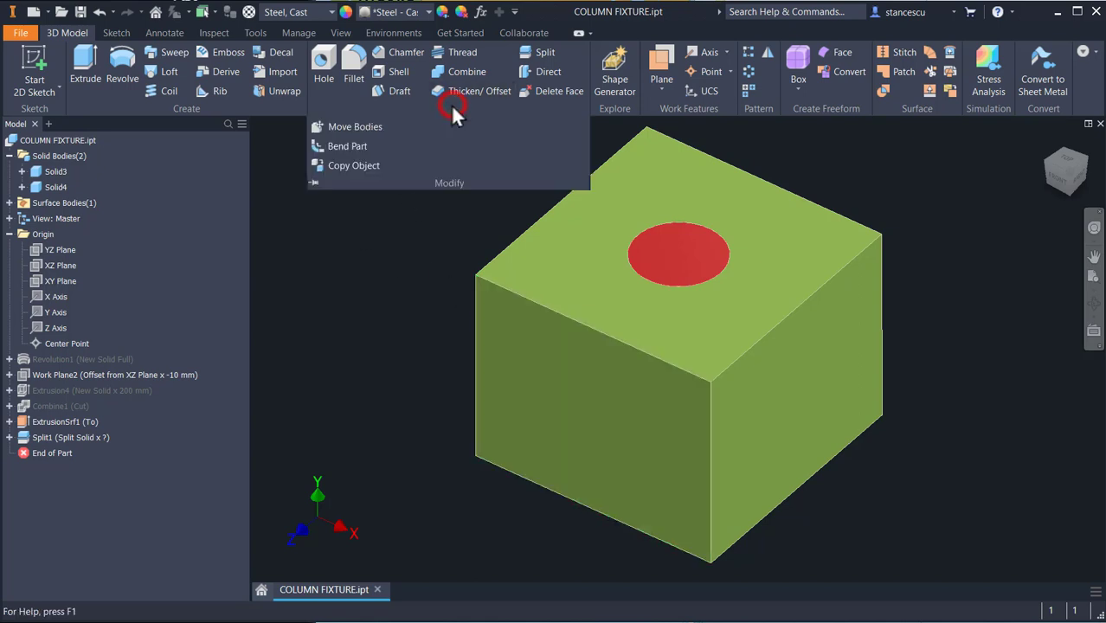
pyautogui.click(356, 127)
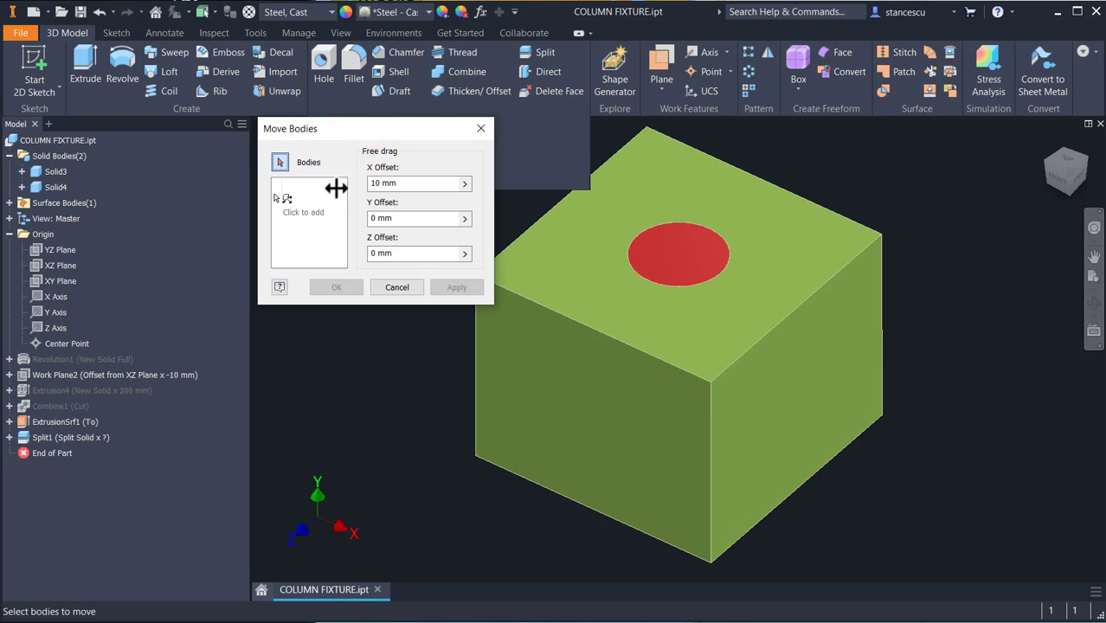
pyautogui.click(687, 259)
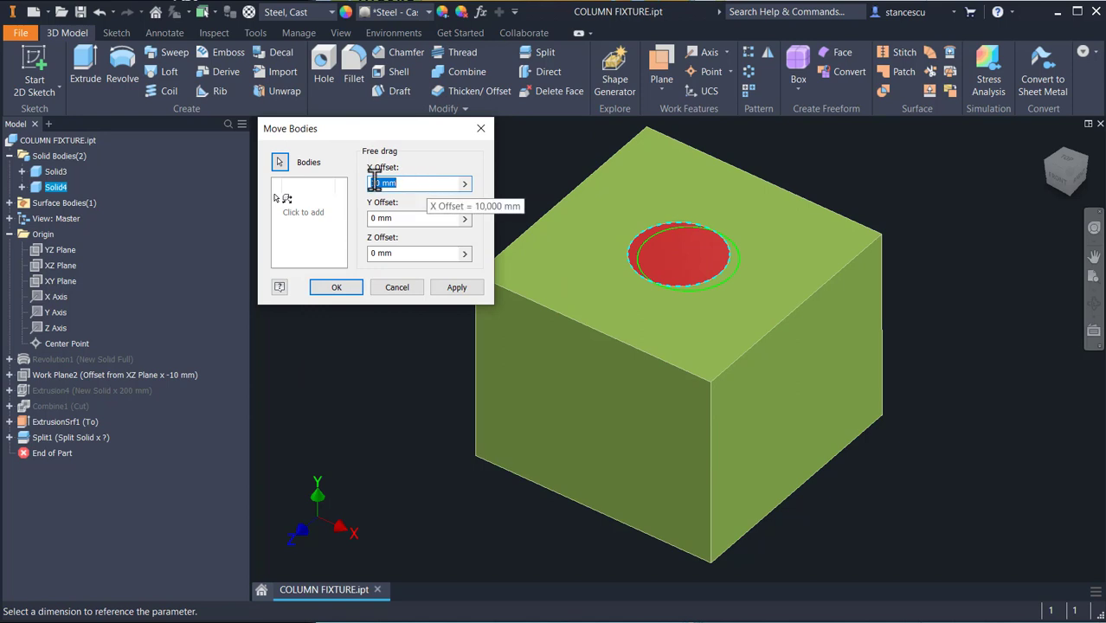
pyautogui.write('0')
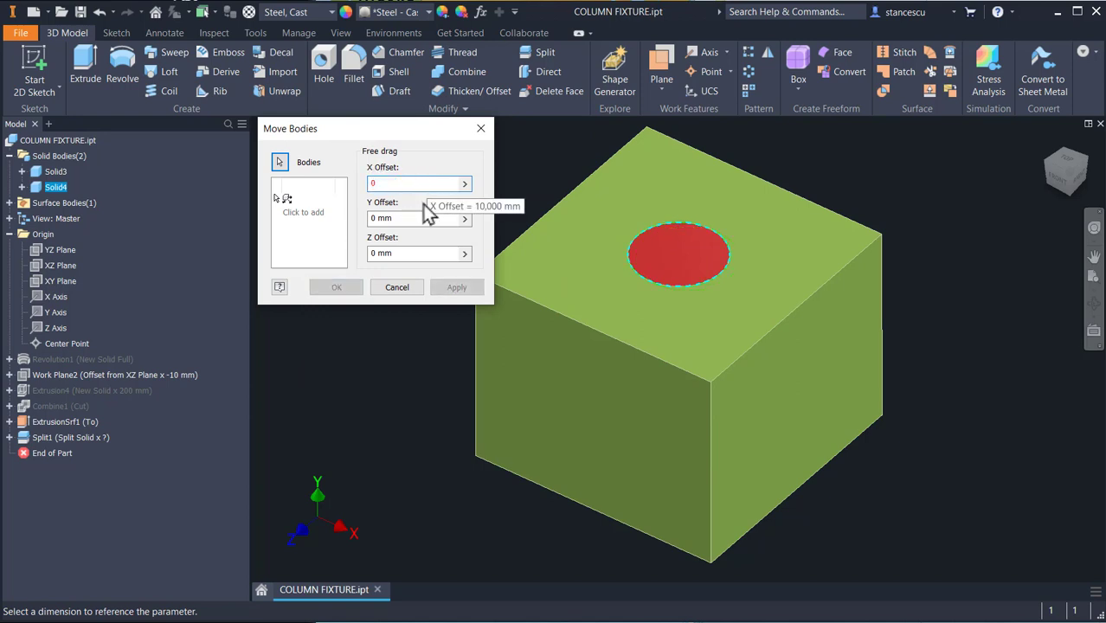
pyautogui.click(417, 218)
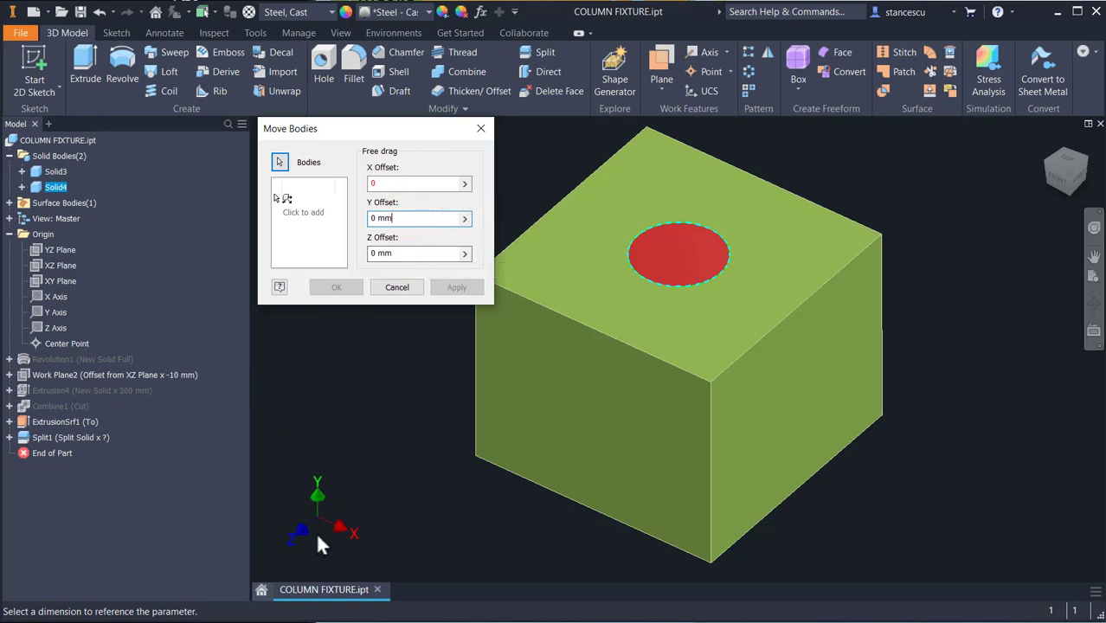
pyautogui.click(412, 218)
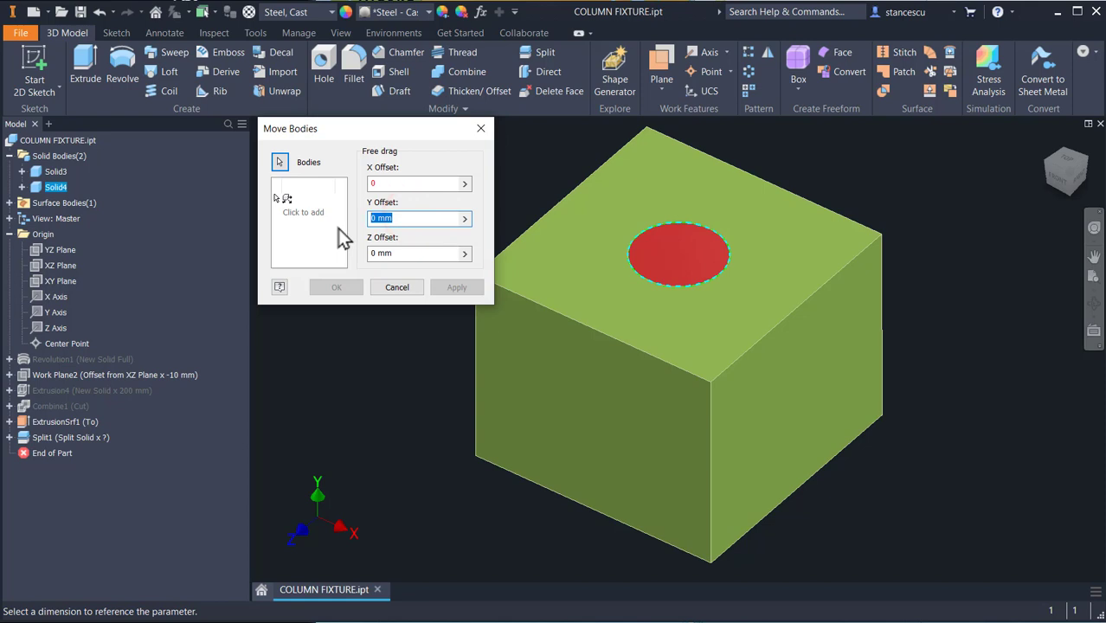
pyautogui.write('200')
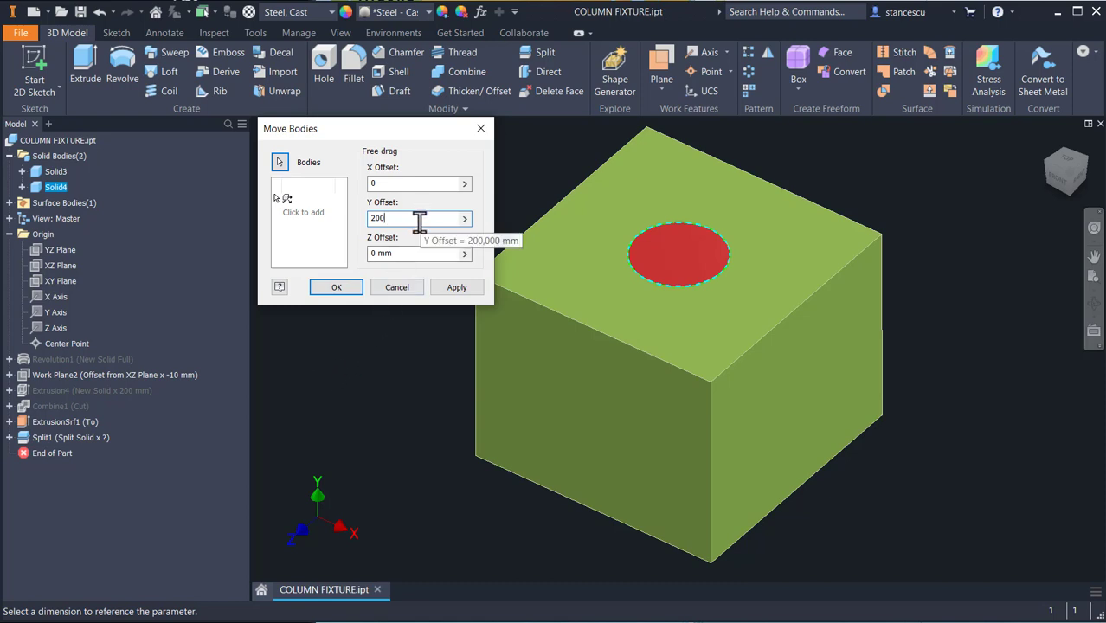
pyautogui.click(332, 289)
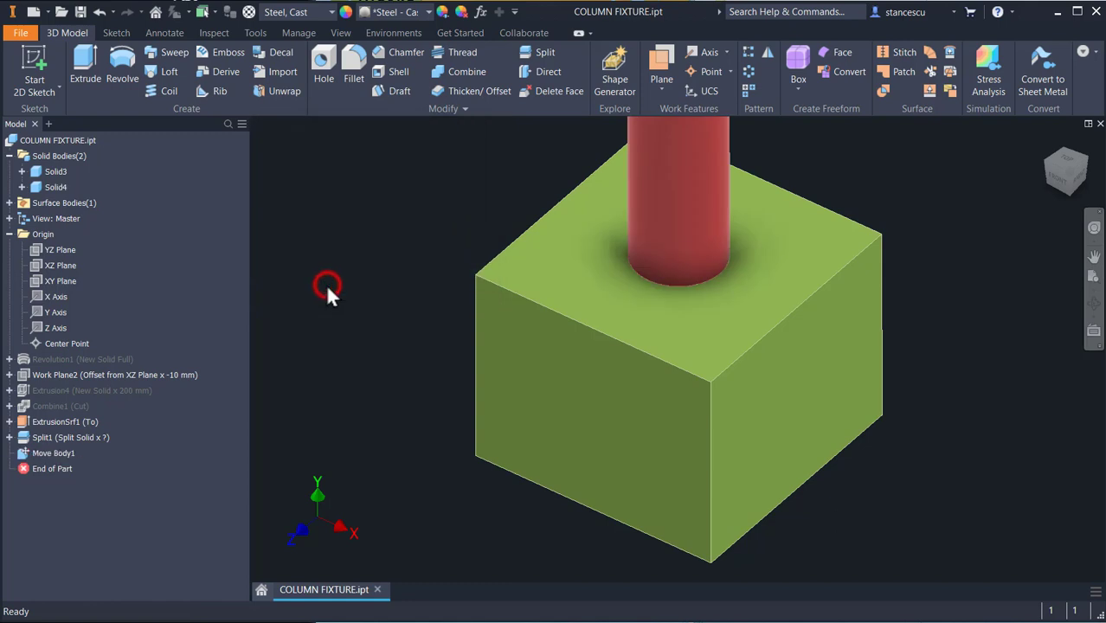
# Step: Edit the core's Move Body feature and set its Y offset to 220 mm
pyautogui.moveTo(393, 344); pyautogui.dragTo(425, 365, button='middle')
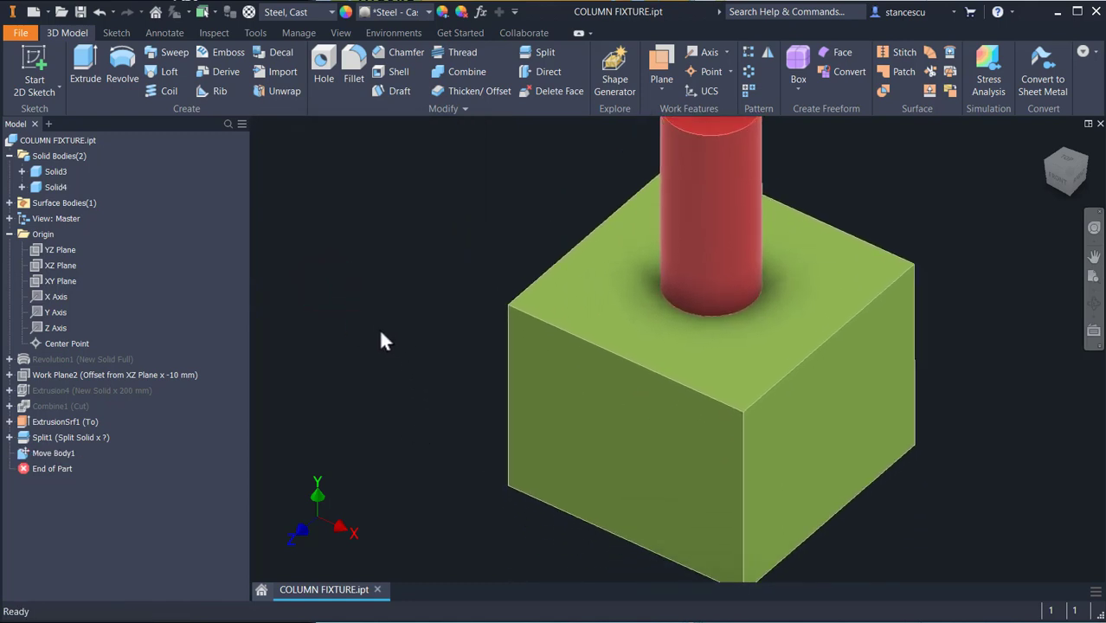
pyautogui.doubleClick(26, 460)
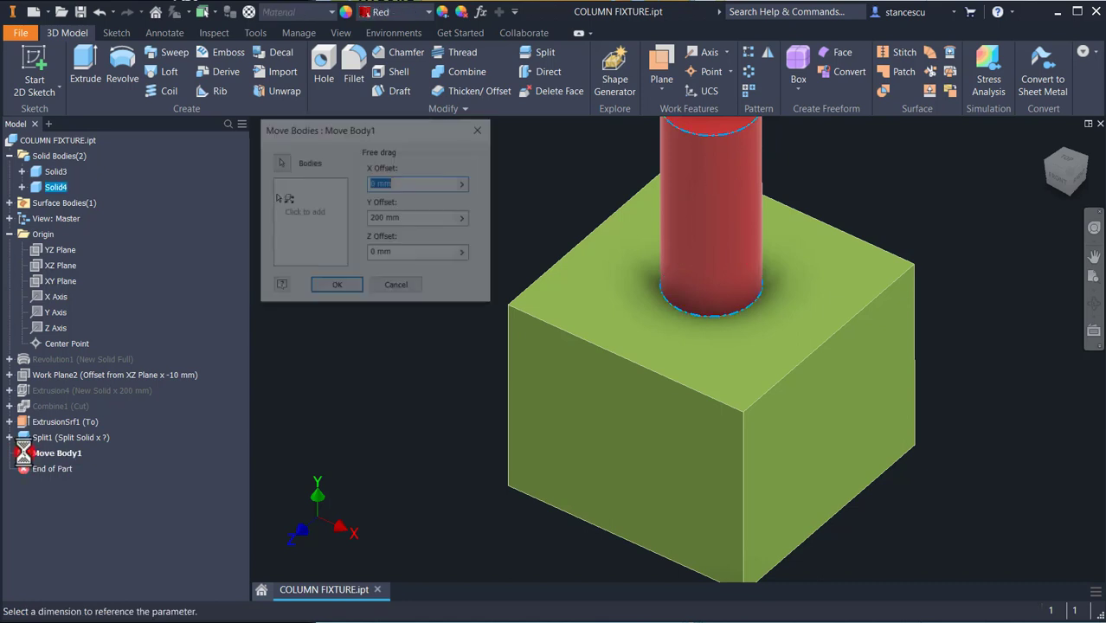
pyautogui.doubleClick(415, 218)
pyautogui.write('220')
pyautogui.click(337, 287)
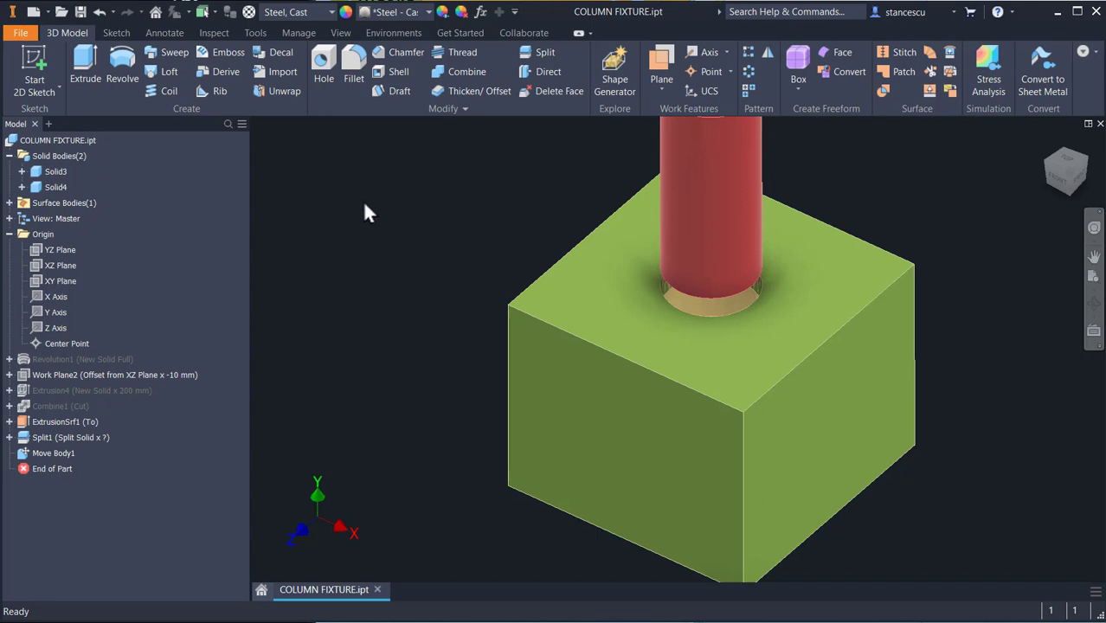
# Step: Split the green block solid with the YZ Plane, keeping both sides
pyautogui.click(541, 52)
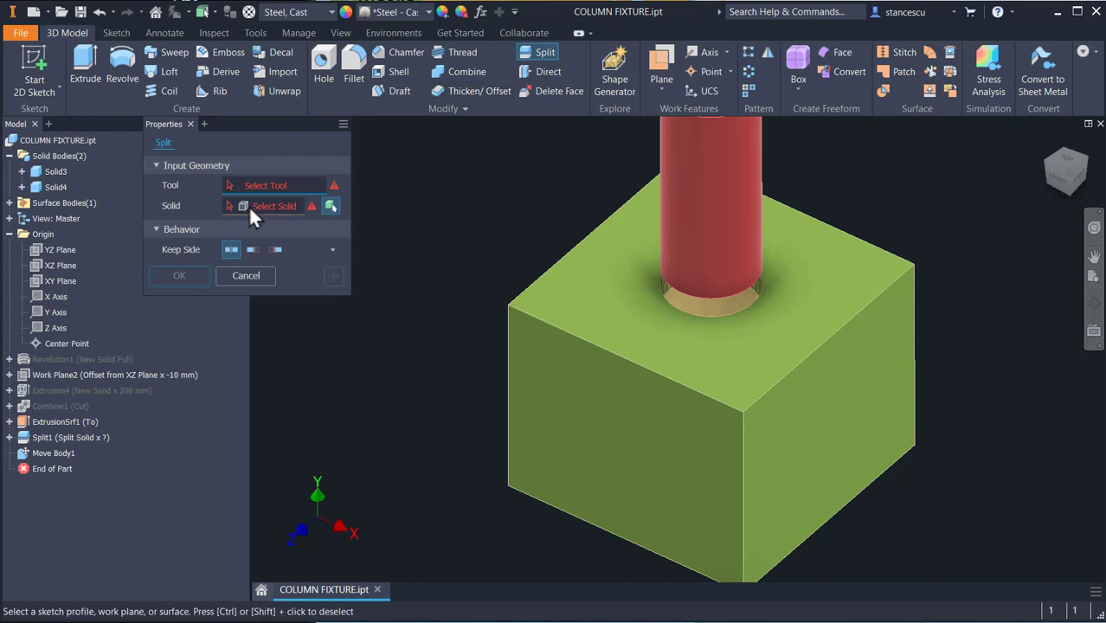
pyautogui.click(59, 252)
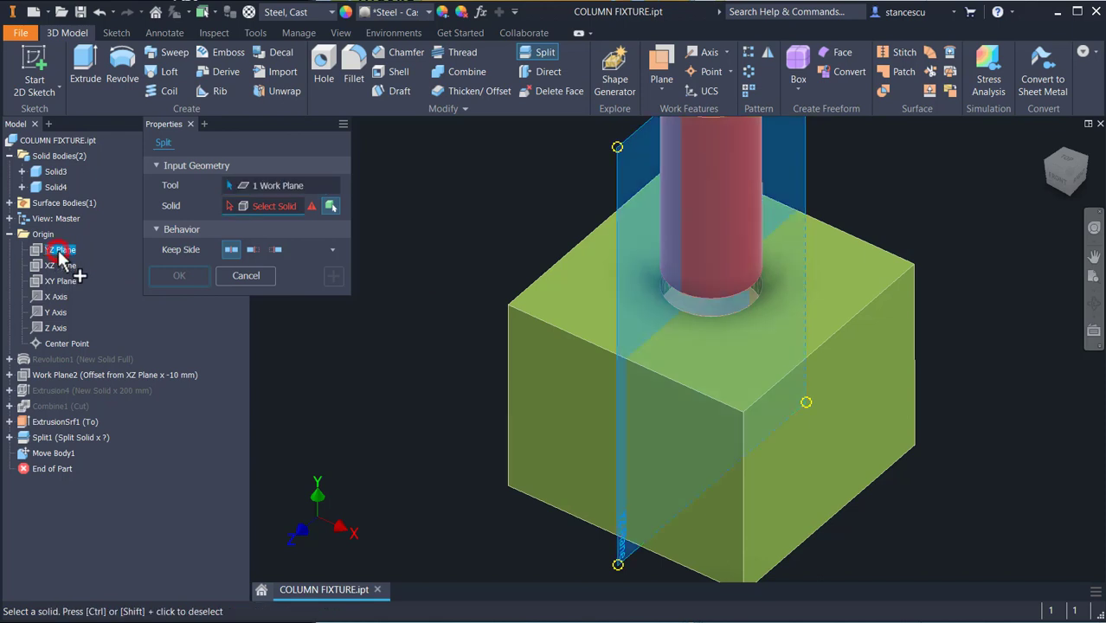
pyautogui.click(554, 319)
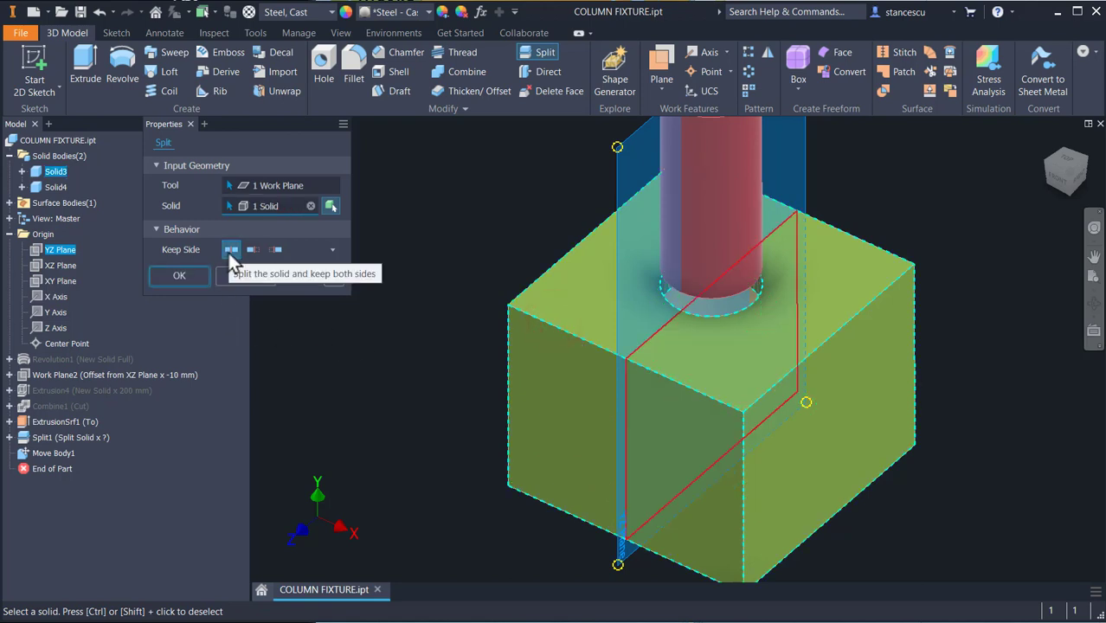
pyautogui.click(179, 275)
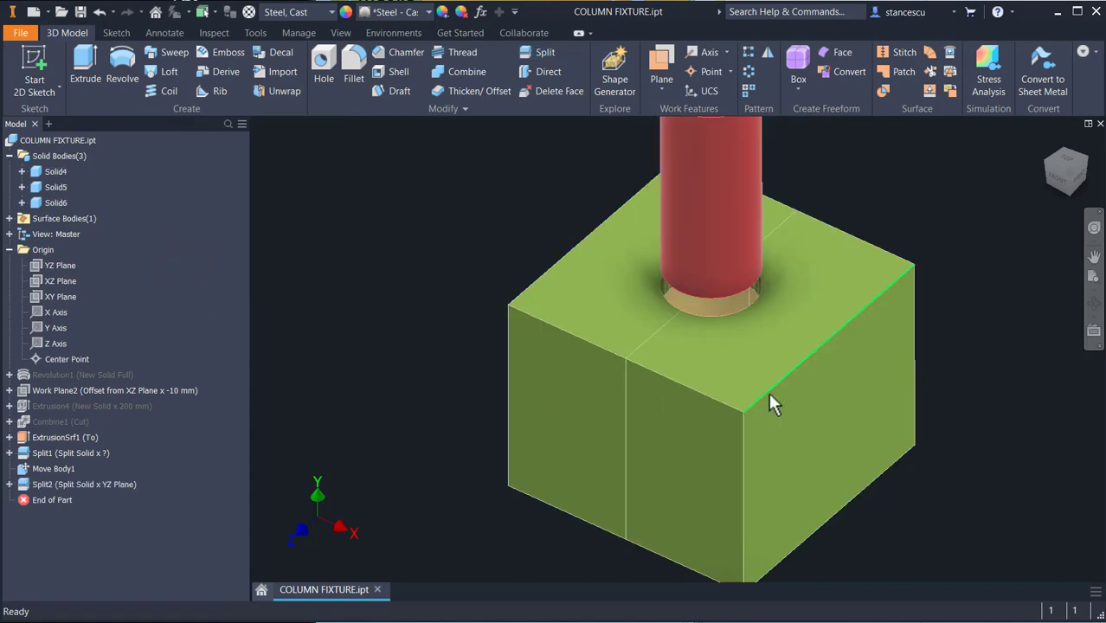
# Step: Set the body appearance of Solid5, the block half on the positive X side, to an orange colour
pyautogui.rightClick(38, 183)
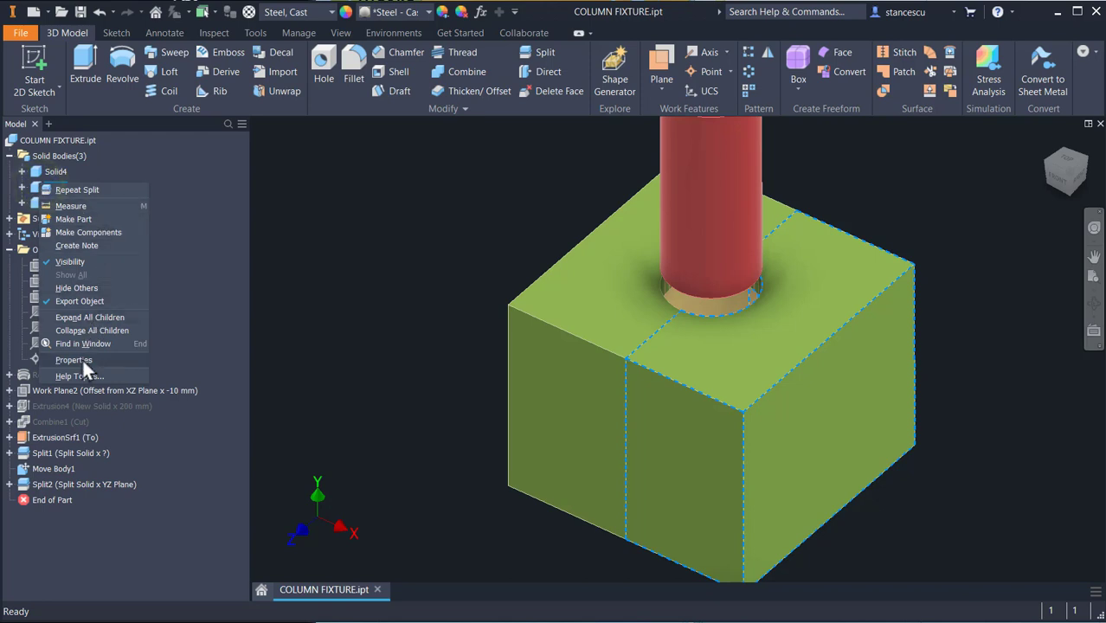
pyautogui.click(81, 360)
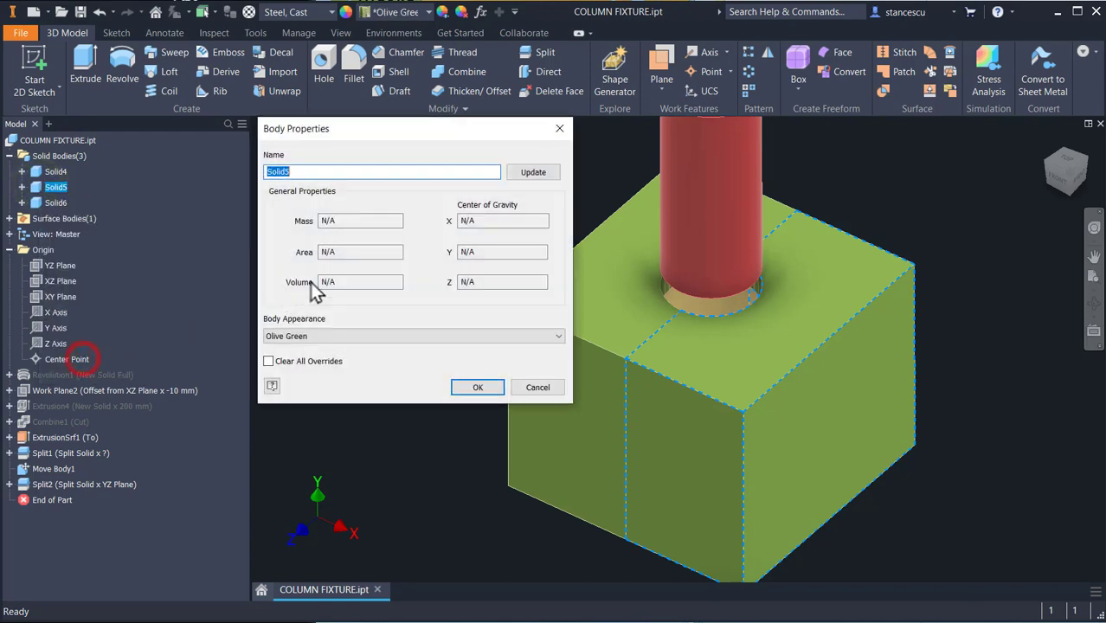
pyautogui.click(342, 336)
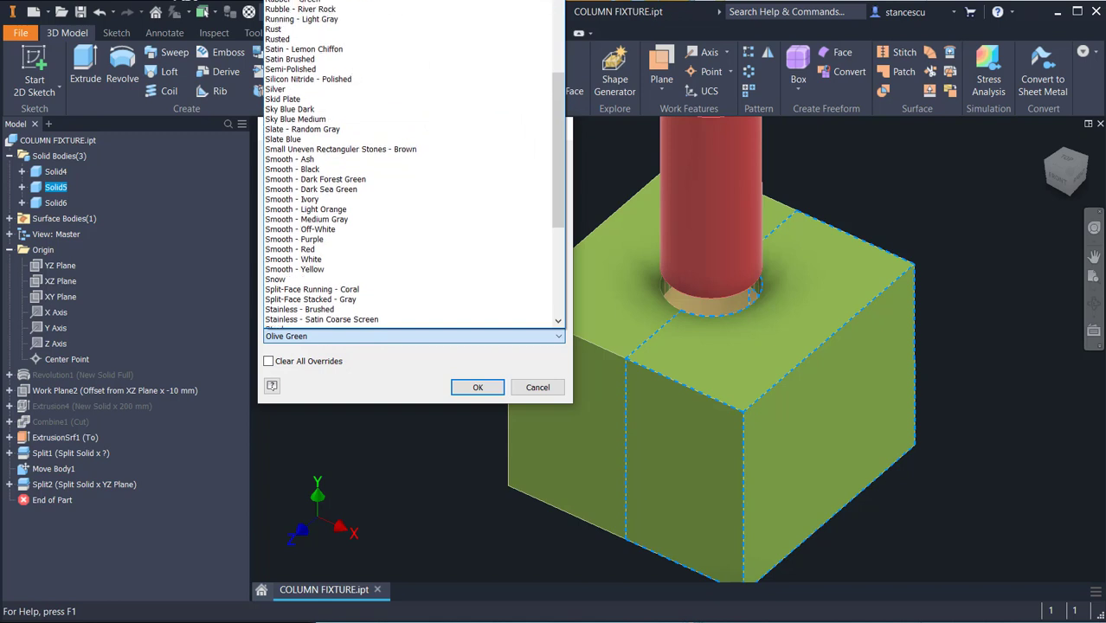
pyautogui.scroll(3, 346, 165)
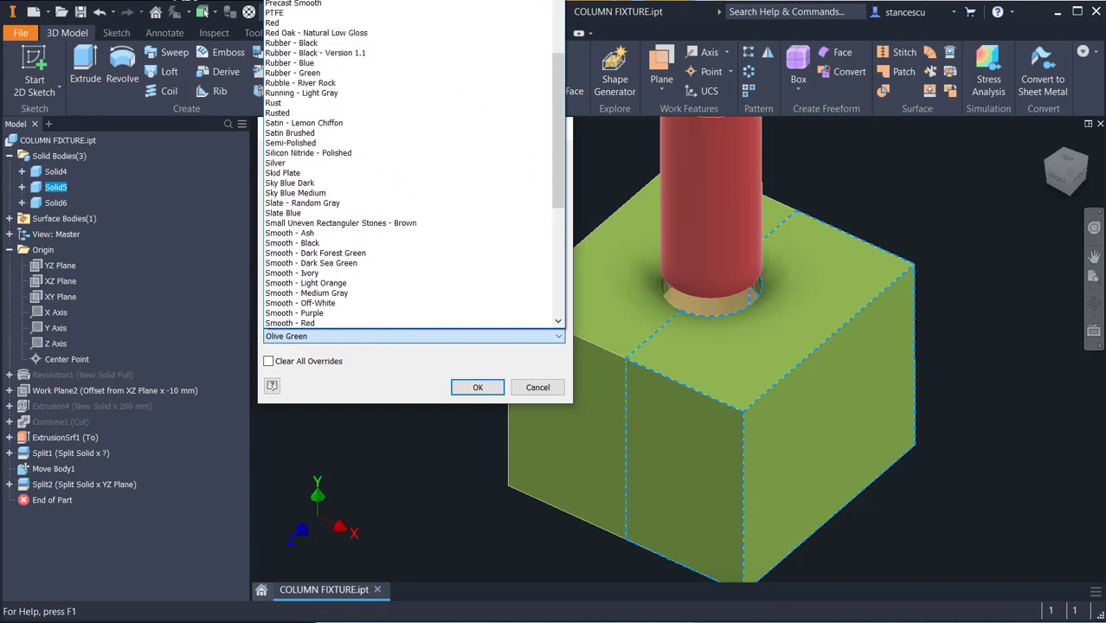
pyautogui.click(294, 17)
pyautogui.click(478, 387)
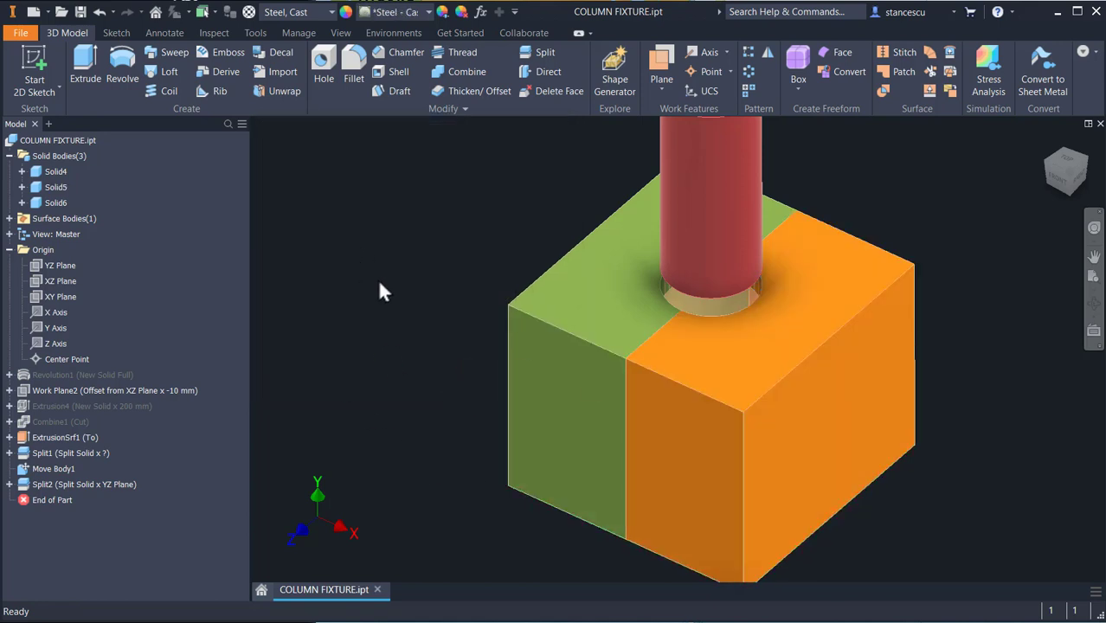
# Step: Move the orange block half 220 mm along X with Move Bodies, away from the green half
pyautogui.click(422, 109)
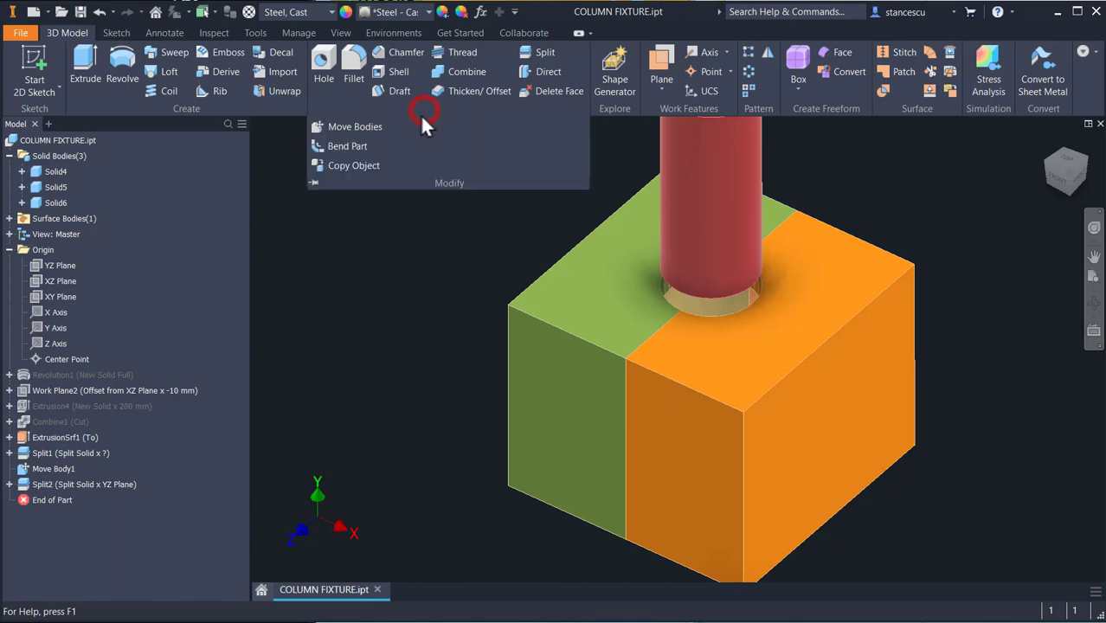
pyautogui.click(367, 128)
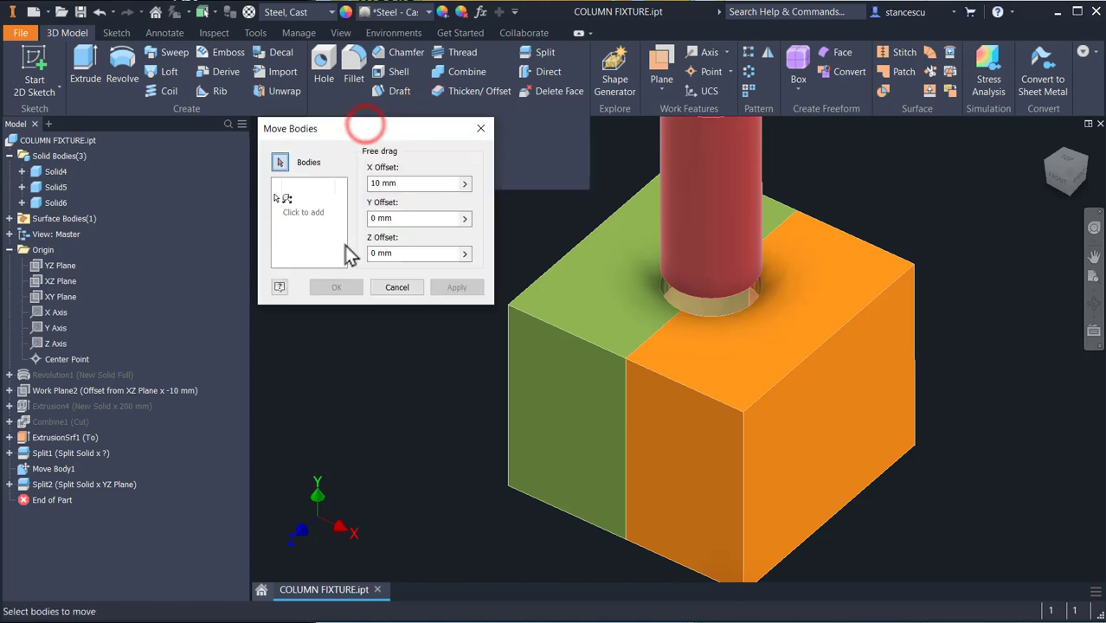
pyautogui.click(706, 400)
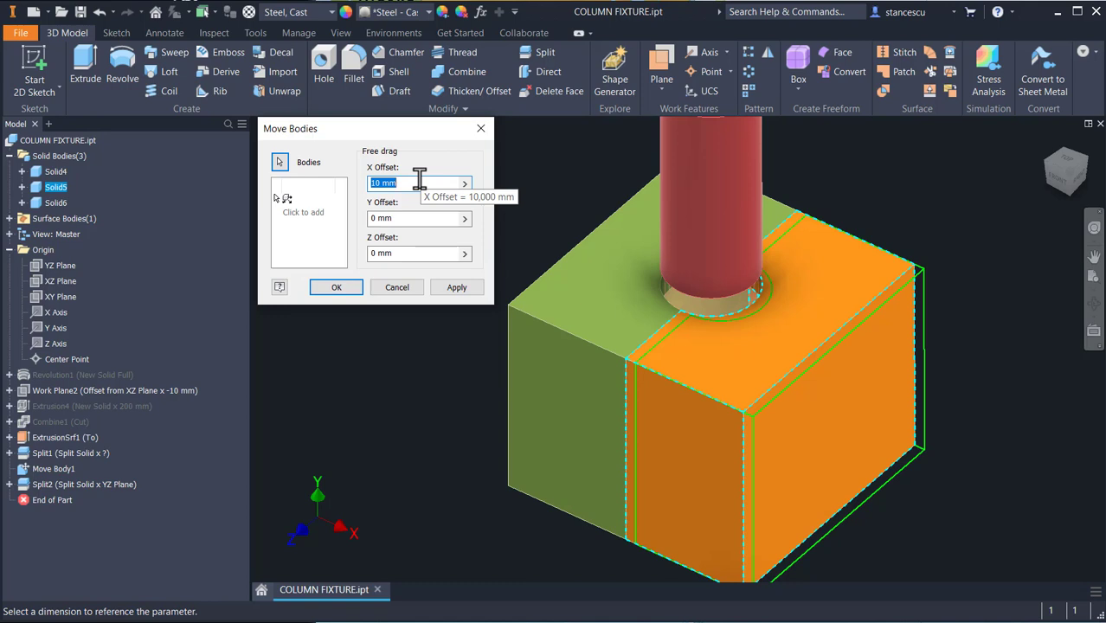
pyautogui.write('22')
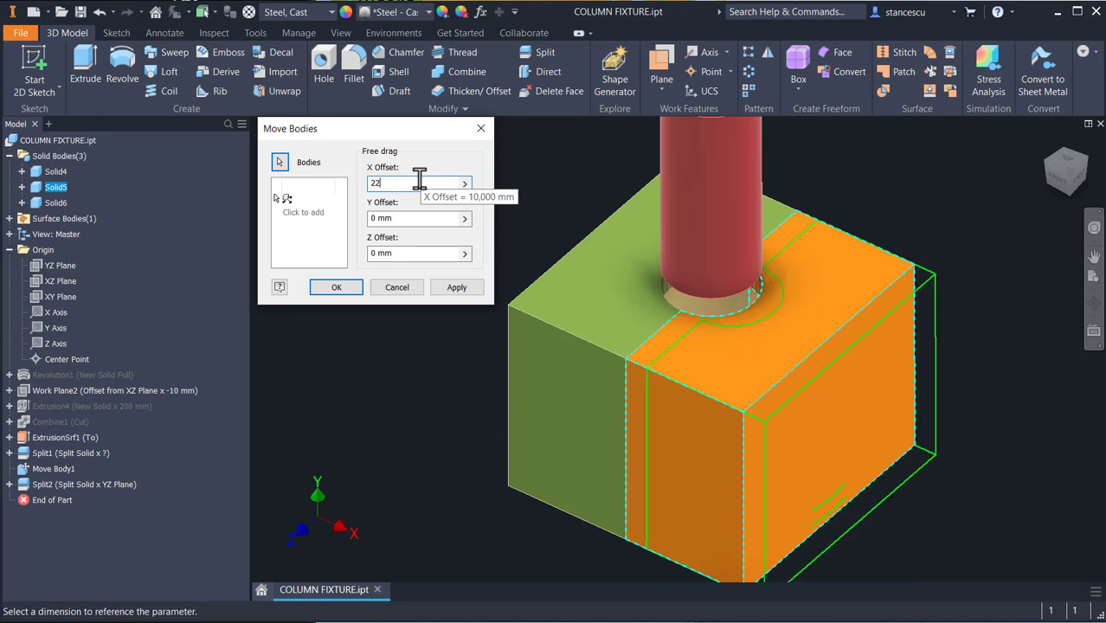
pyautogui.write('0')
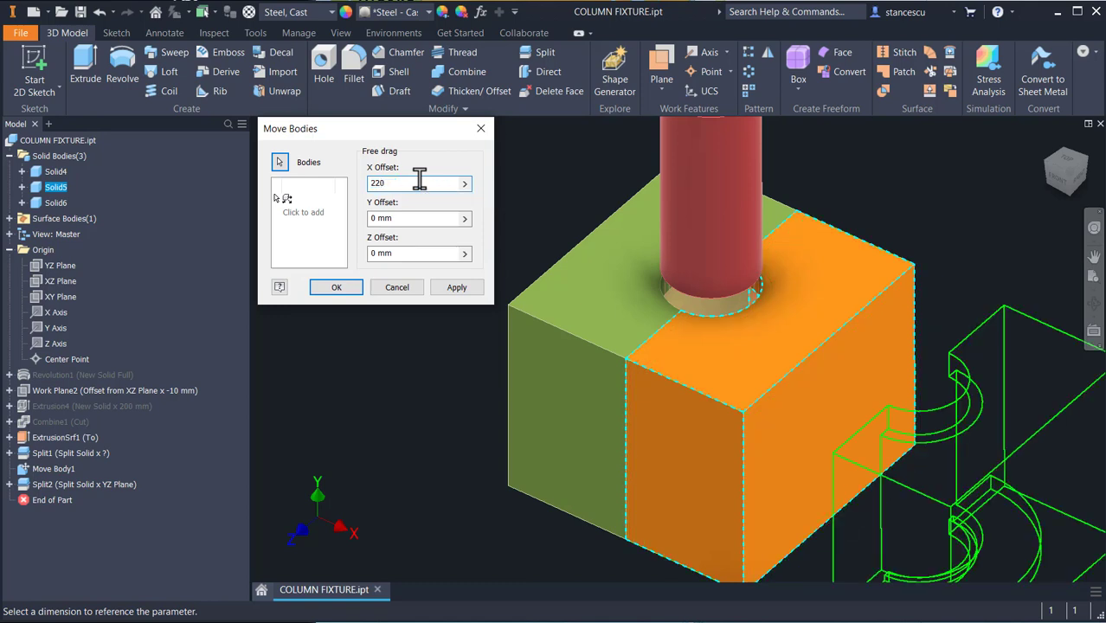
pyautogui.click(336, 287)
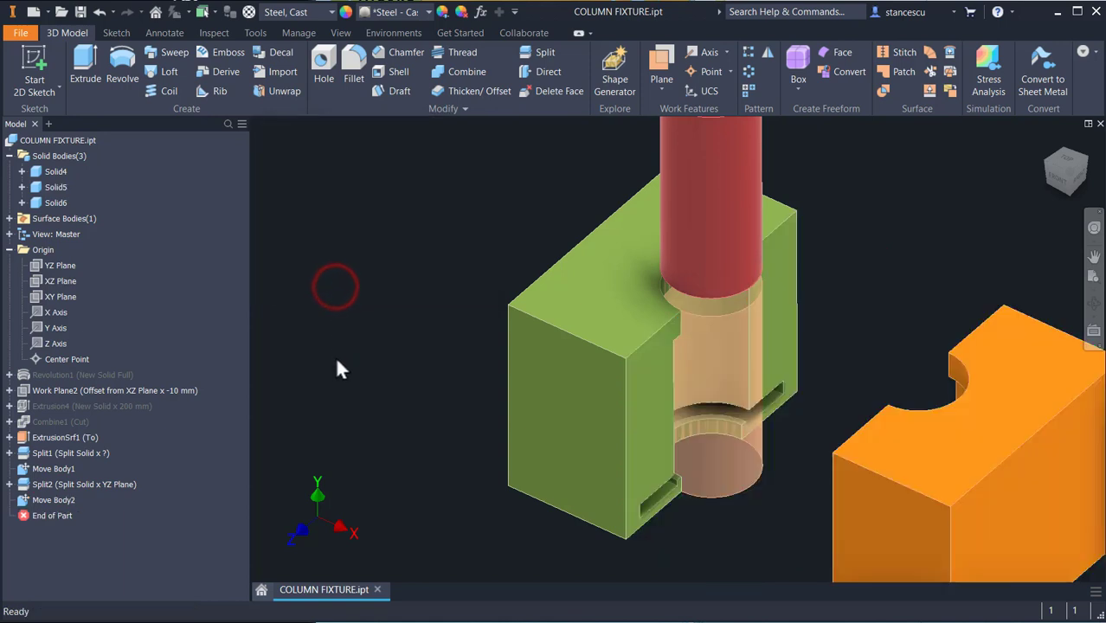
# Step: Hide the extruded cylindrical surface ExtrusionSrf1 that remains in the green half's bore
pyautogui.press('F6')
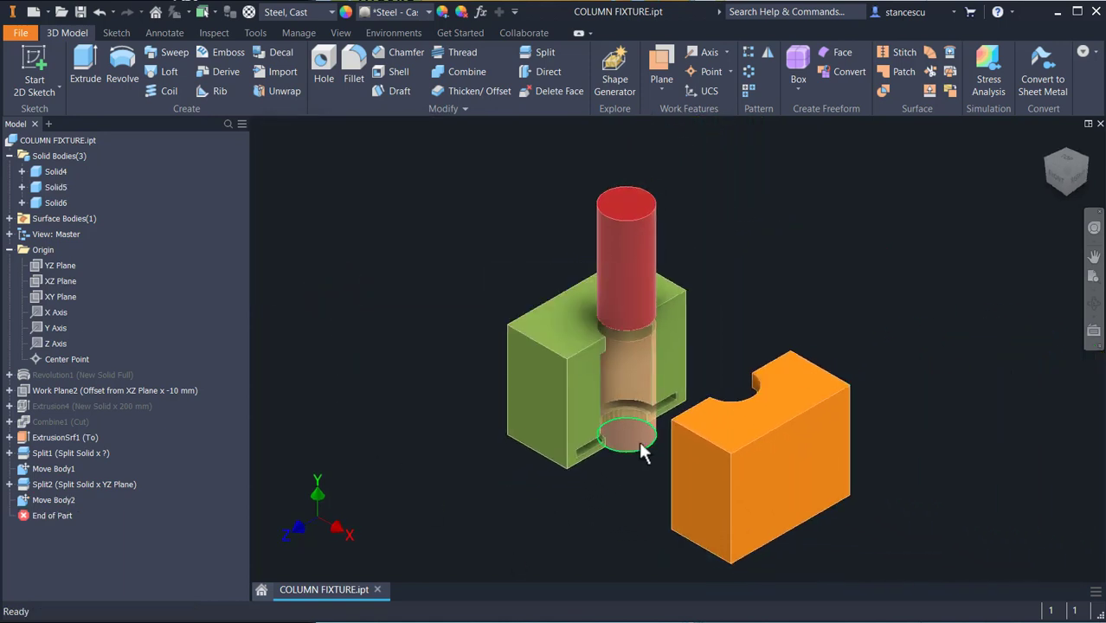
pyautogui.rightClick(635, 437)
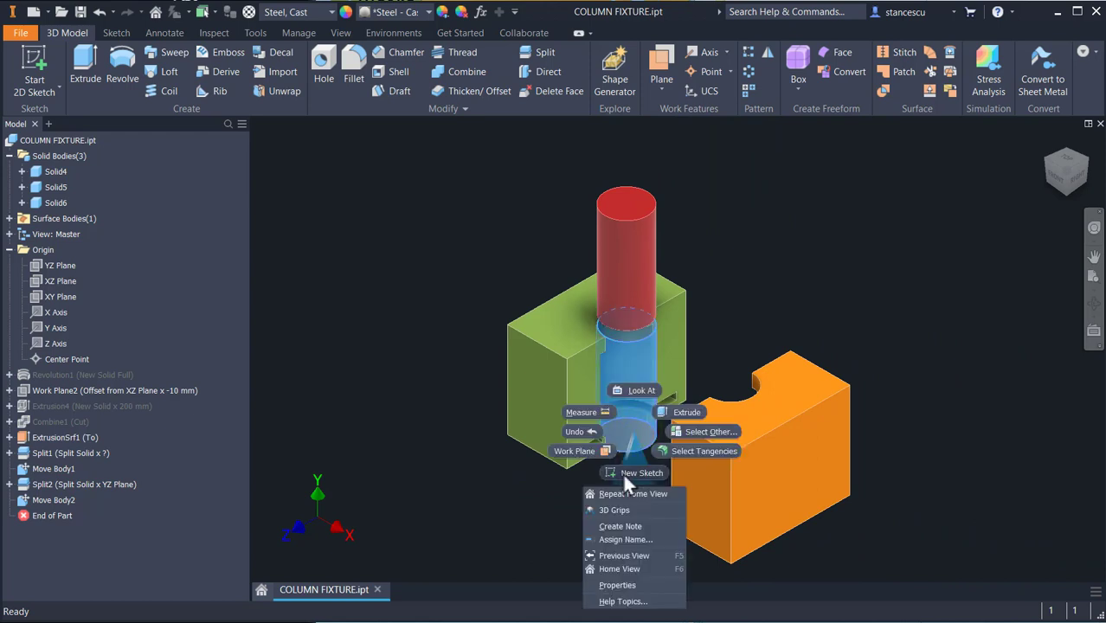
pyautogui.click(429, 507)
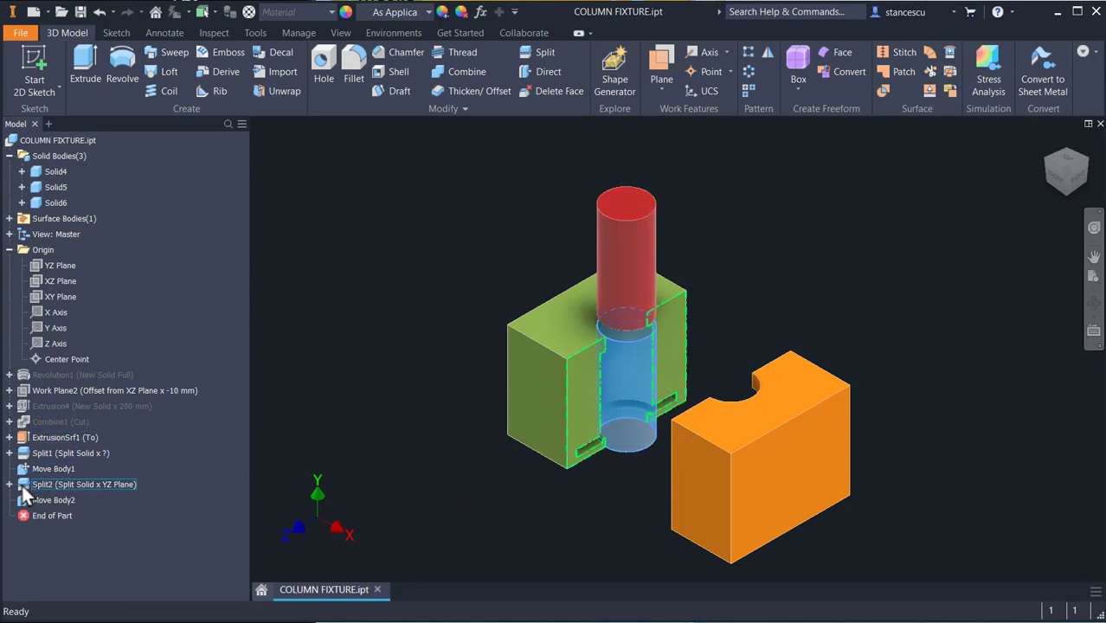
pyautogui.rightClick(19, 440)
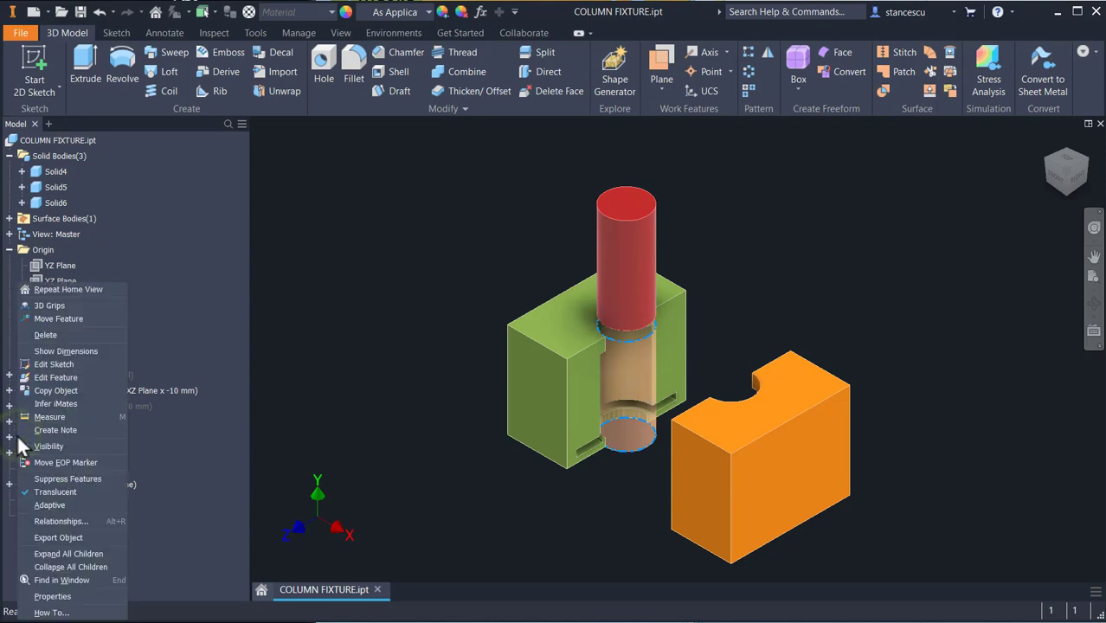
pyautogui.click(66, 446)
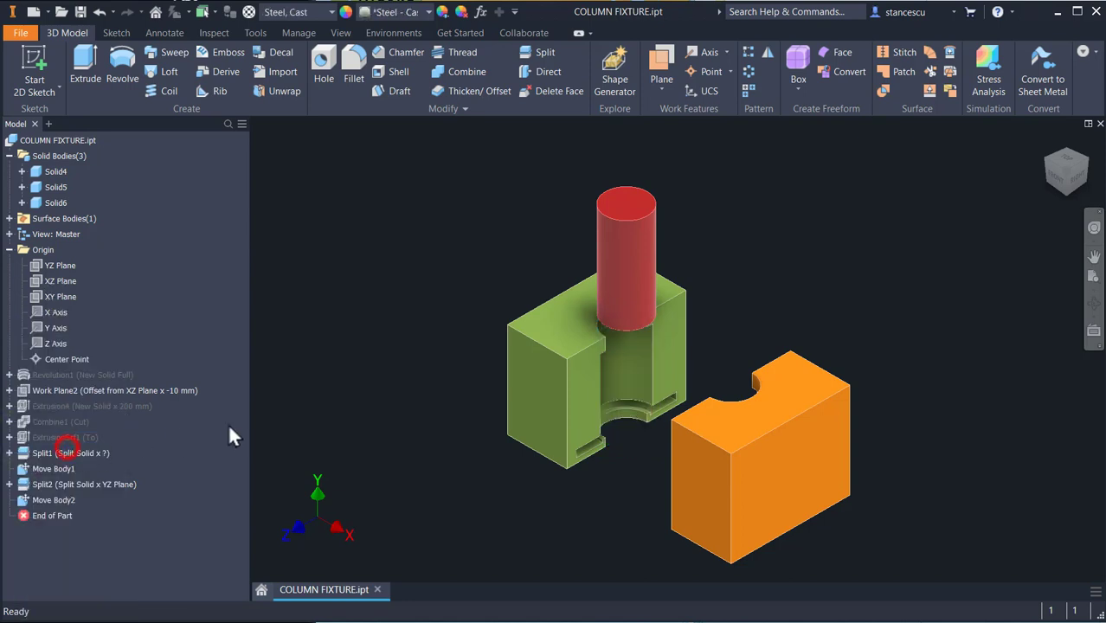
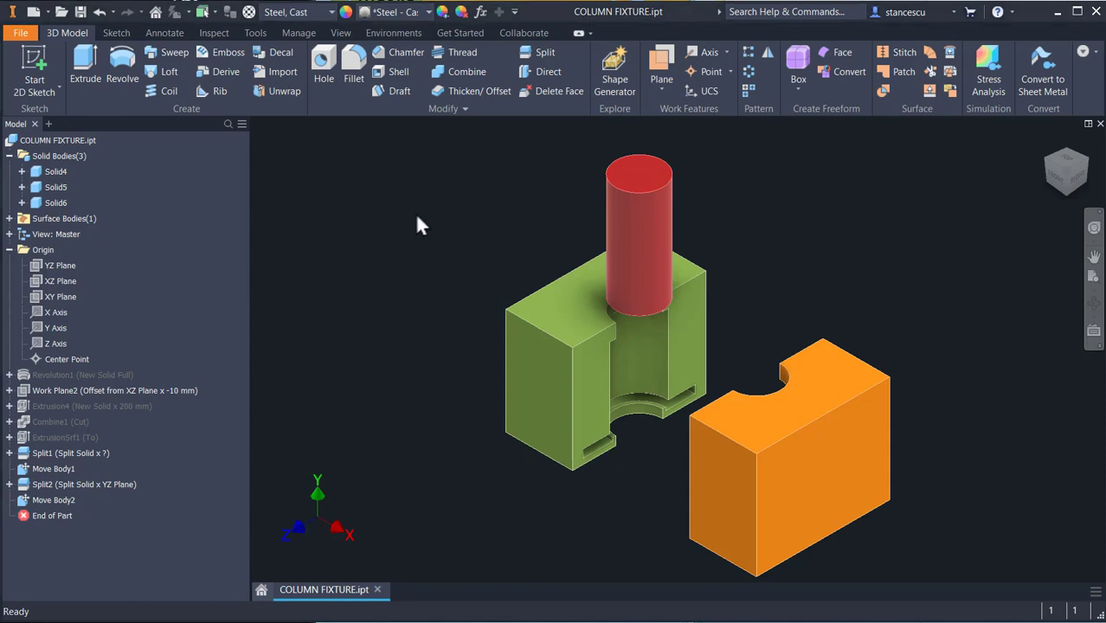
pyautogui.click(453, 109)
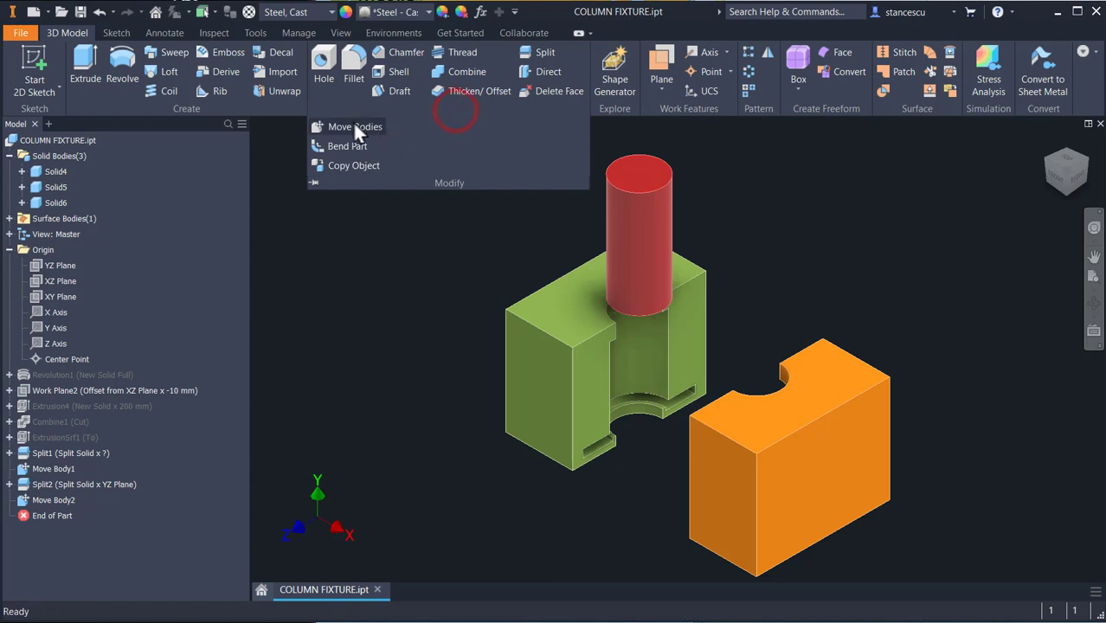
pyautogui.click(385, 252)
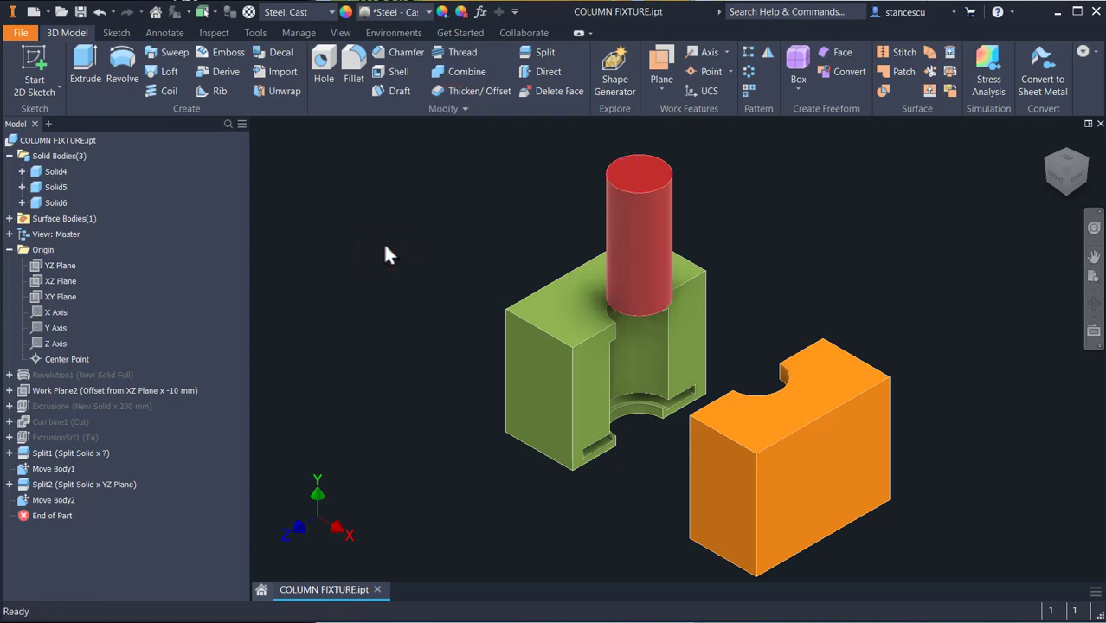